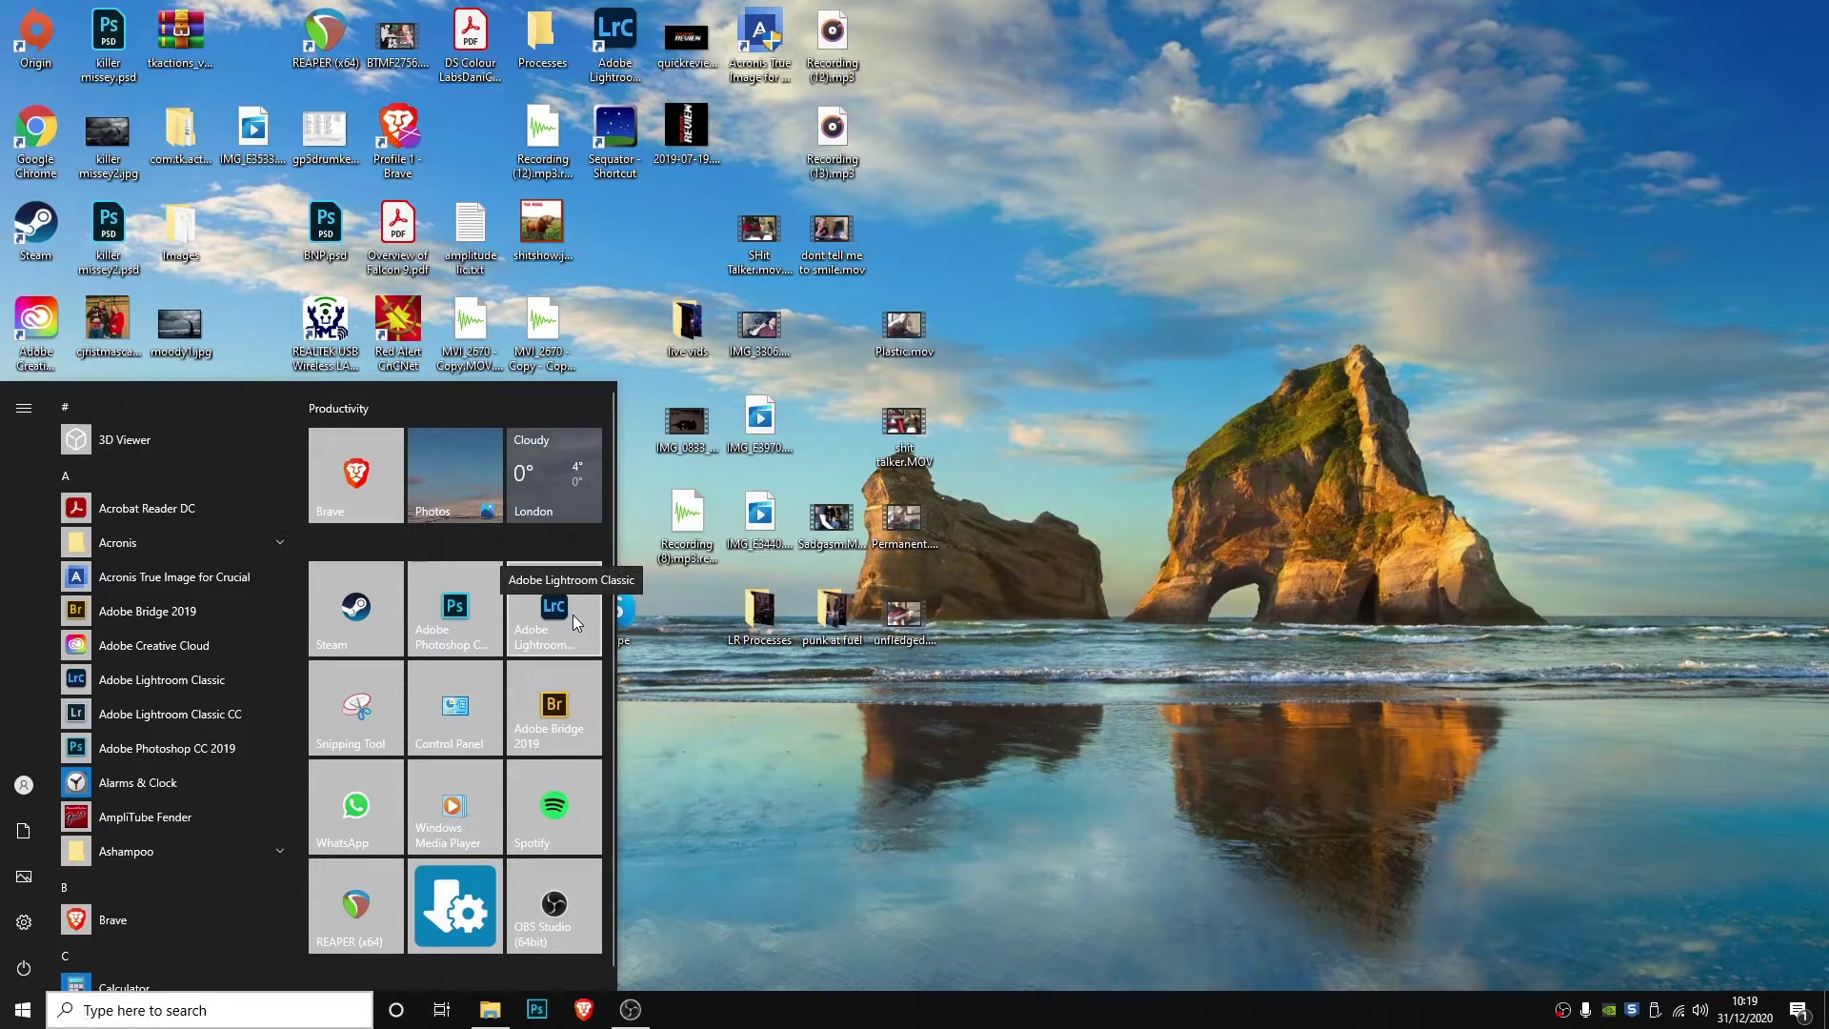
Step: Launch Adobe Lightroom Classic, look at the Develop module and return to the Library module
{"action": "left_click", "coordinate": [574, 616]}
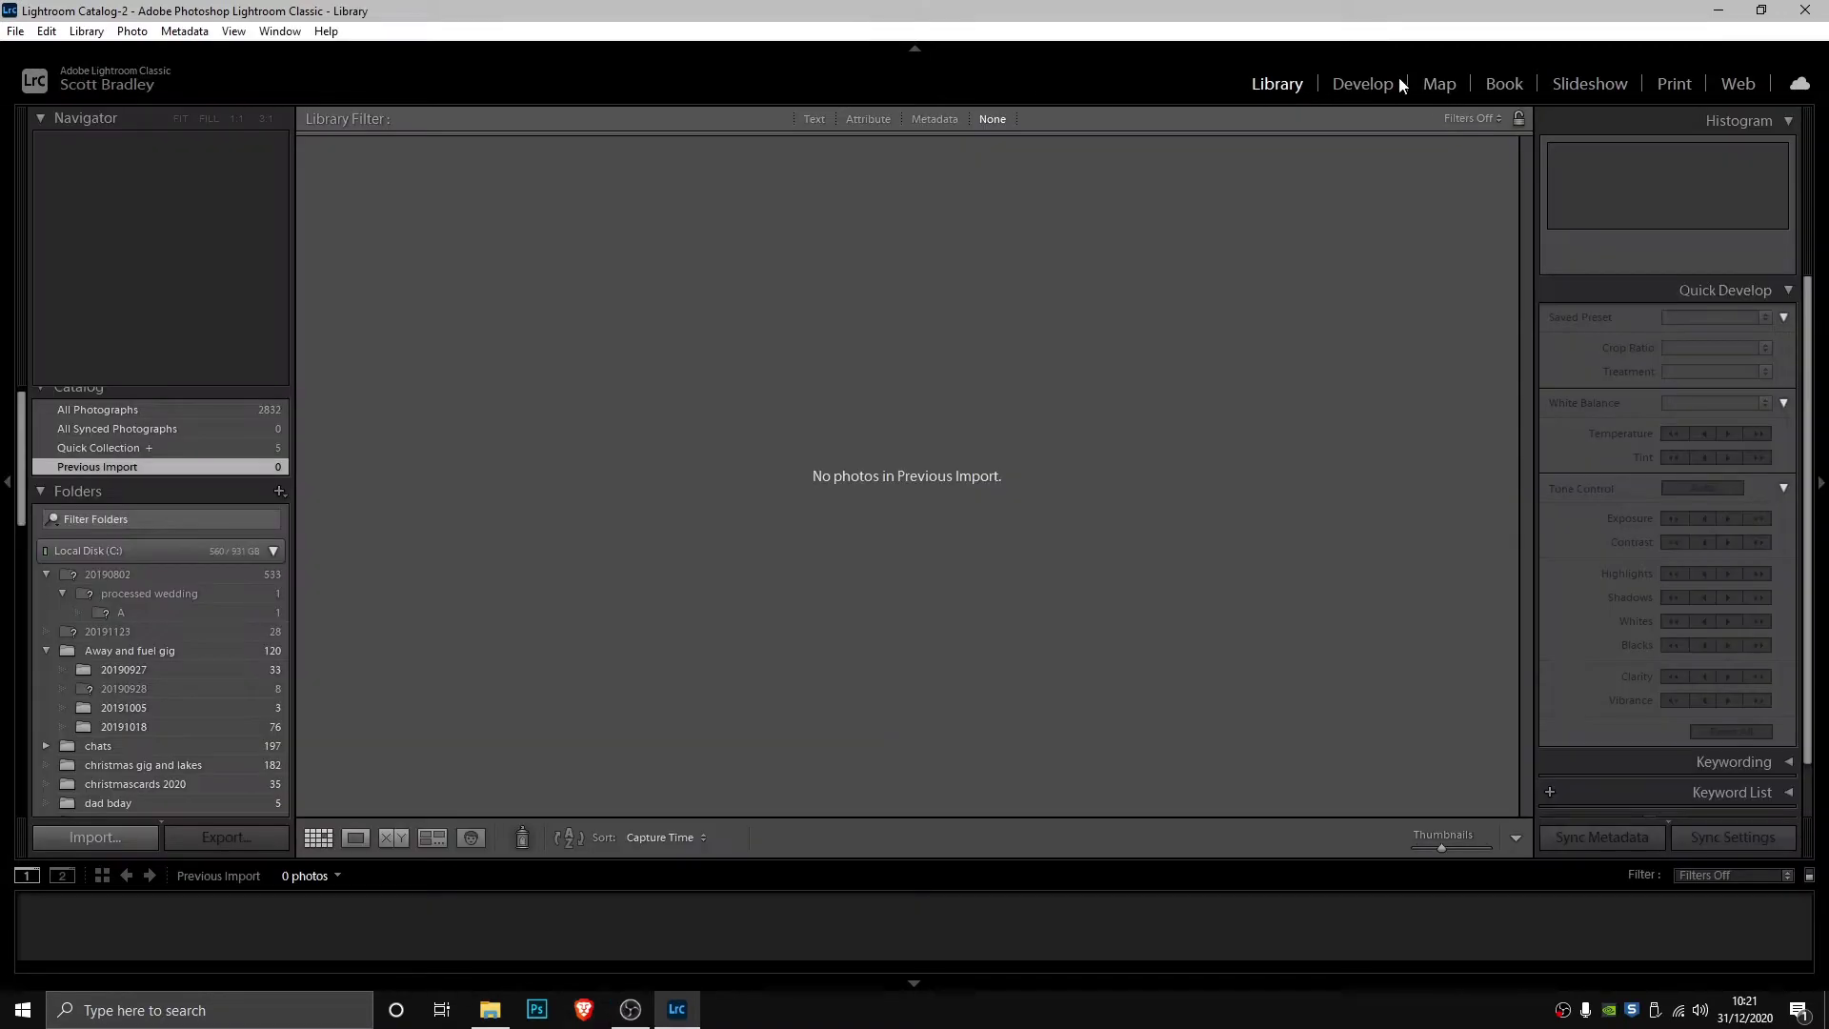
{"action": "left_click", "coordinate": [1397, 82]}
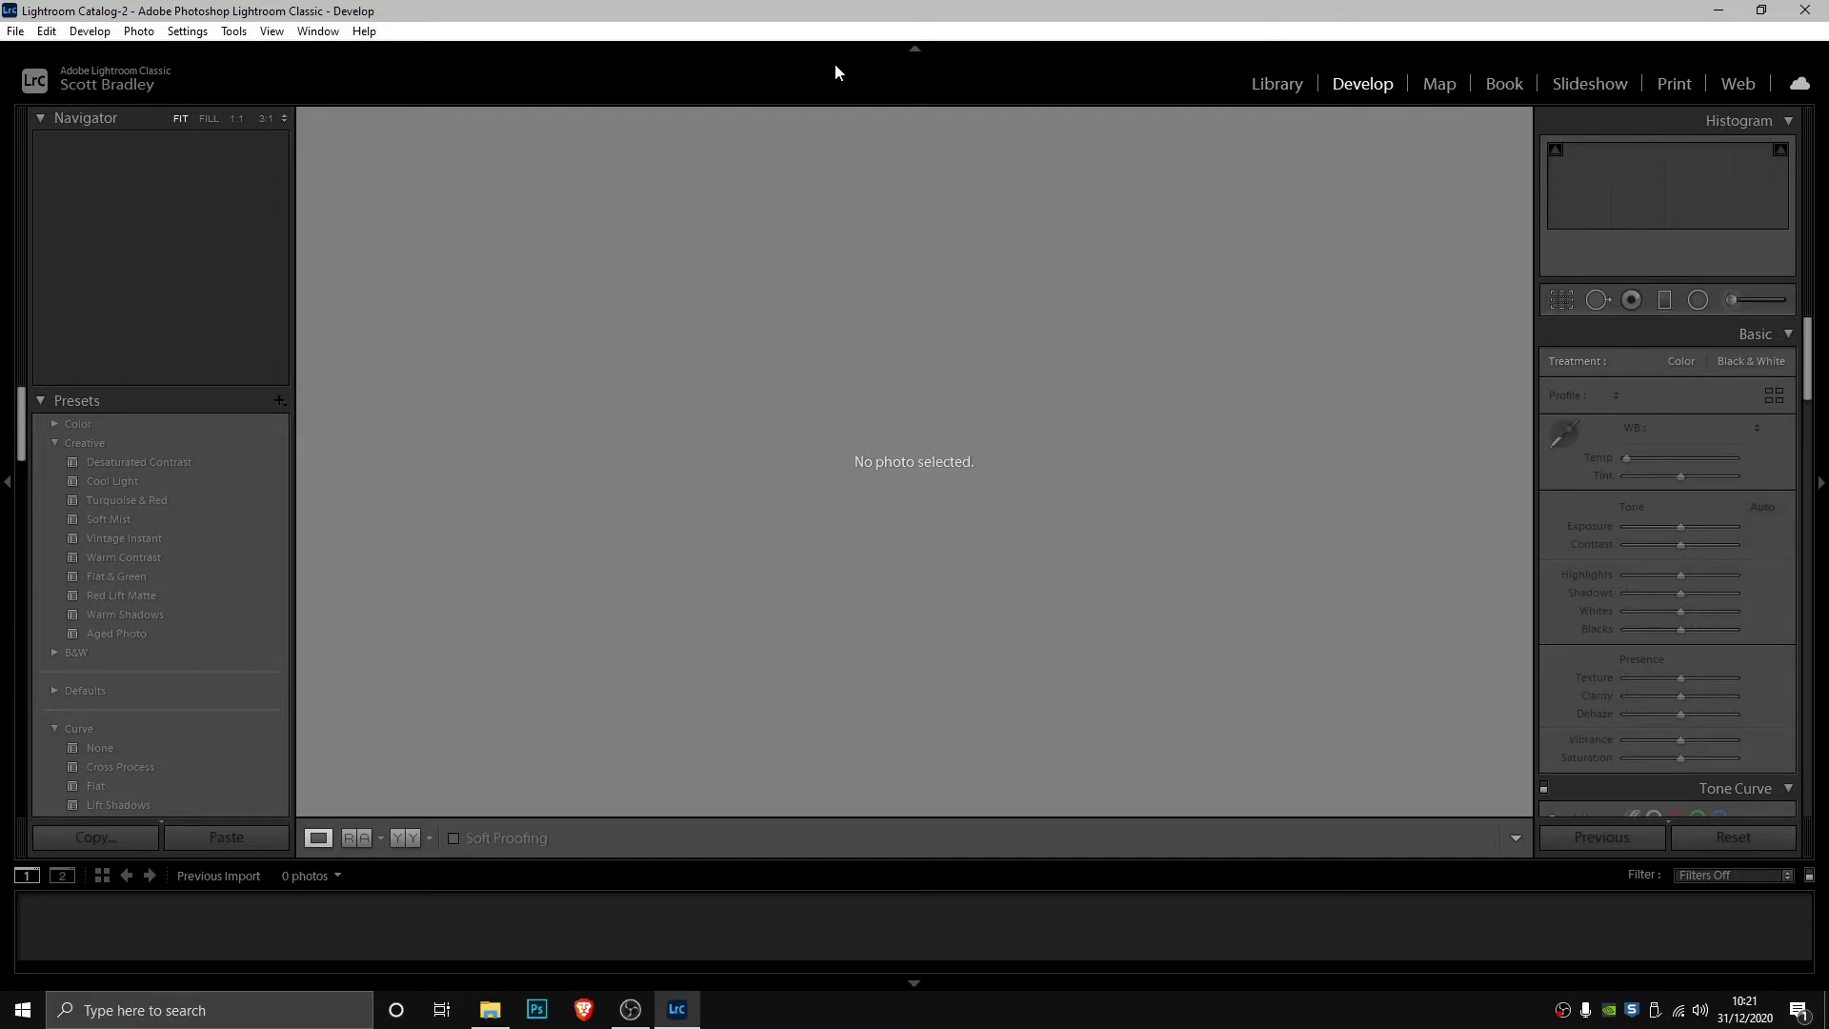
{"action": "left_click", "coordinate": [1272, 85]}
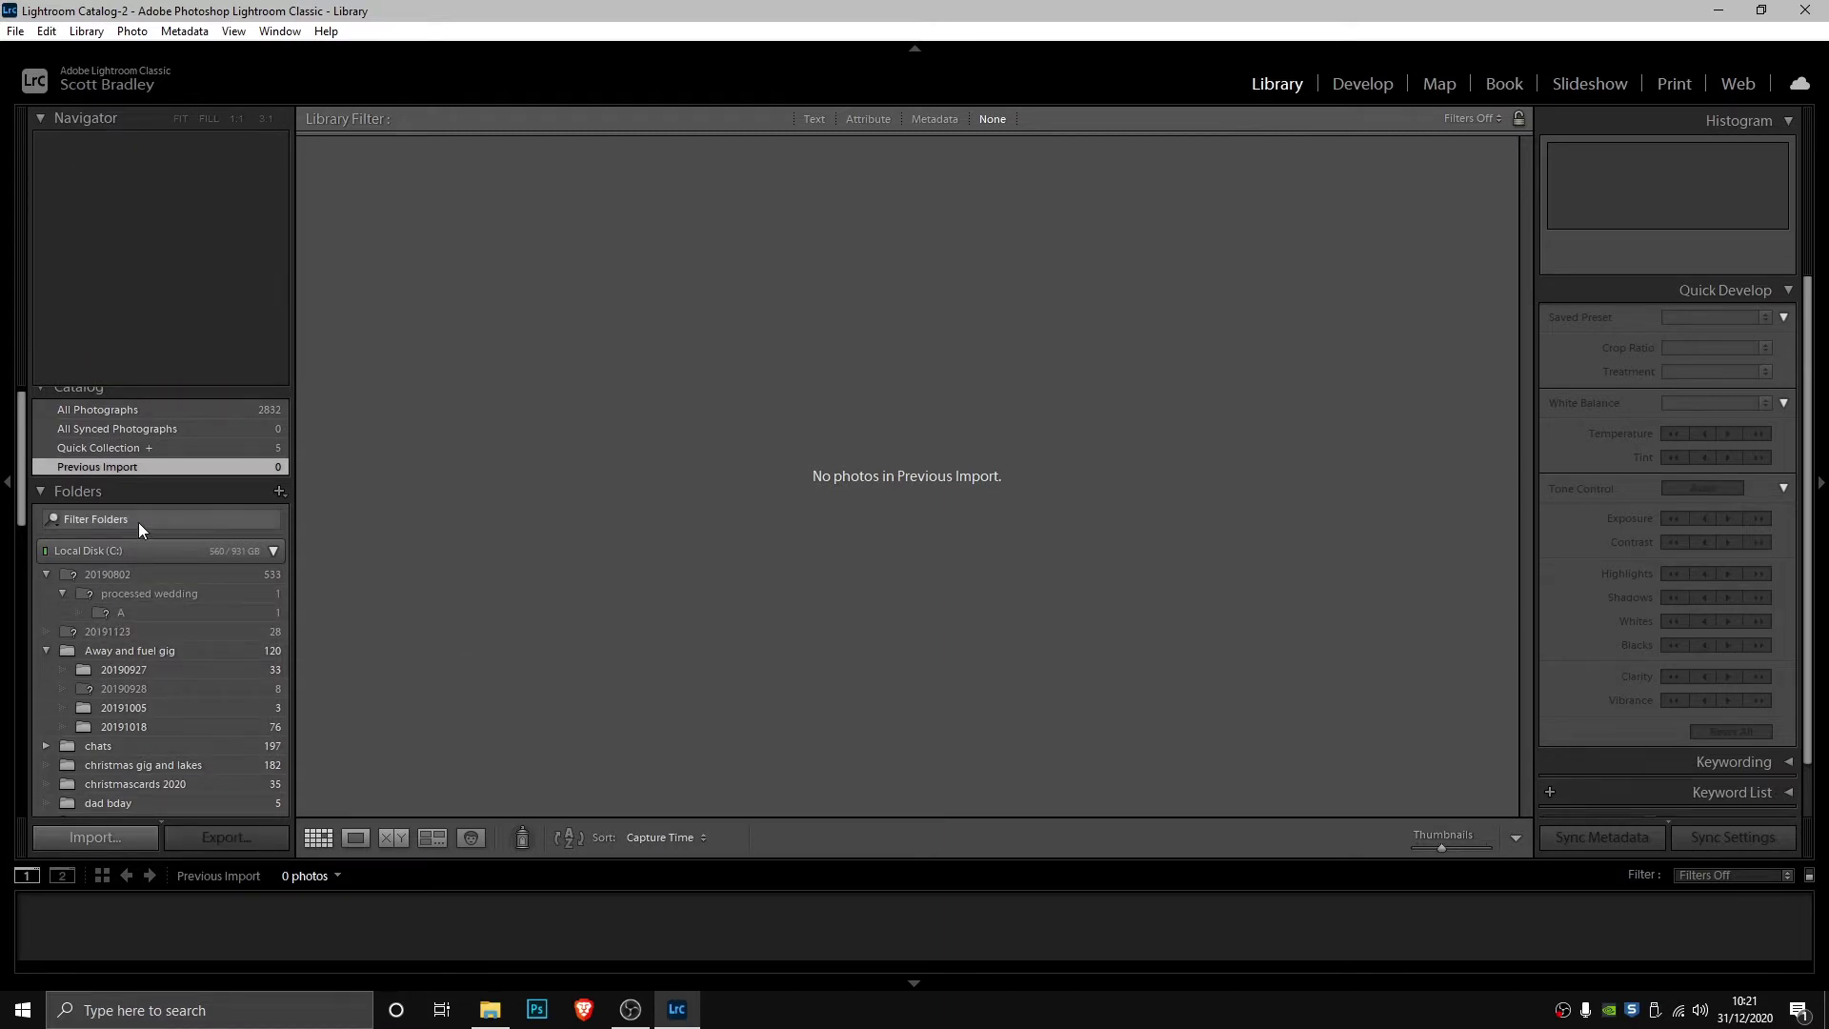
Step: Create a new collection named "Snowy stuff" in the Library
{"action": "scroll", "coordinate": [157, 669], "scroll_direction": "down", "scroll_amount": 5}
{"action": "scroll", "coordinate": [105, 619], "scroll_direction": "down", "scroll_amount": 3}
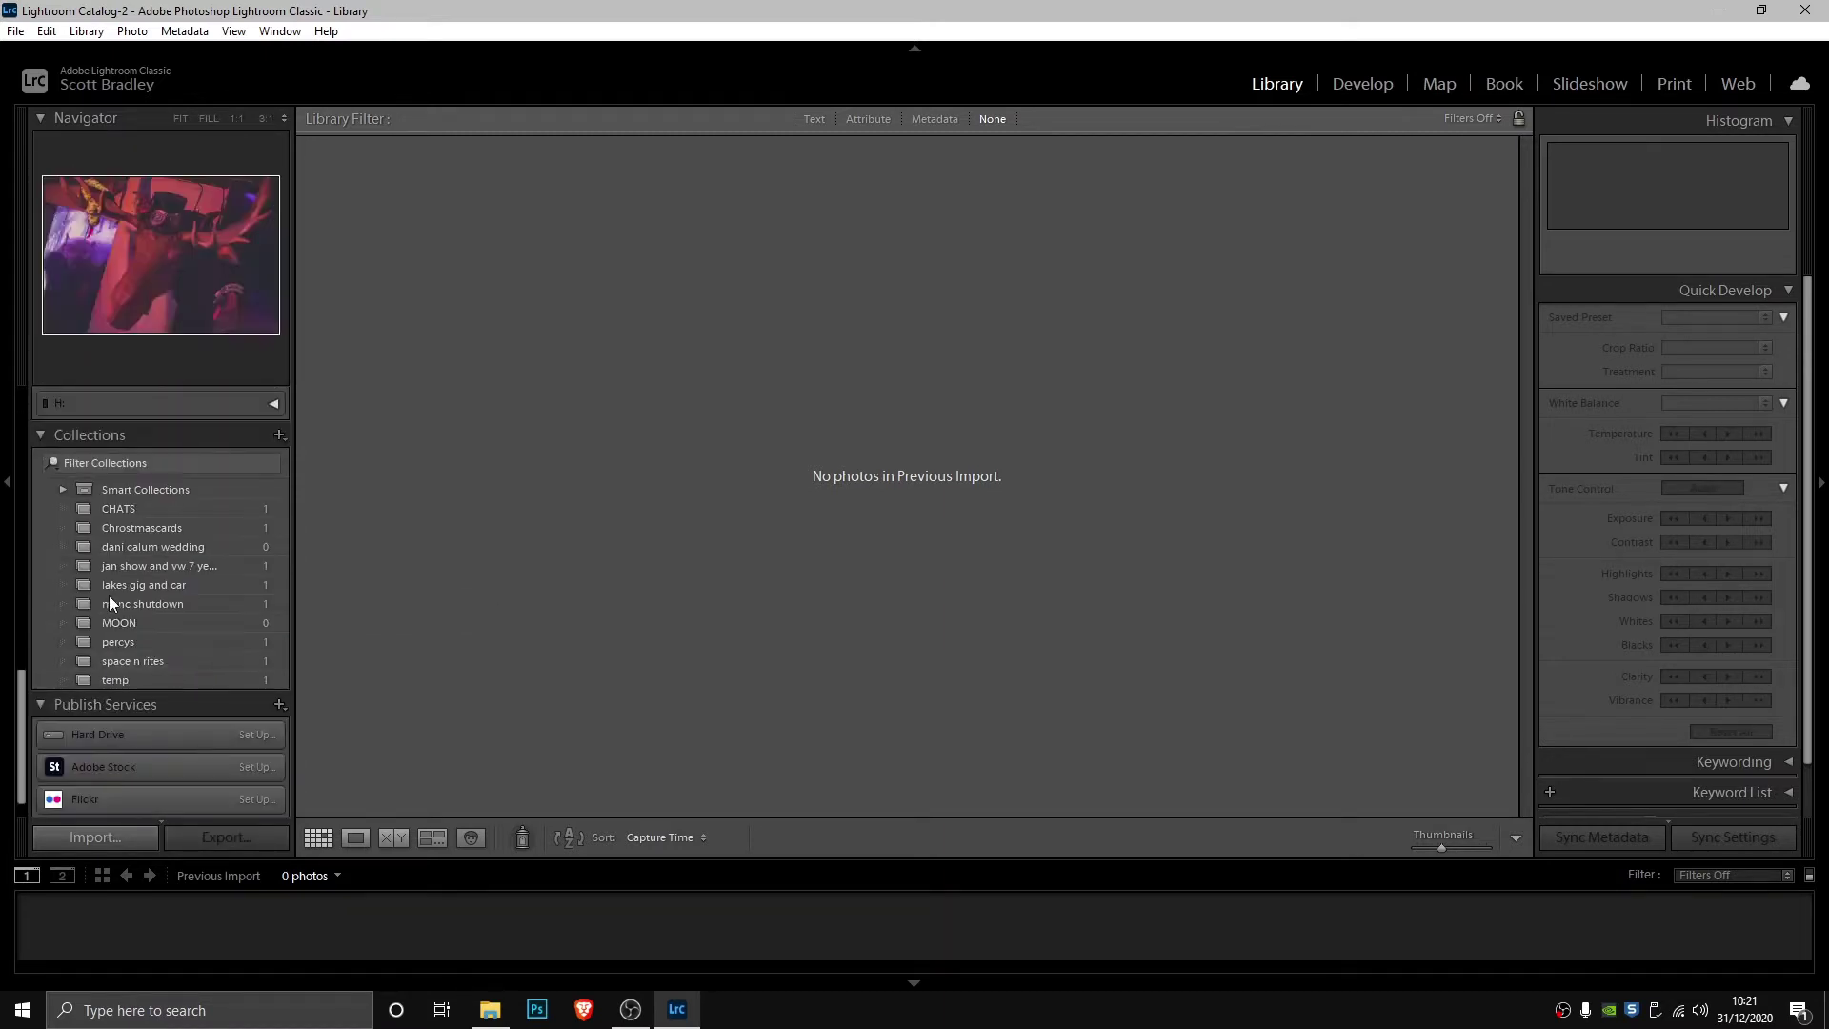
{"action": "left_click", "coordinate": [284, 434]}
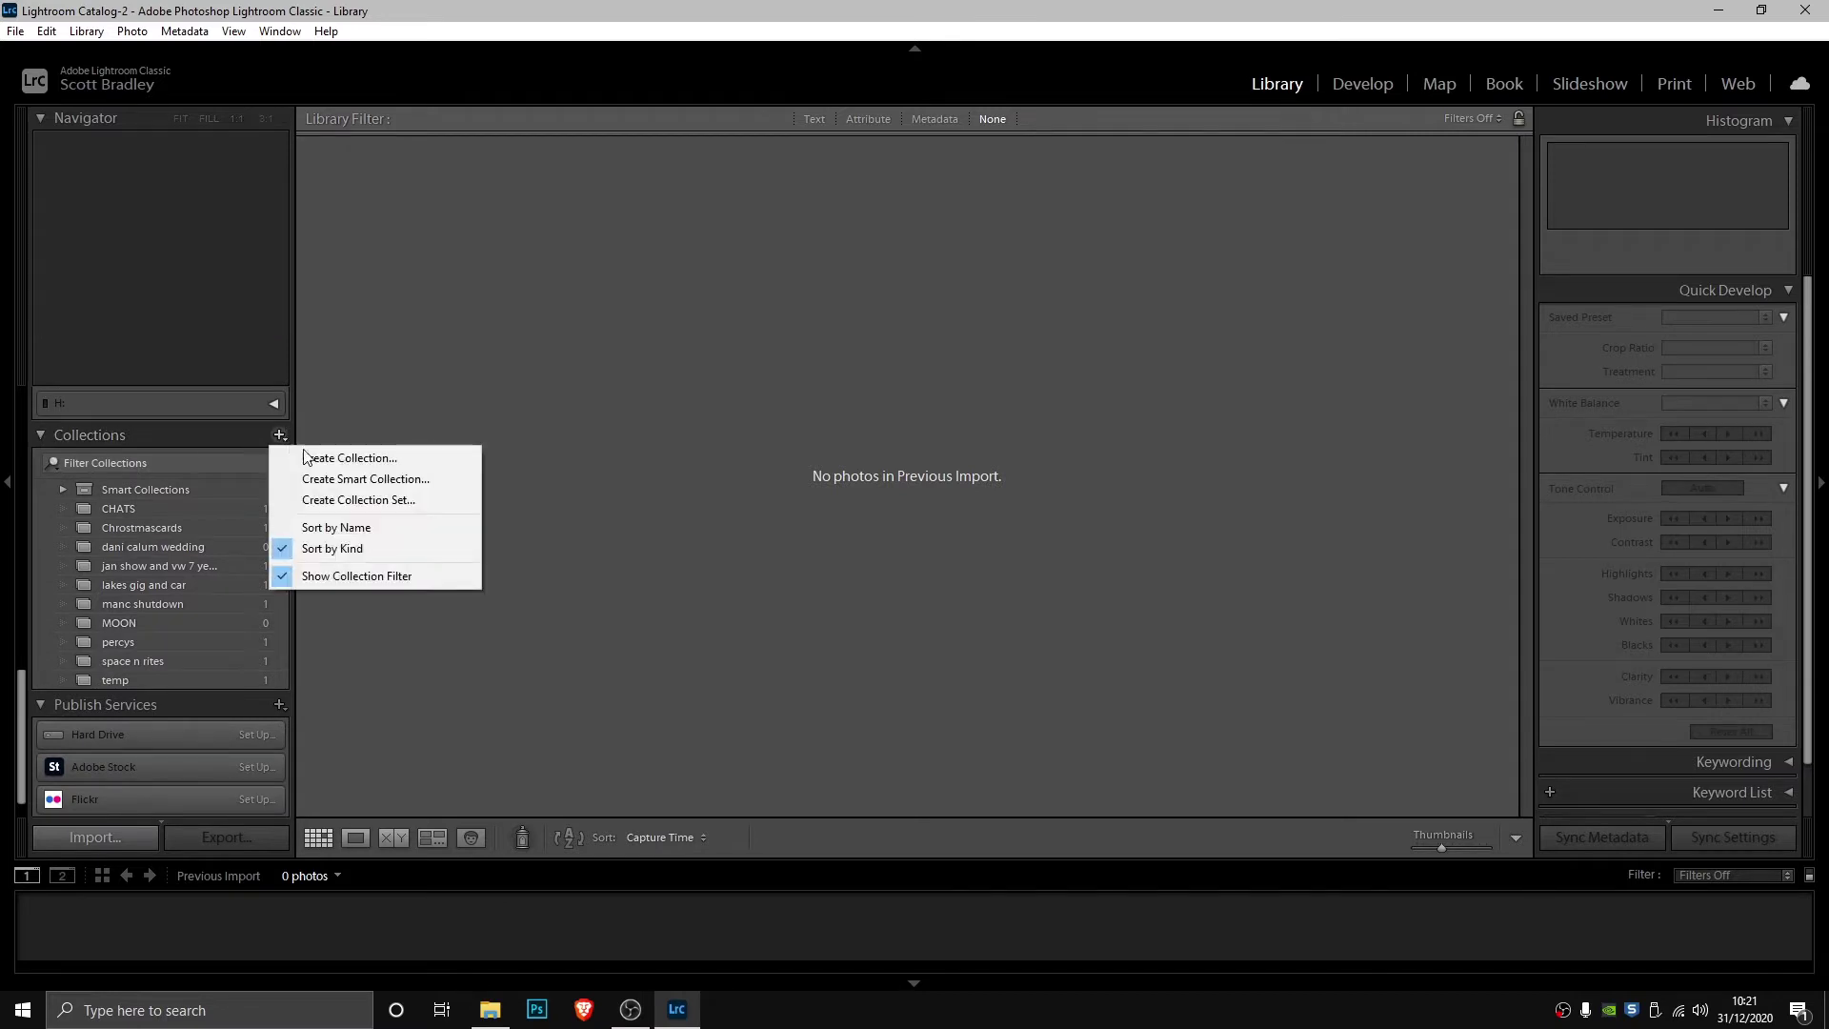
{"action": "left_click", "coordinate": [316, 456]}
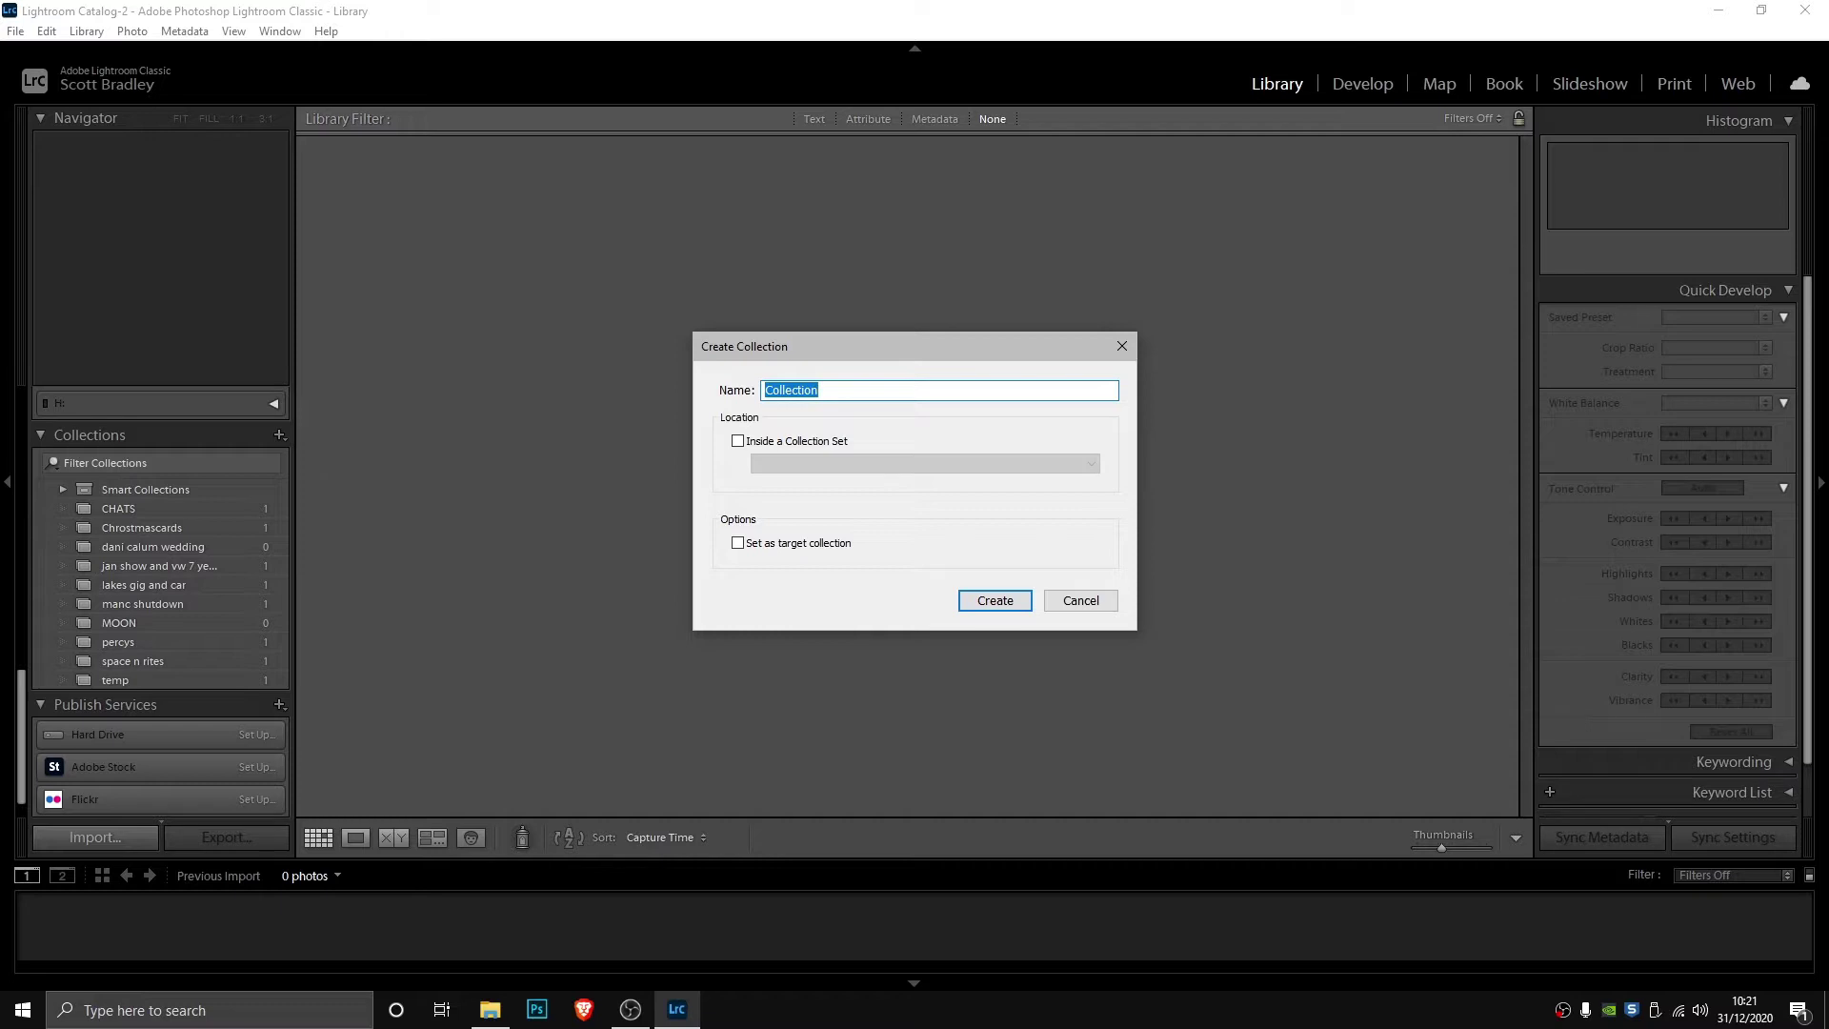
{"action": "type", "text": "SNo"}
{"action": "key", "text": "BackSpace"}
{"action": "type", "text": "nowy stuff"}
{"action": "left_click", "coordinate": [993, 600]}
{"action": "scroll", "coordinate": [78, 650], "scroll_direction": "down", "scroll_amount": 1}
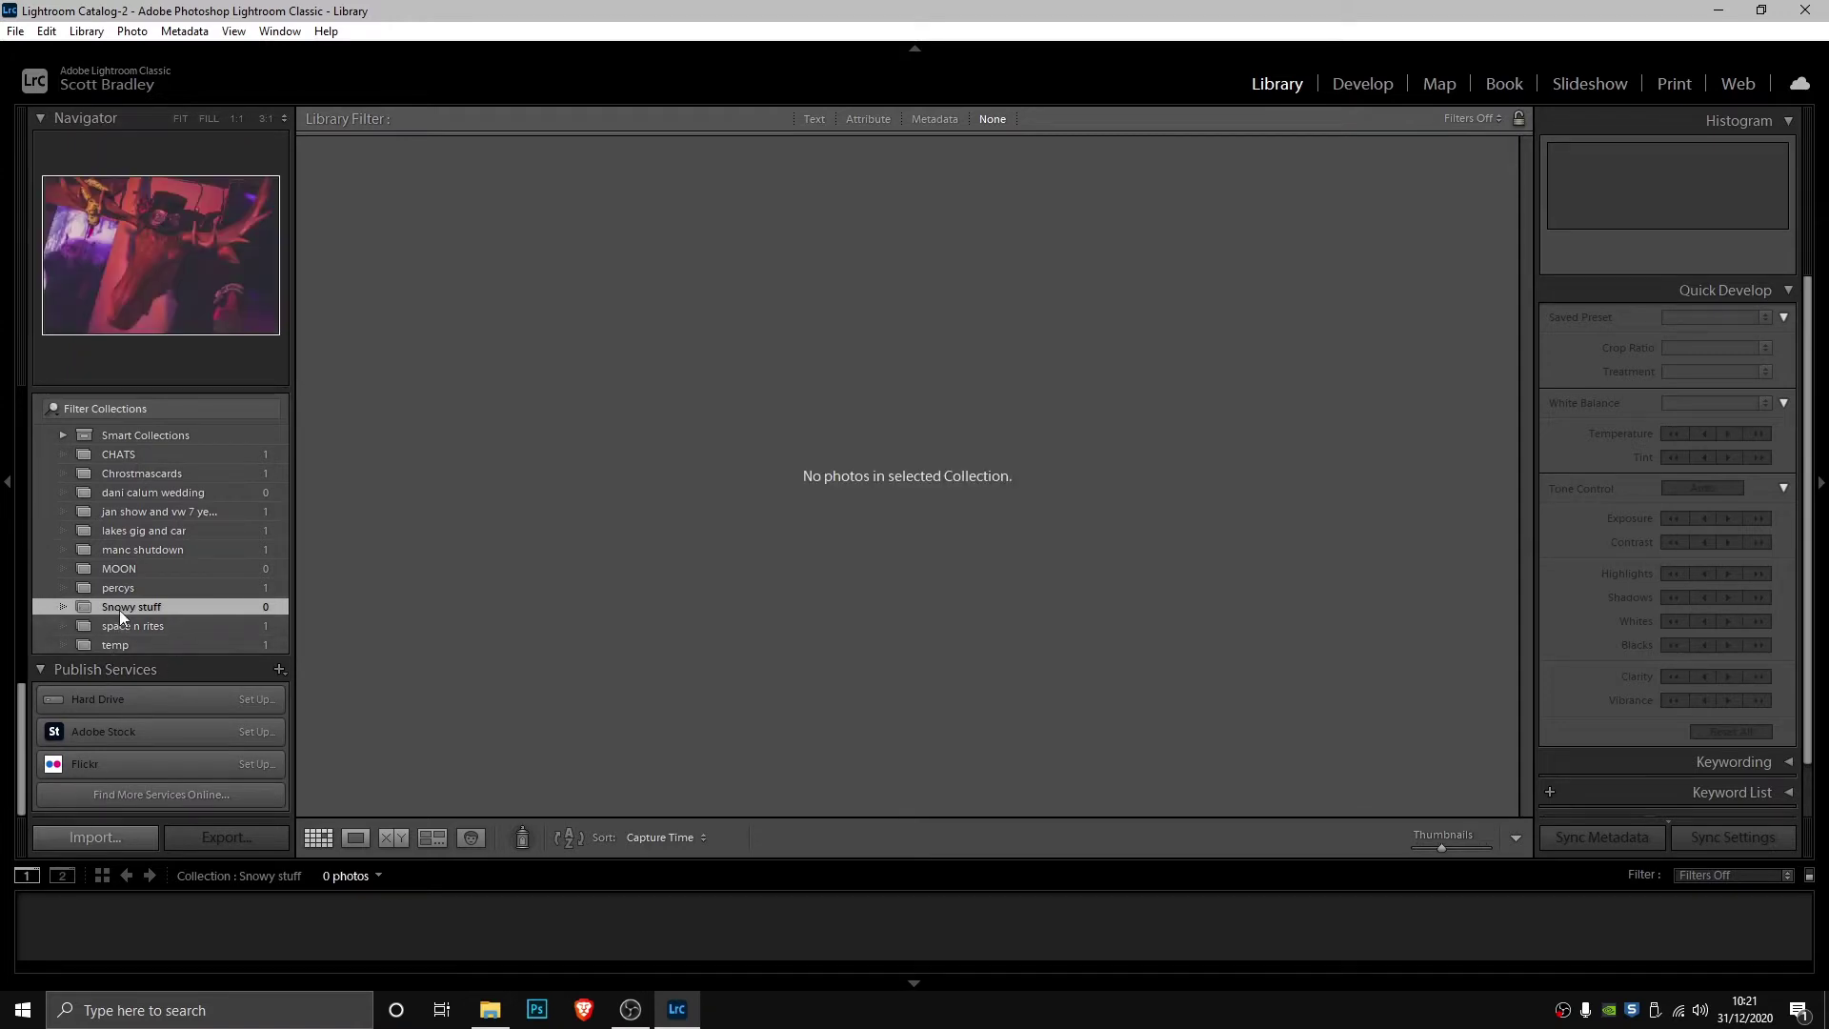
Step: Start a photo import and choose the bramall hall folder inside the C: drive user's Pictures folder as the source
{"action": "left_click", "coordinate": [95, 838]}
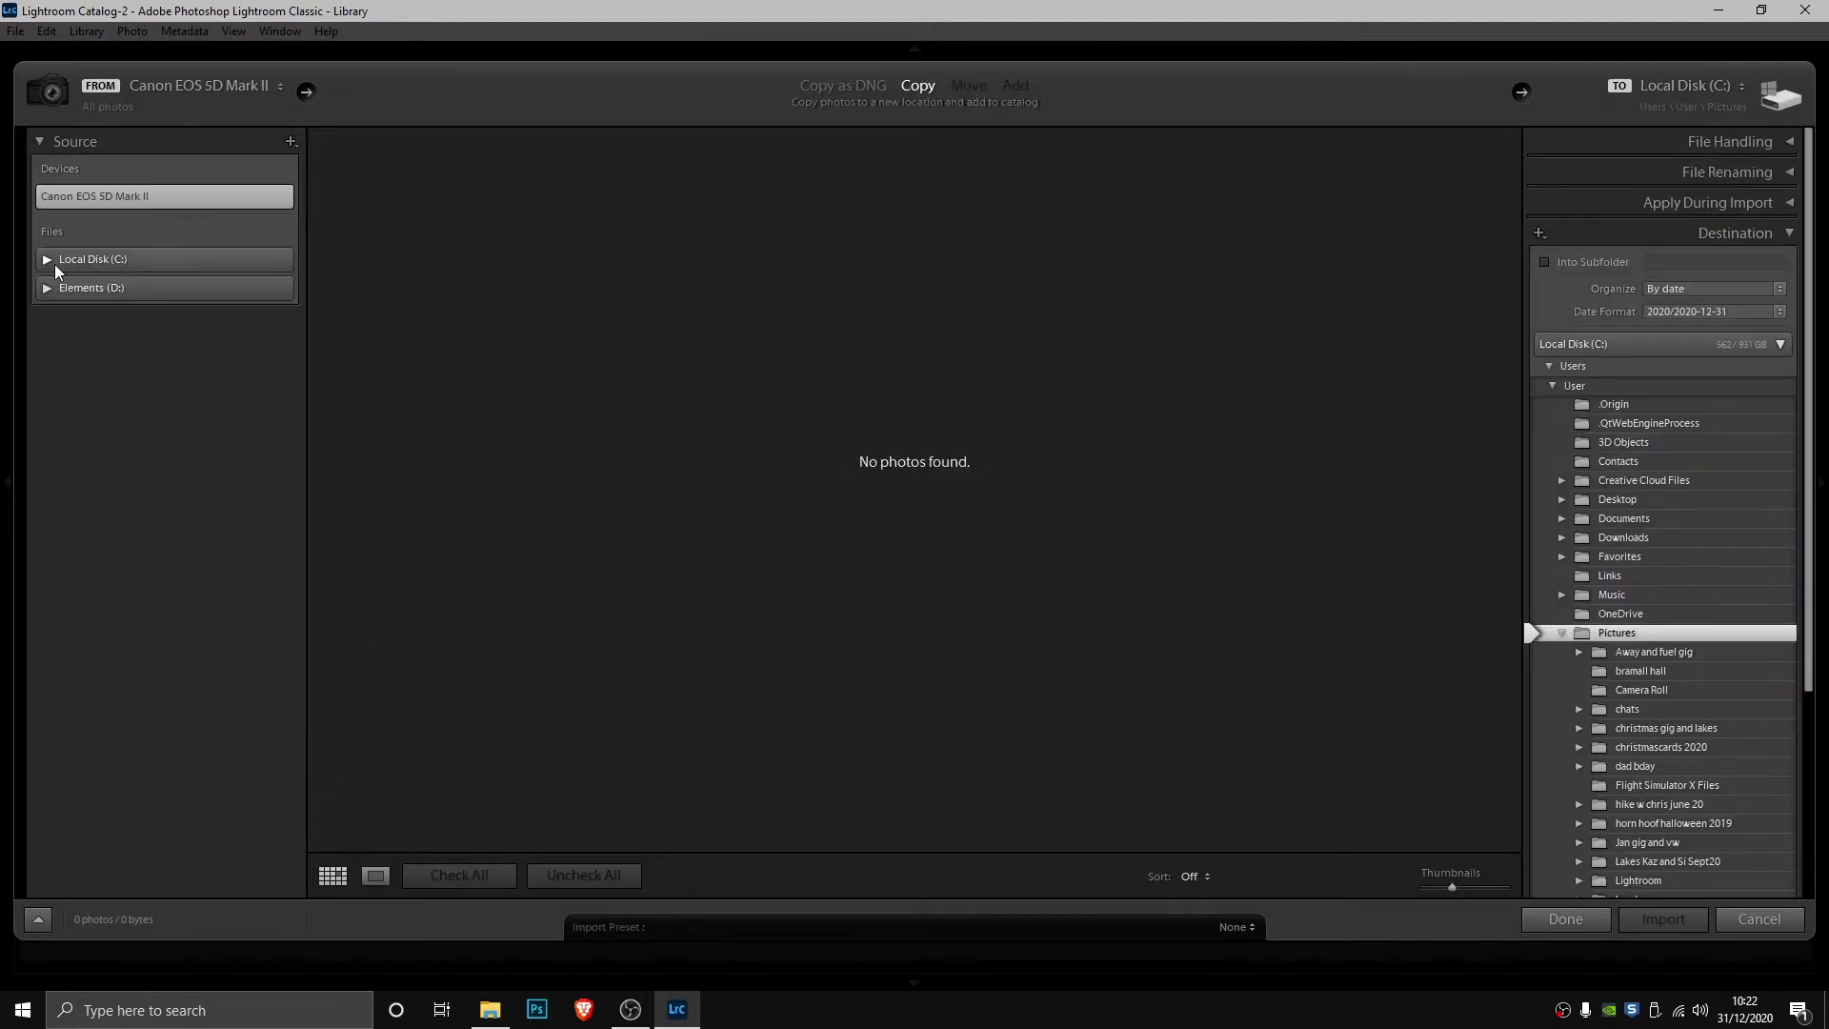
{"action": "left_click", "coordinate": [45, 260]}
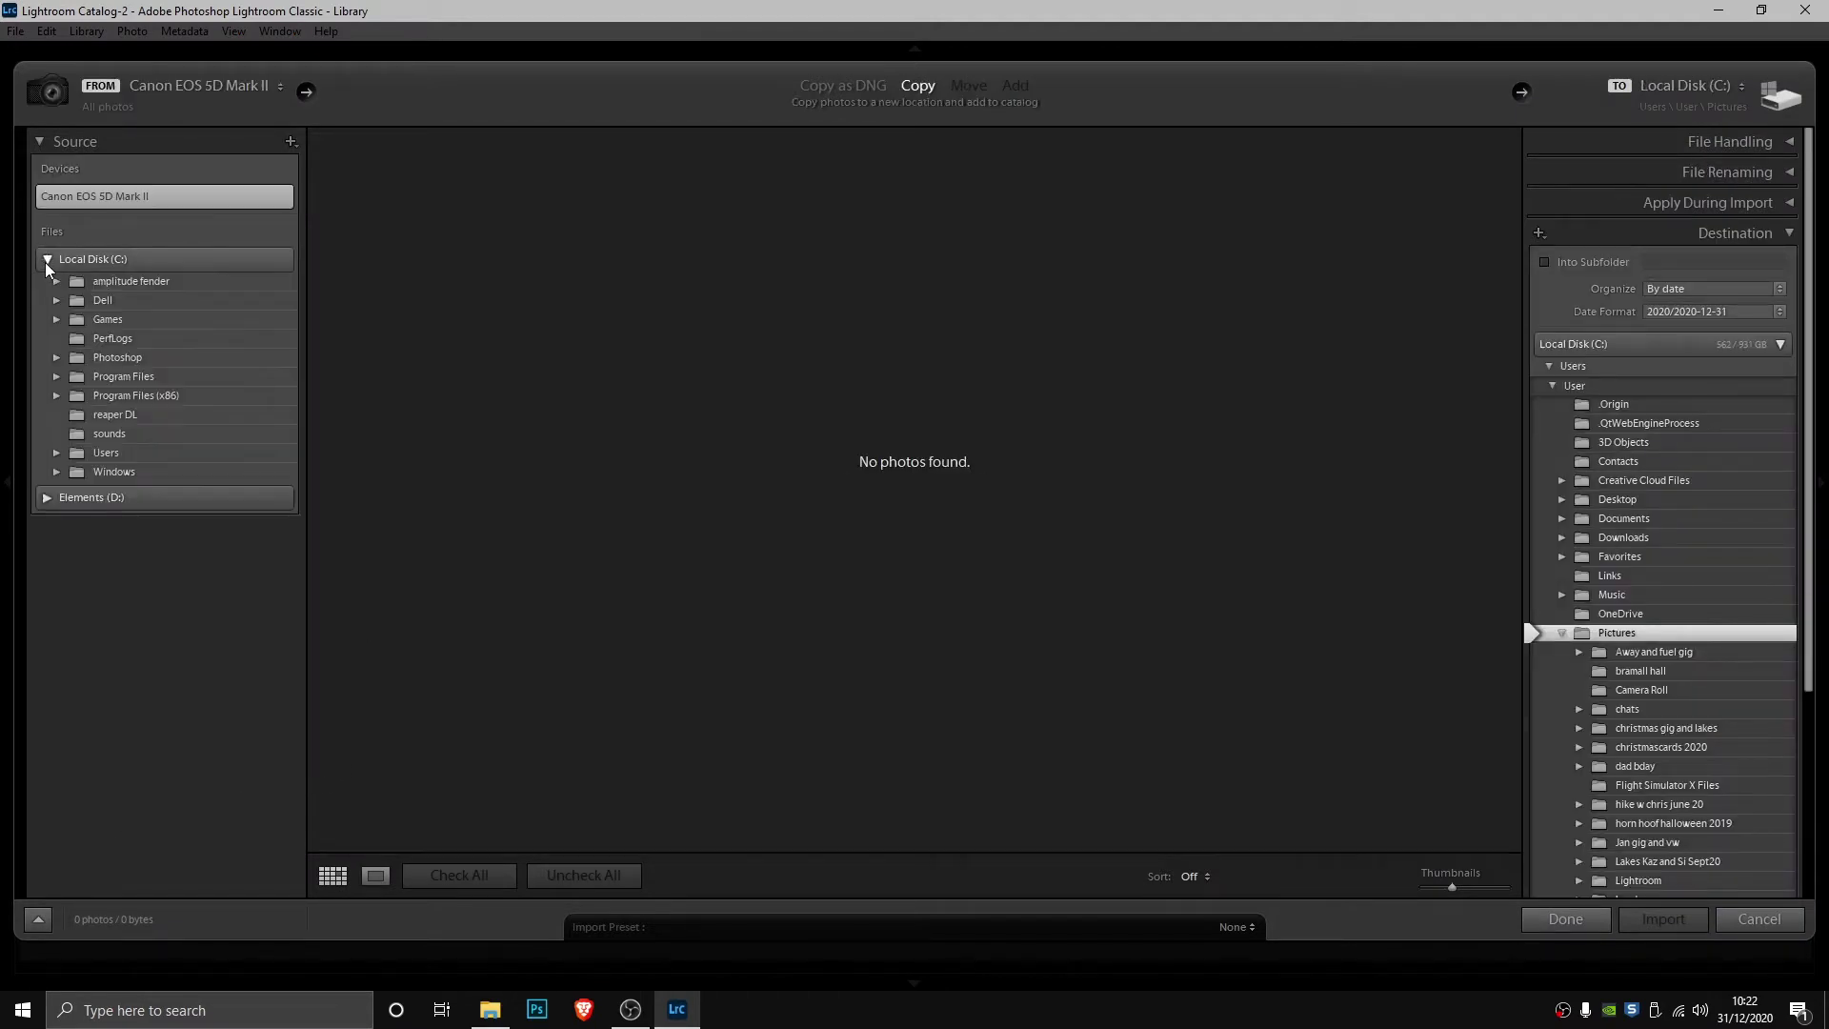
{"action": "left_click", "coordinate": [59, 451]}
{"action": "left_click", "coordinate": [76, 491]}
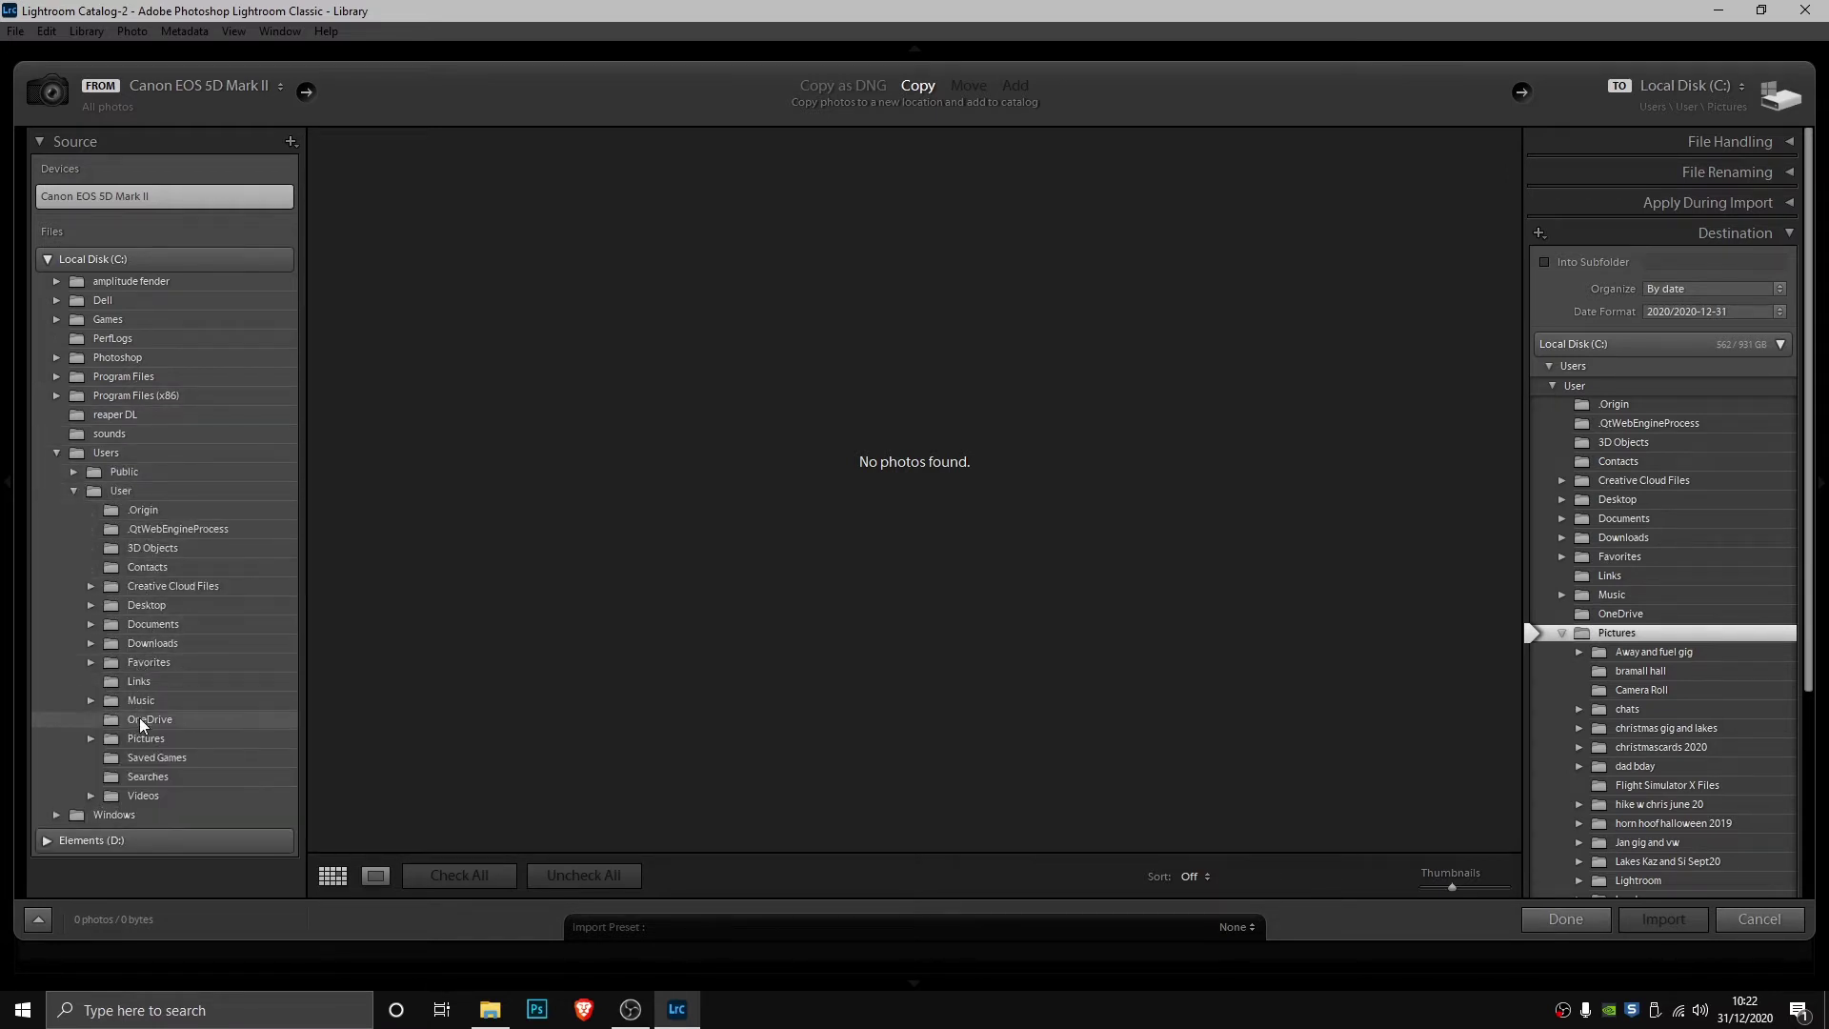
{"action": "left_click", "coordinate": [121, 738]}
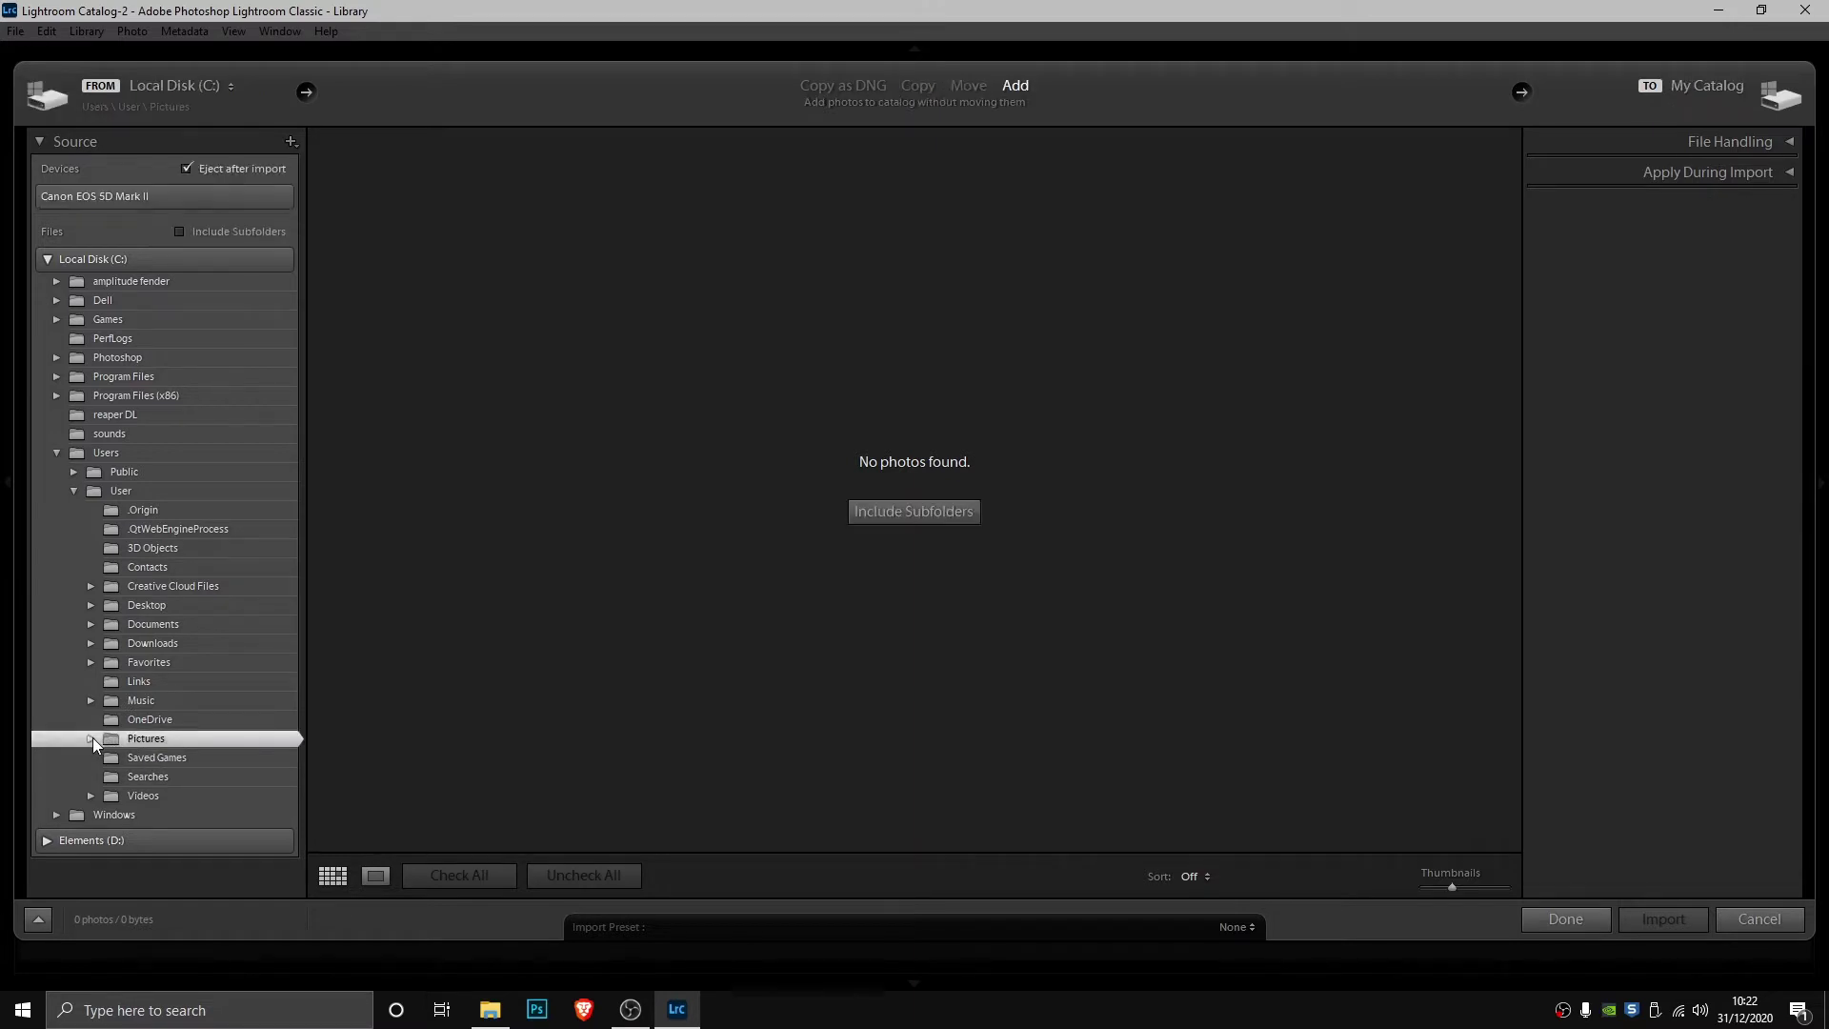
{"action": "left_click", "coordinate": [91, 738]}
{"action": "scroll", "coordinate": [157, 672], "scroll_direction": "down", "scroll_amount": 1}
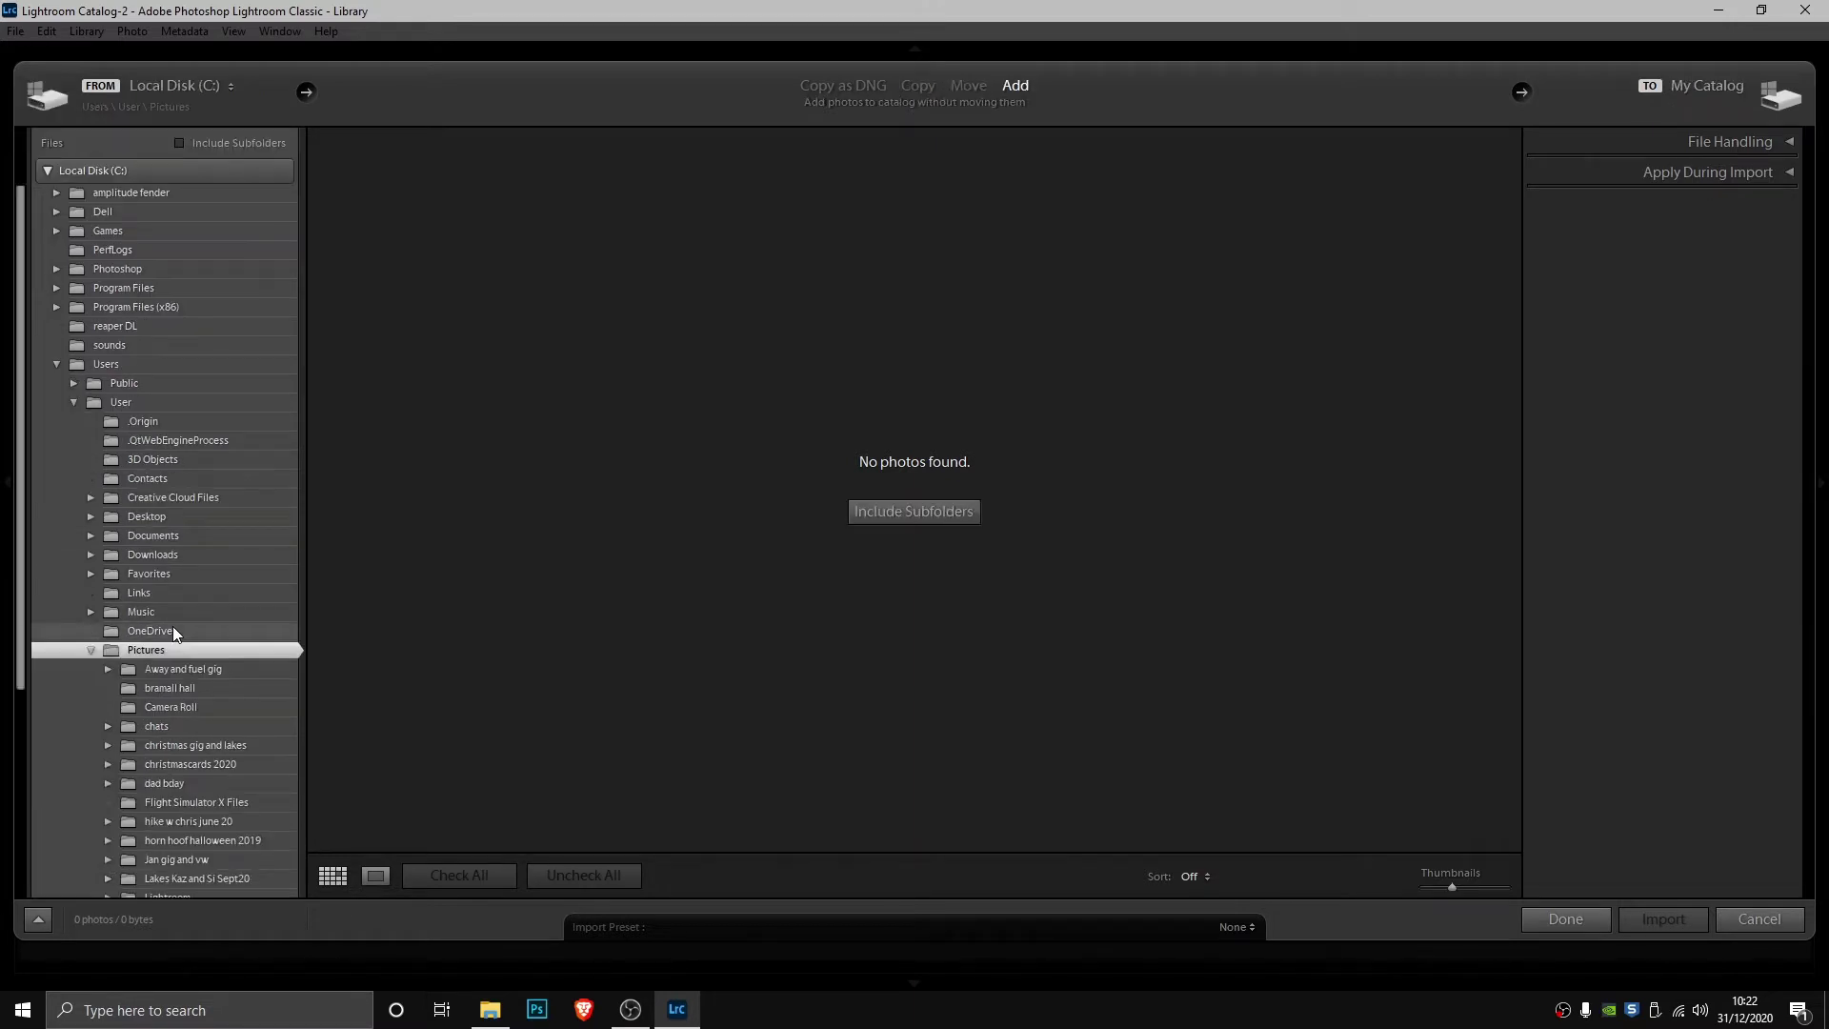
{"action": "left_click", "coordinate": [192, 688]}
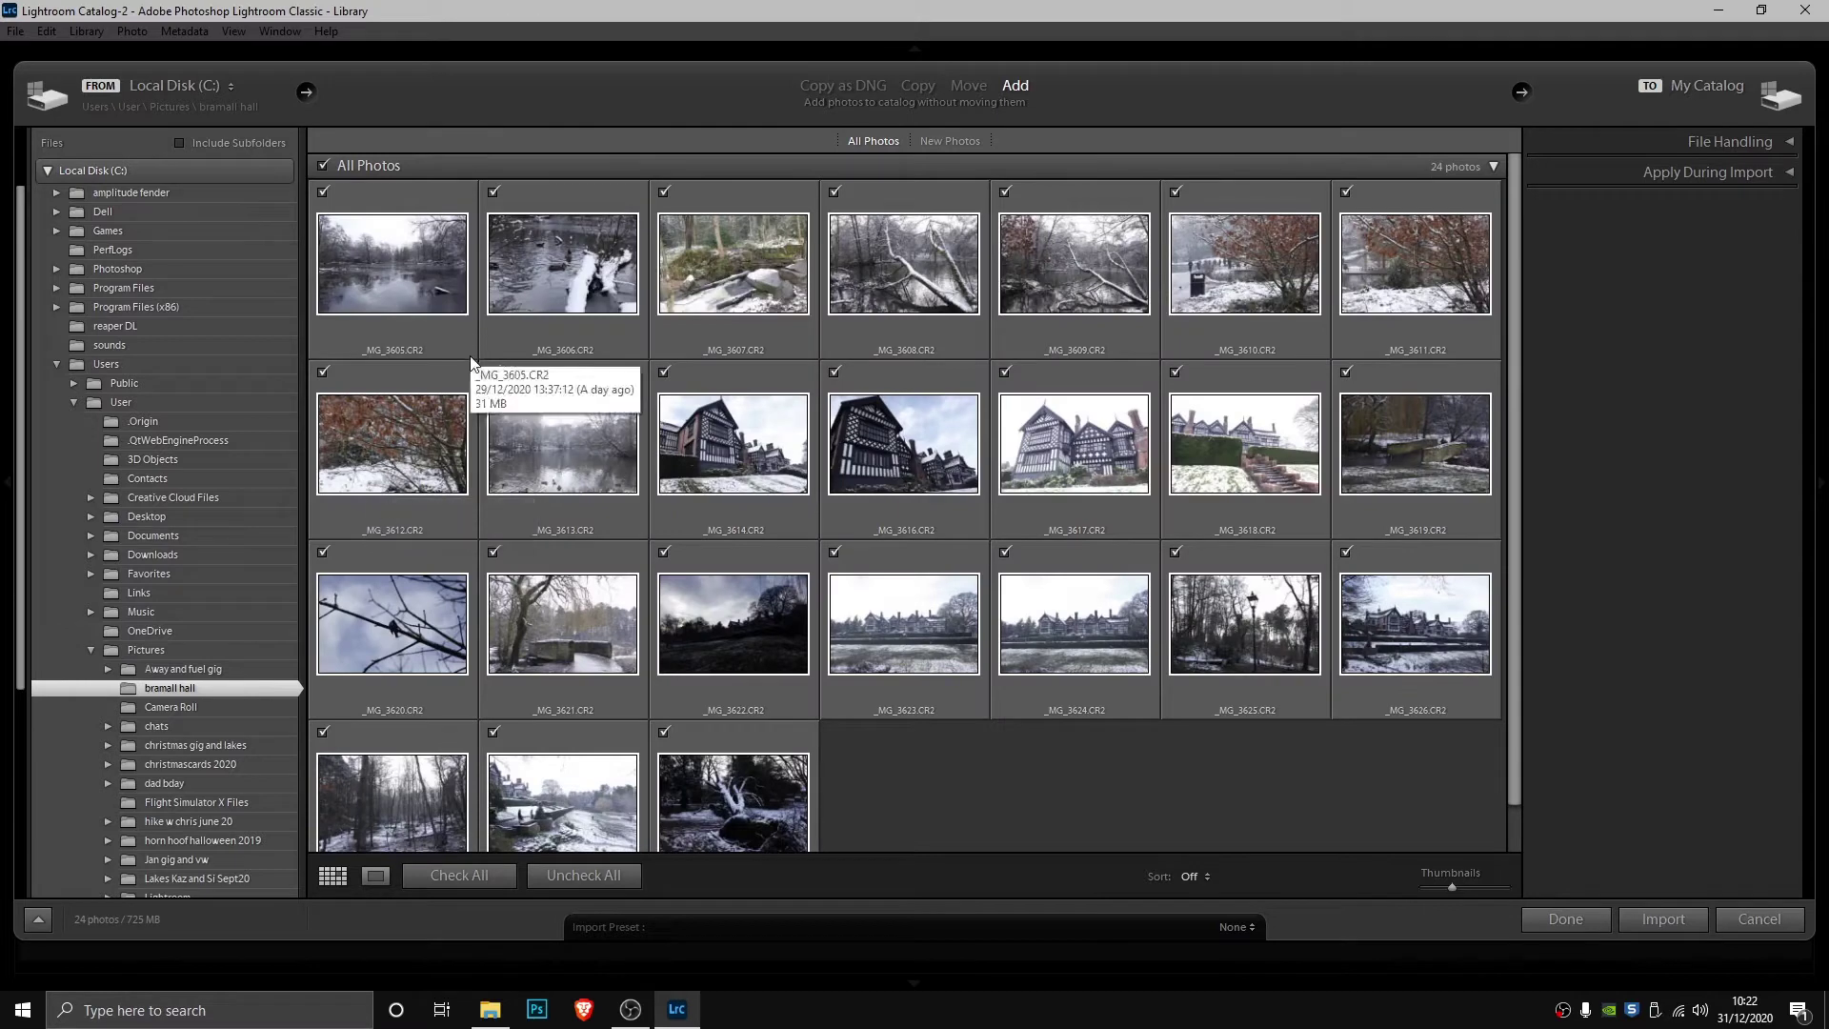
Step: Select all photos in the bramall hall folder and import them into the catalog using Add
{"action": "scroll", "coordinate": [276, 286], "scroll_direction": "up", "scroll_amount": 1}
{"action": "key", "text": "ctrl+a"}
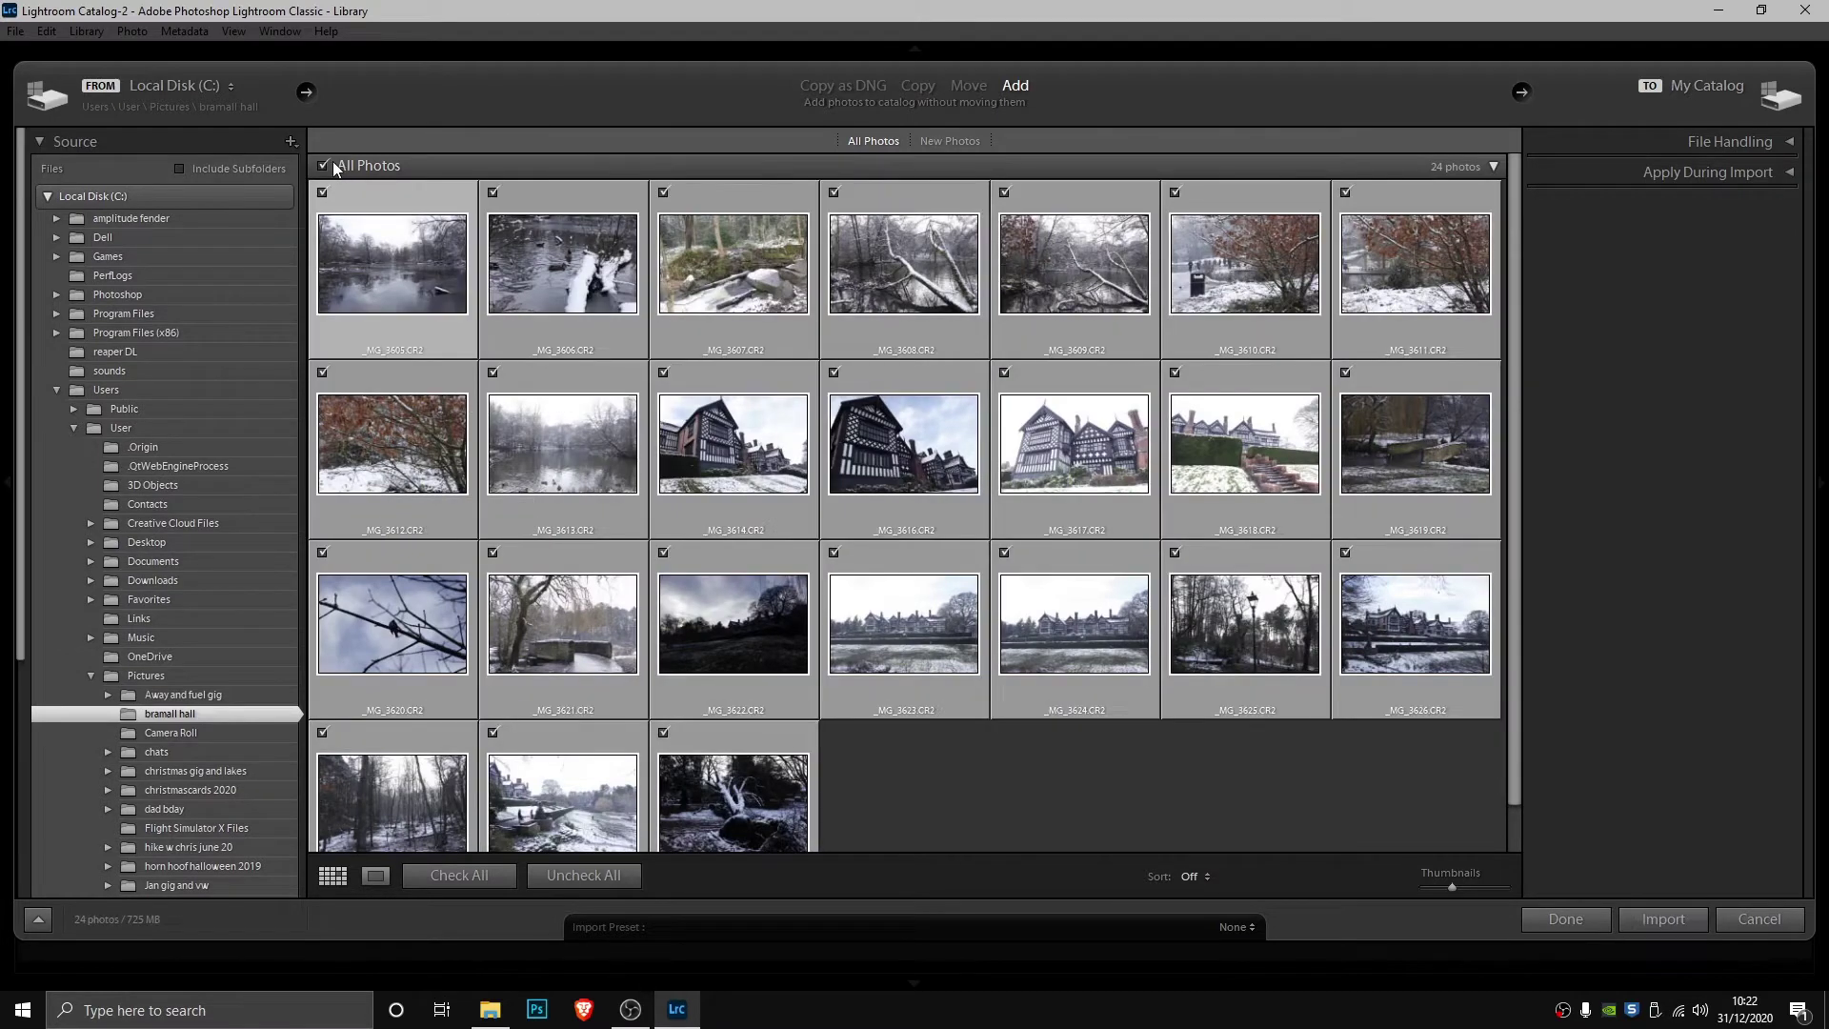
{"action": "left_click", "coordinate": [1654, 920]}
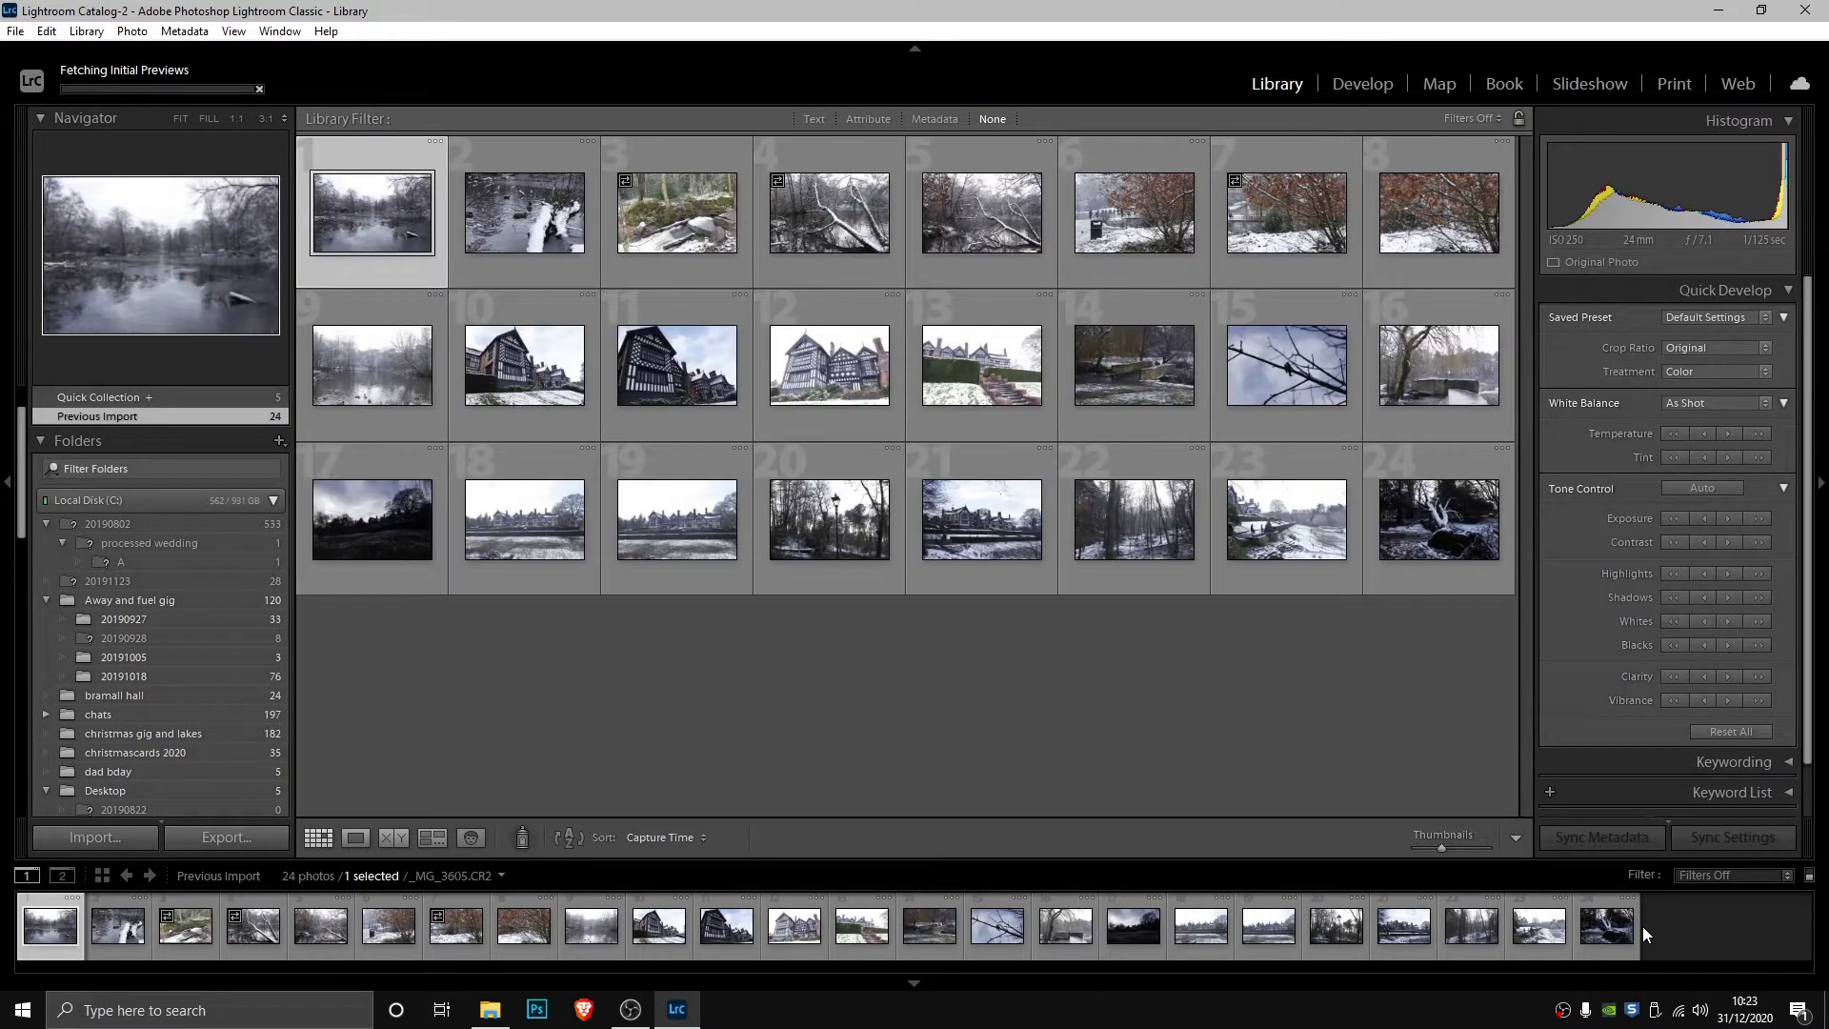
Step: Open the bridge photo _MG_3619.CR2 in Develop and set Exposure +0.79, Contrast +53, Highlights +2, Shadows +16, Whites +4 and Blacks +5
{"action": "left_click", "coordinate": [1361, 88]}
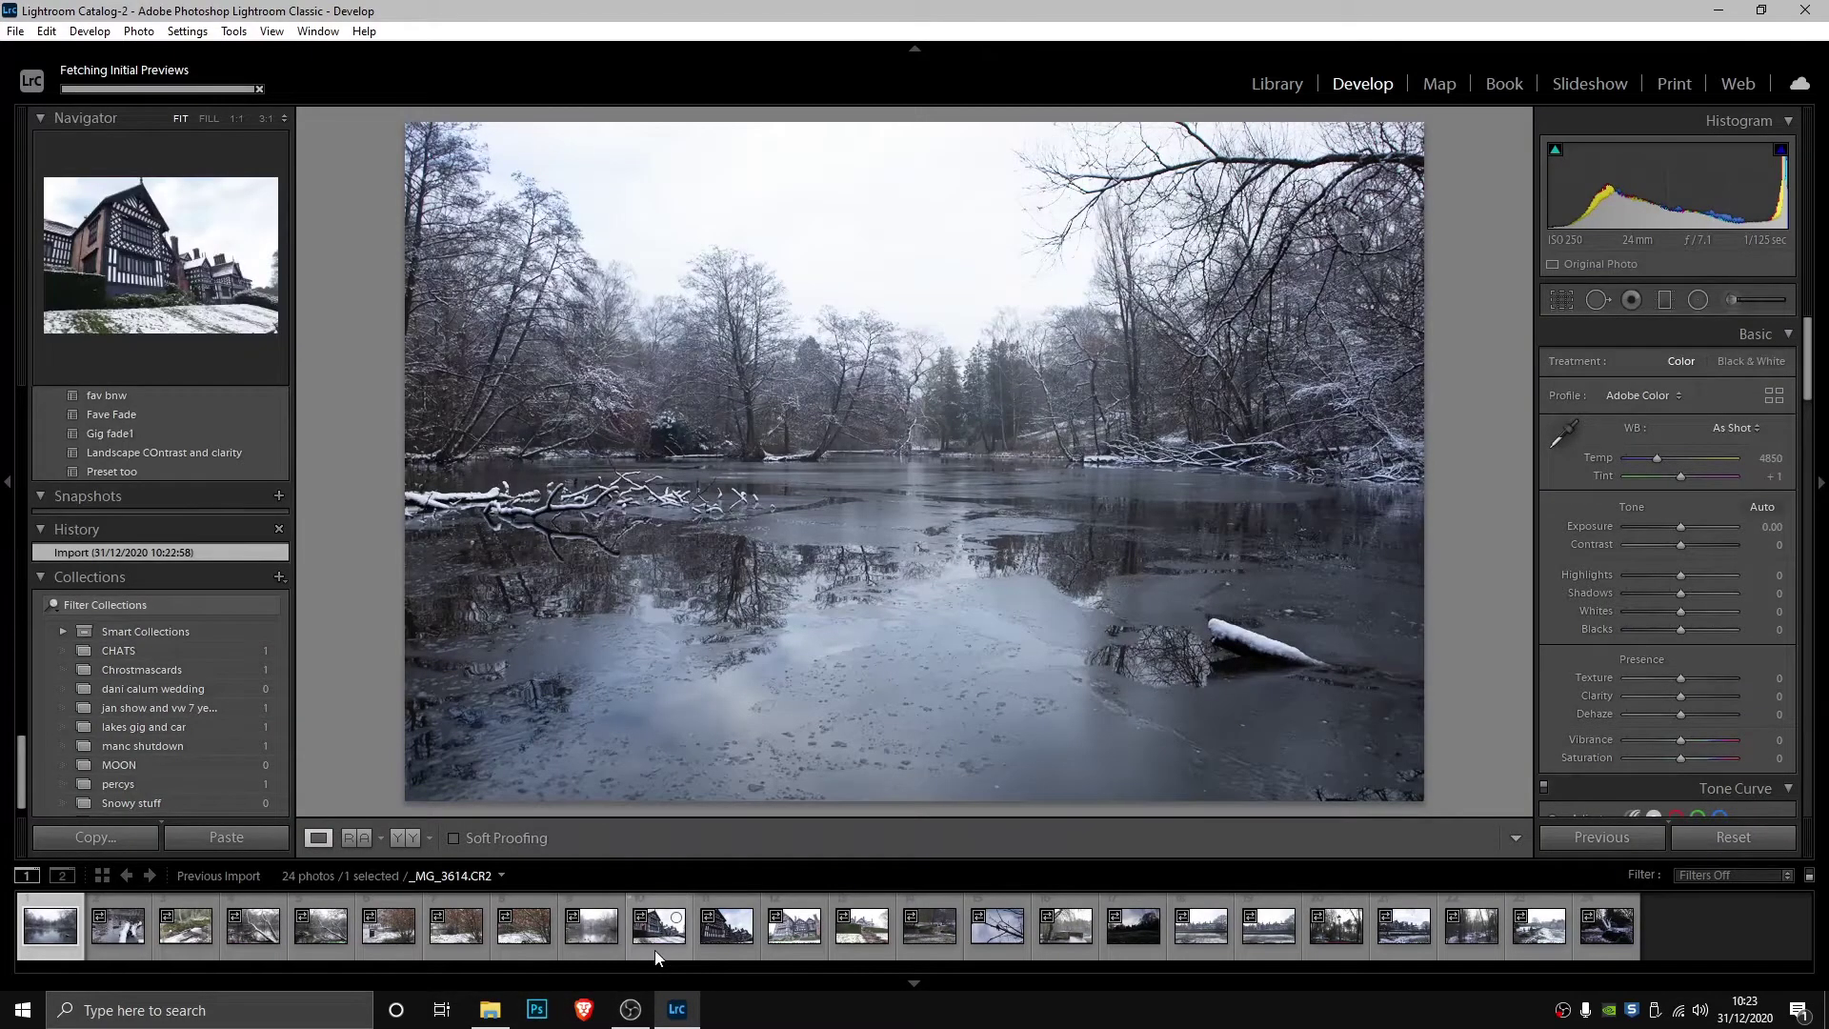
{"action": "left_click", "coordinate": [930, 945]}
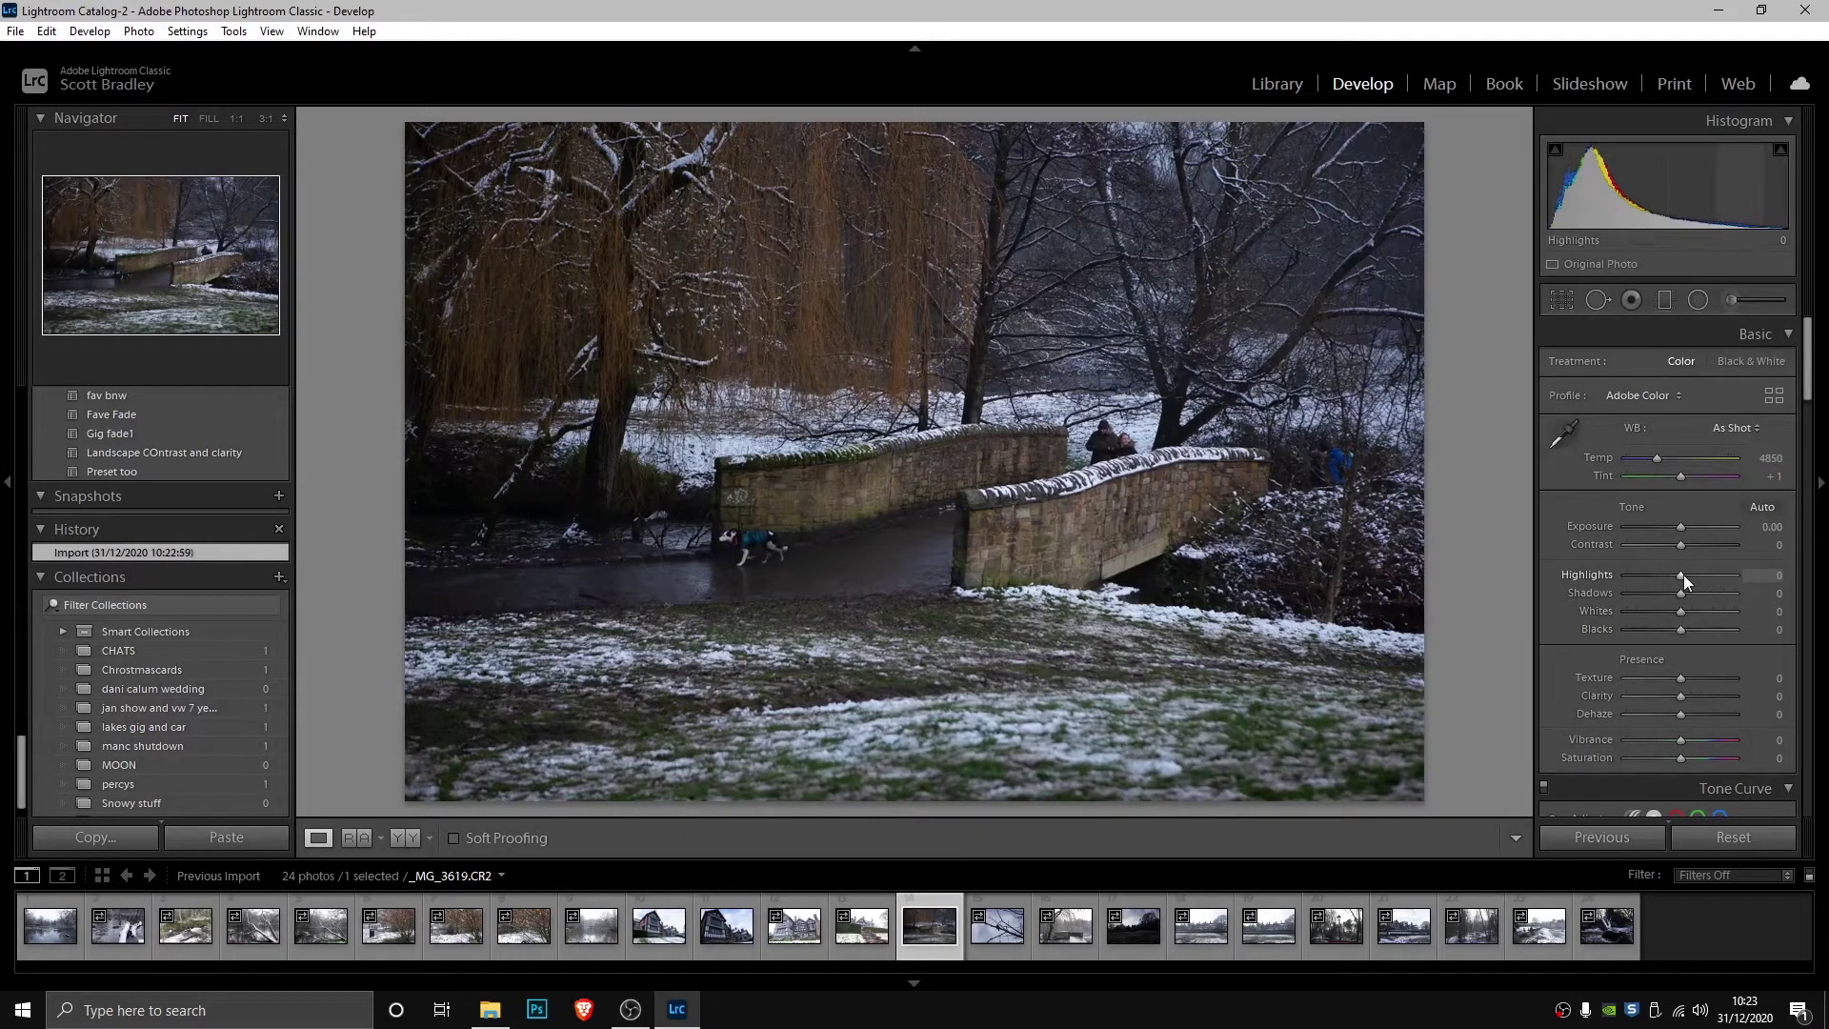
{"action": "left_click_drag", "start_coordinate": [1679, 573], "coordinate": [1820, 617]}
{"action": "mouse_move", "coordinate": [1689, 608]}
{"action": "left_mouse_down"}
{"action": "mouse_move", "coordinate": [1807, 616]}
{"action": "mouse_move", "coordinate": [1649, 605]}
{"action": "mouse_move", "coordinate": [1796, 613]}
{"action": "mouse_move", "coordinate": [1684, 610]}
{"action": "mouse_move", "coordinate": [1628, 639]}
{"action": "mouse_move", "coordinate": [1685, 624]}
{"action": "left_mouse_up"}
{"action": "mouse_move", "coordinate": [1681, 545]}
{"action": "left_mouse_down"}
{"action": "mouse_move", "coordinate": [1744, 545]}
{"action": "mouse_move", "coordinate": [1592, 526]}
{"action": "mouse_move", "coordinate": [1810, 539]}
{"action": "mouse_move", "coordinate": [1569, 522]}
{"action": "mouse_move", "coordinate": [1680, 524]}
{"action": "mouse_move", "coordinate": [1711, 544]}
{"action": "mouse_move", "coordinate": [1691, 526]}
{"action": "left_mouse_up"}
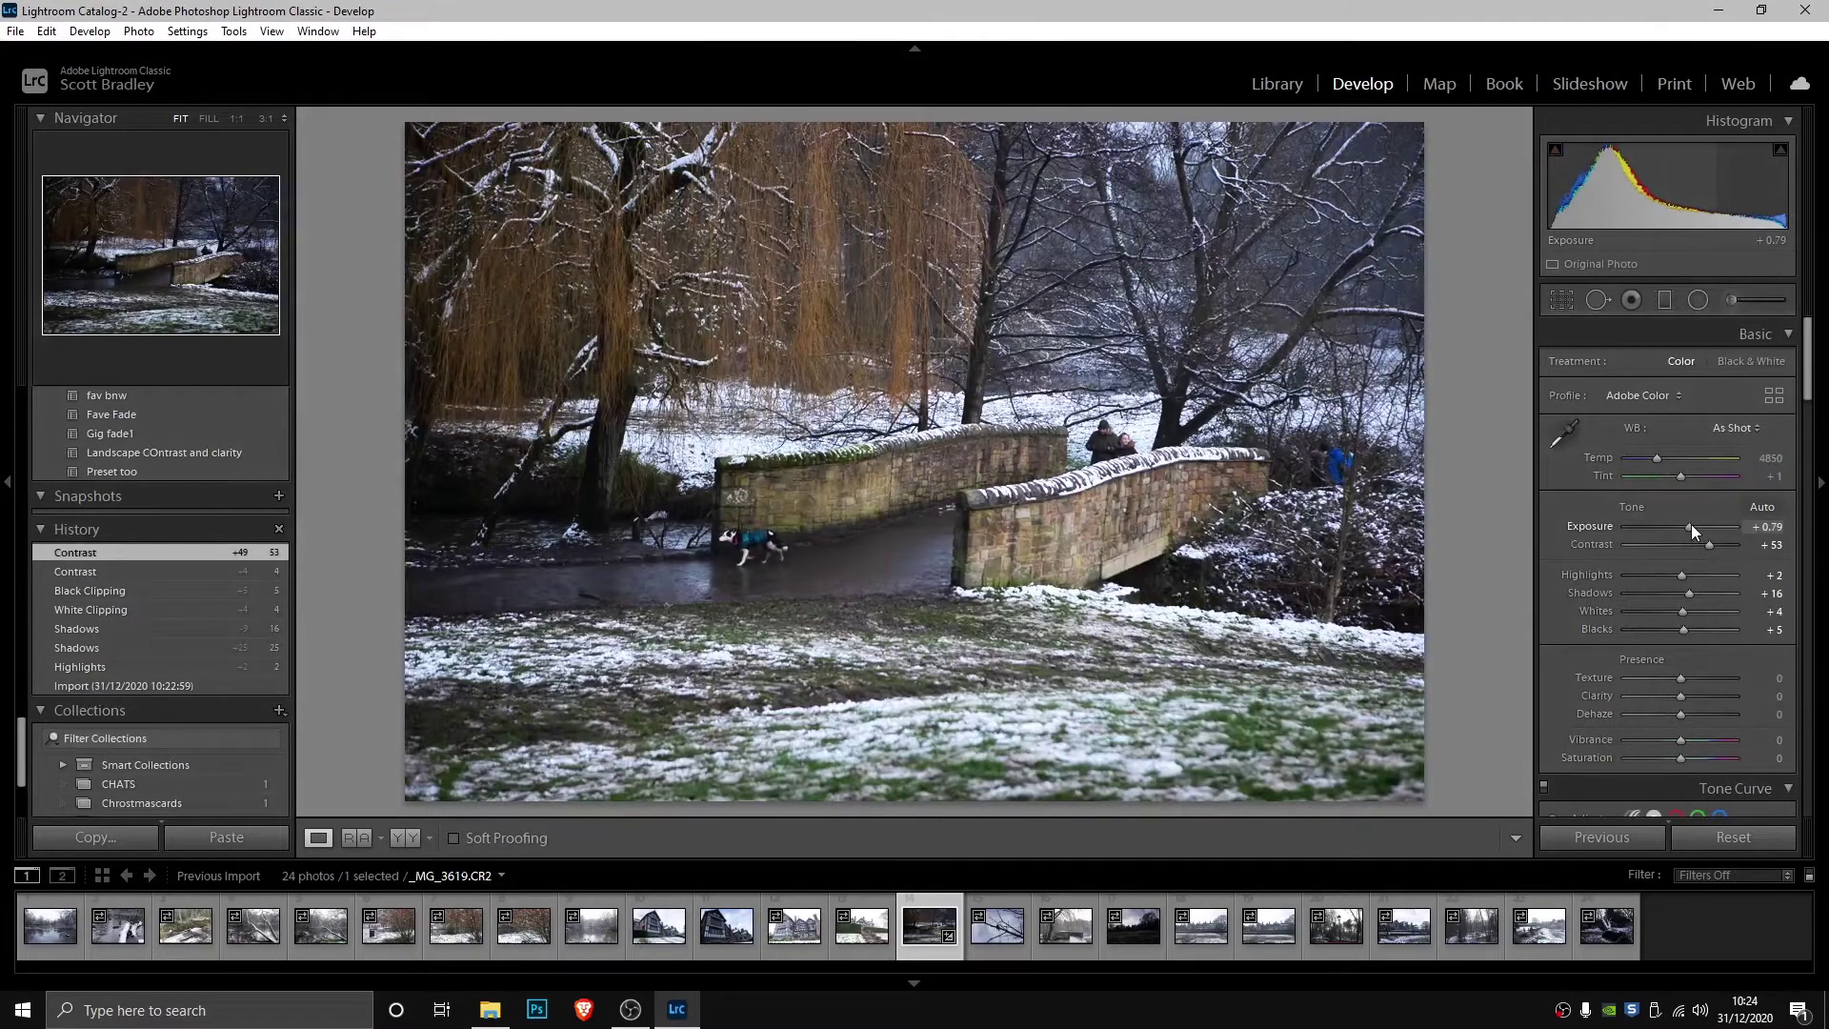
Step: Set Highlights to -100 and Shadows to +100, and return Whites and Blacks to 0
{"action": "left_click_drag", "start_coordinate": [1683, 576], "coordinate": [1541, 564]}
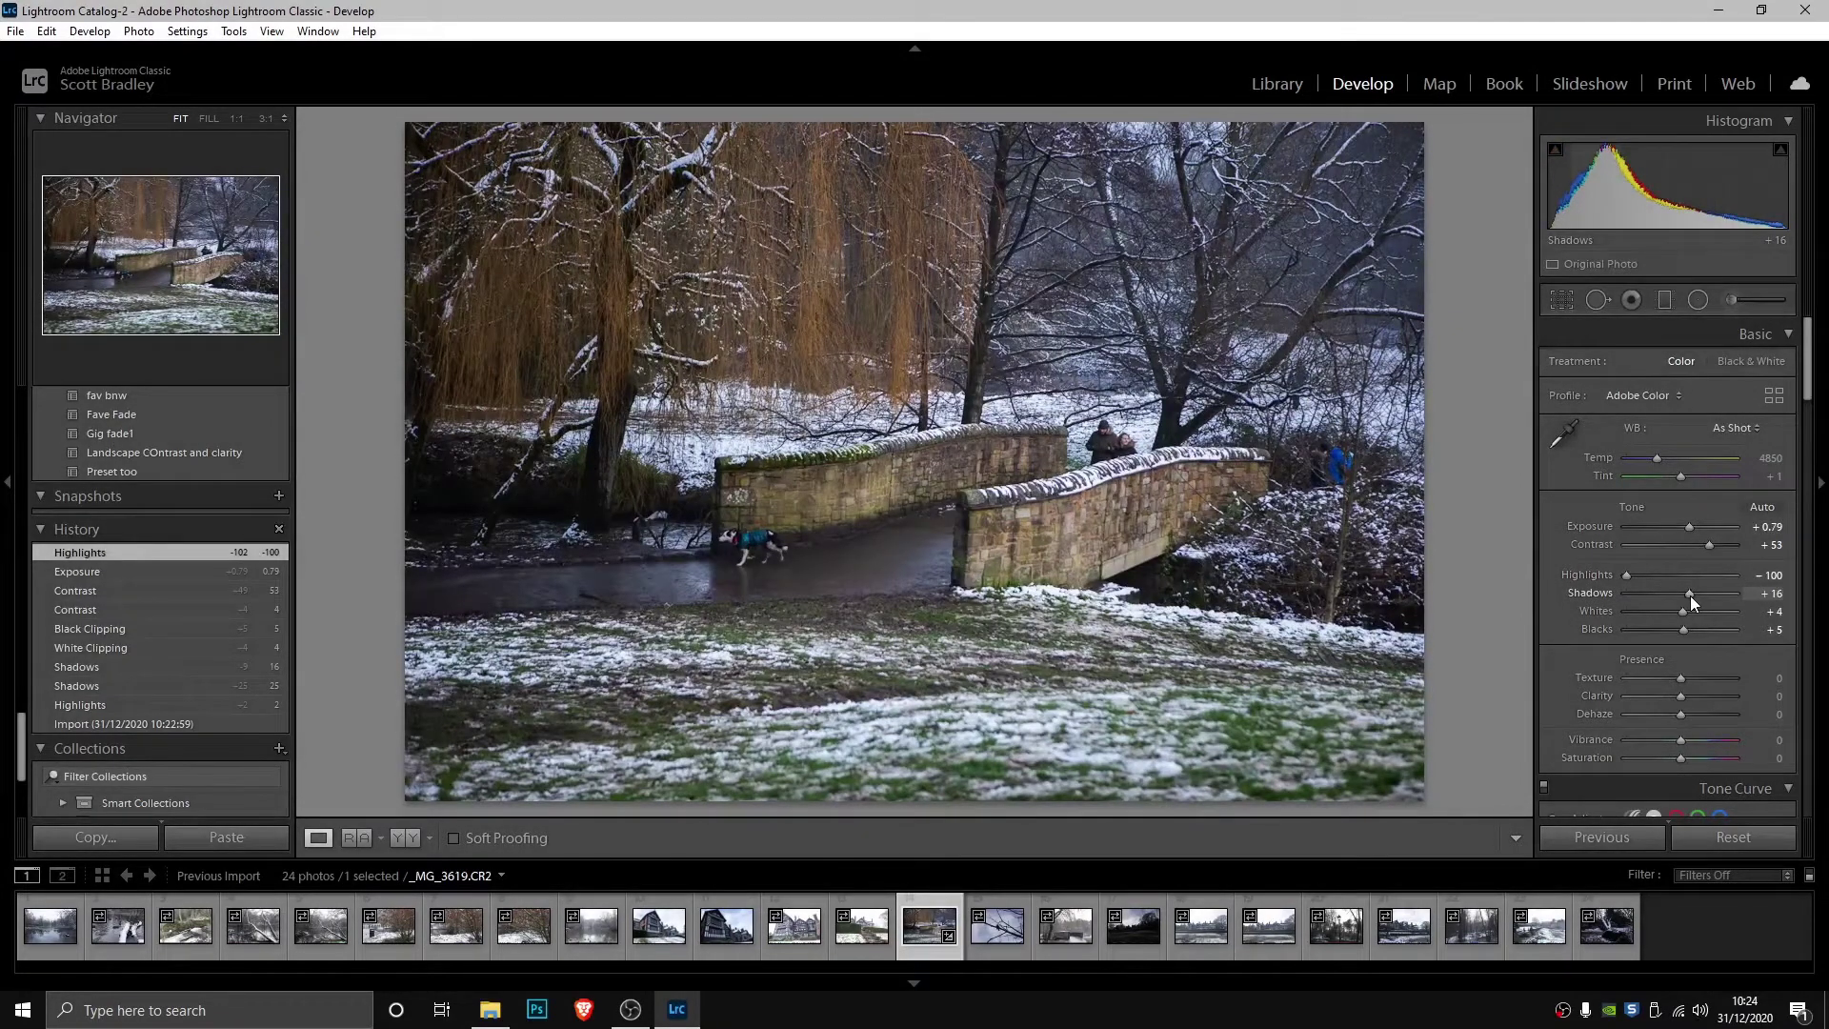
{"action": "left_click_drag", "start_coordinate": [1690, 597], "coordinate": [1781, 618]}
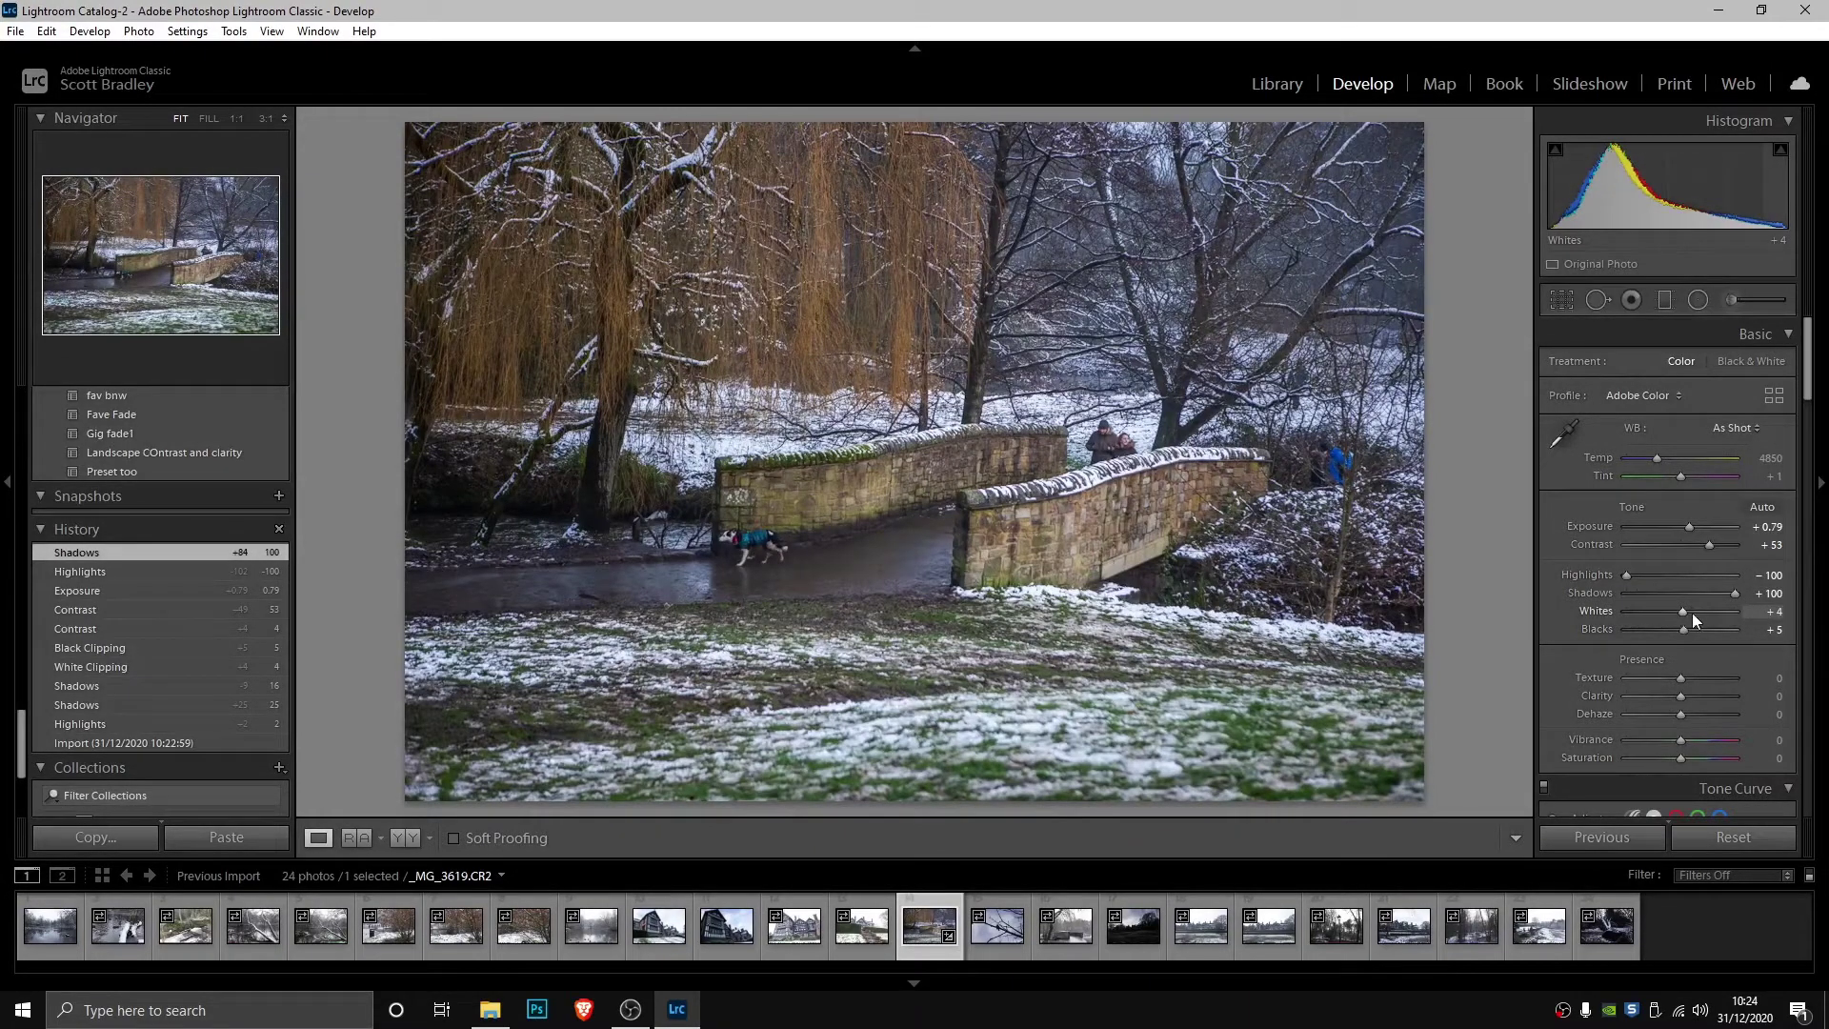
{"action": "left_click", "coordinate": [1764, 612]}
{"action": "left_click", "coordinate": [1770, 630]}
{"action": "type", "text": "0"}
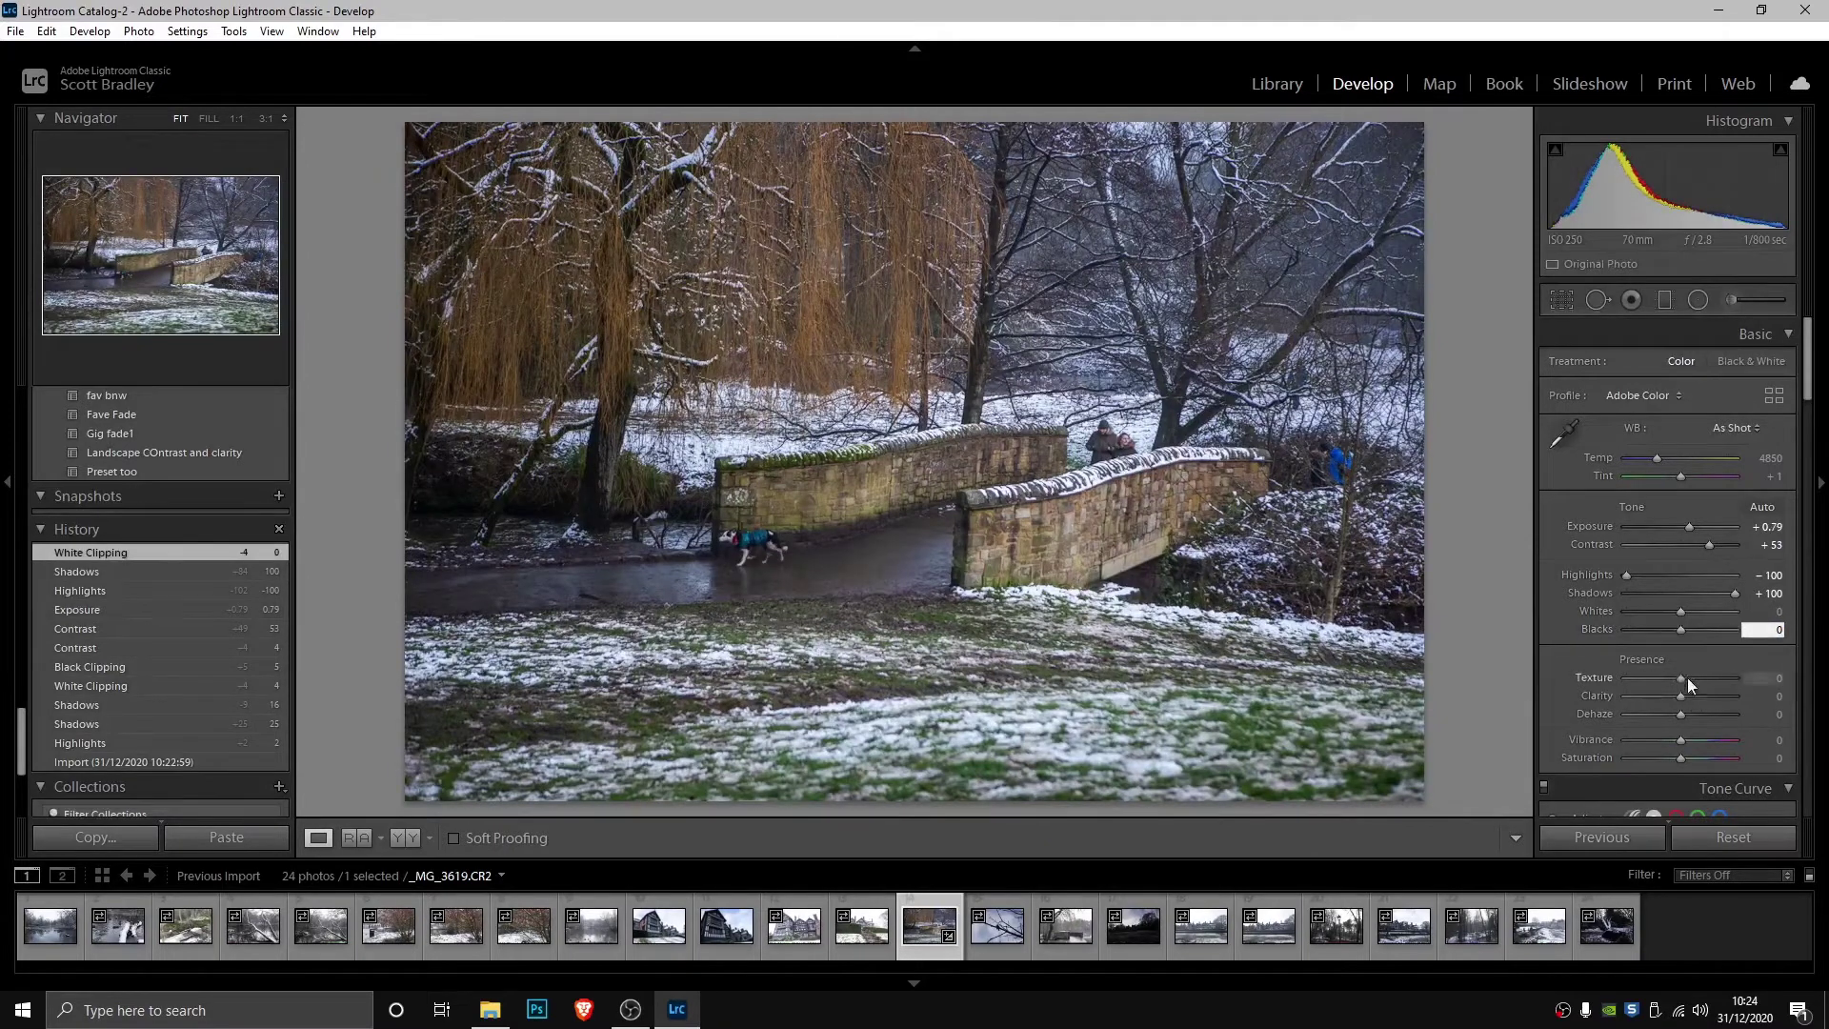
Step: Adjust the photo's presence and colour: Clarity +63, Texture +37, Dehaze +33 and Saturation +23
{"action": "left_click_drag", "start_coordinate": [1681, 699], "coordinate": [1599, 696]}
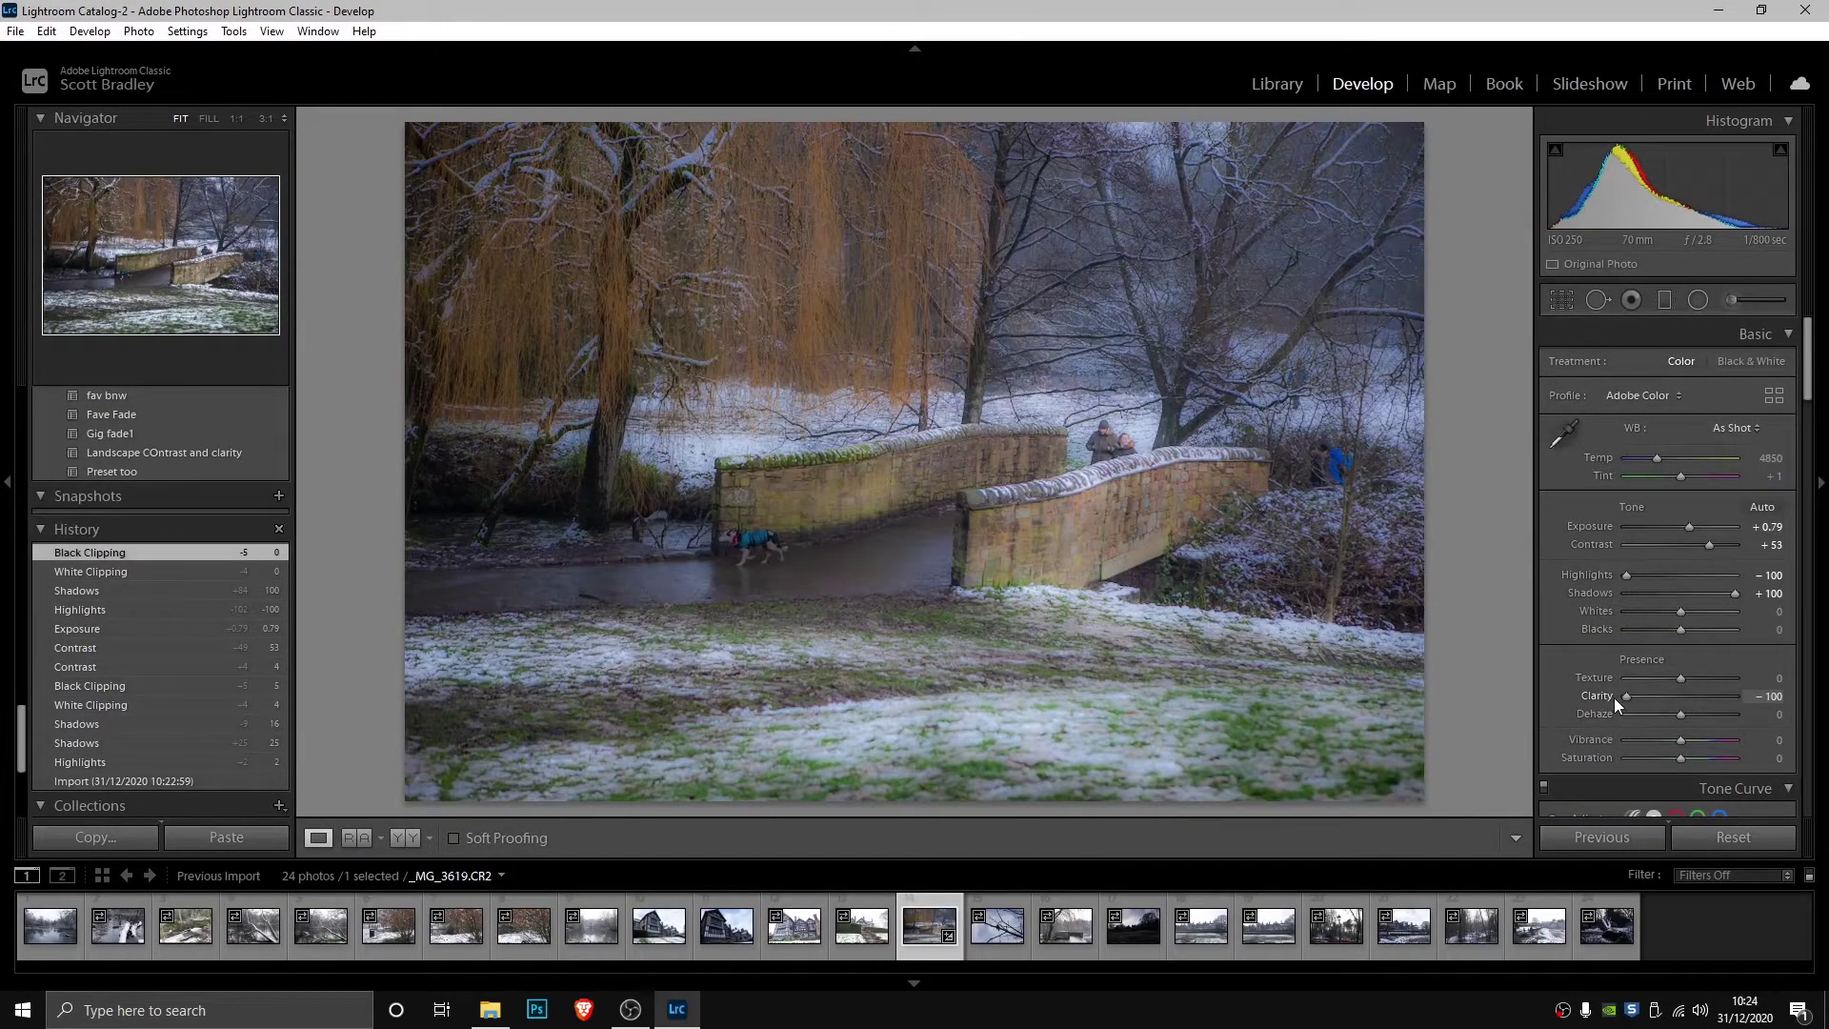
{"action": "left_click_drag", "start_coordinate": [1614, 697], "coordinate": [1717, 675]}
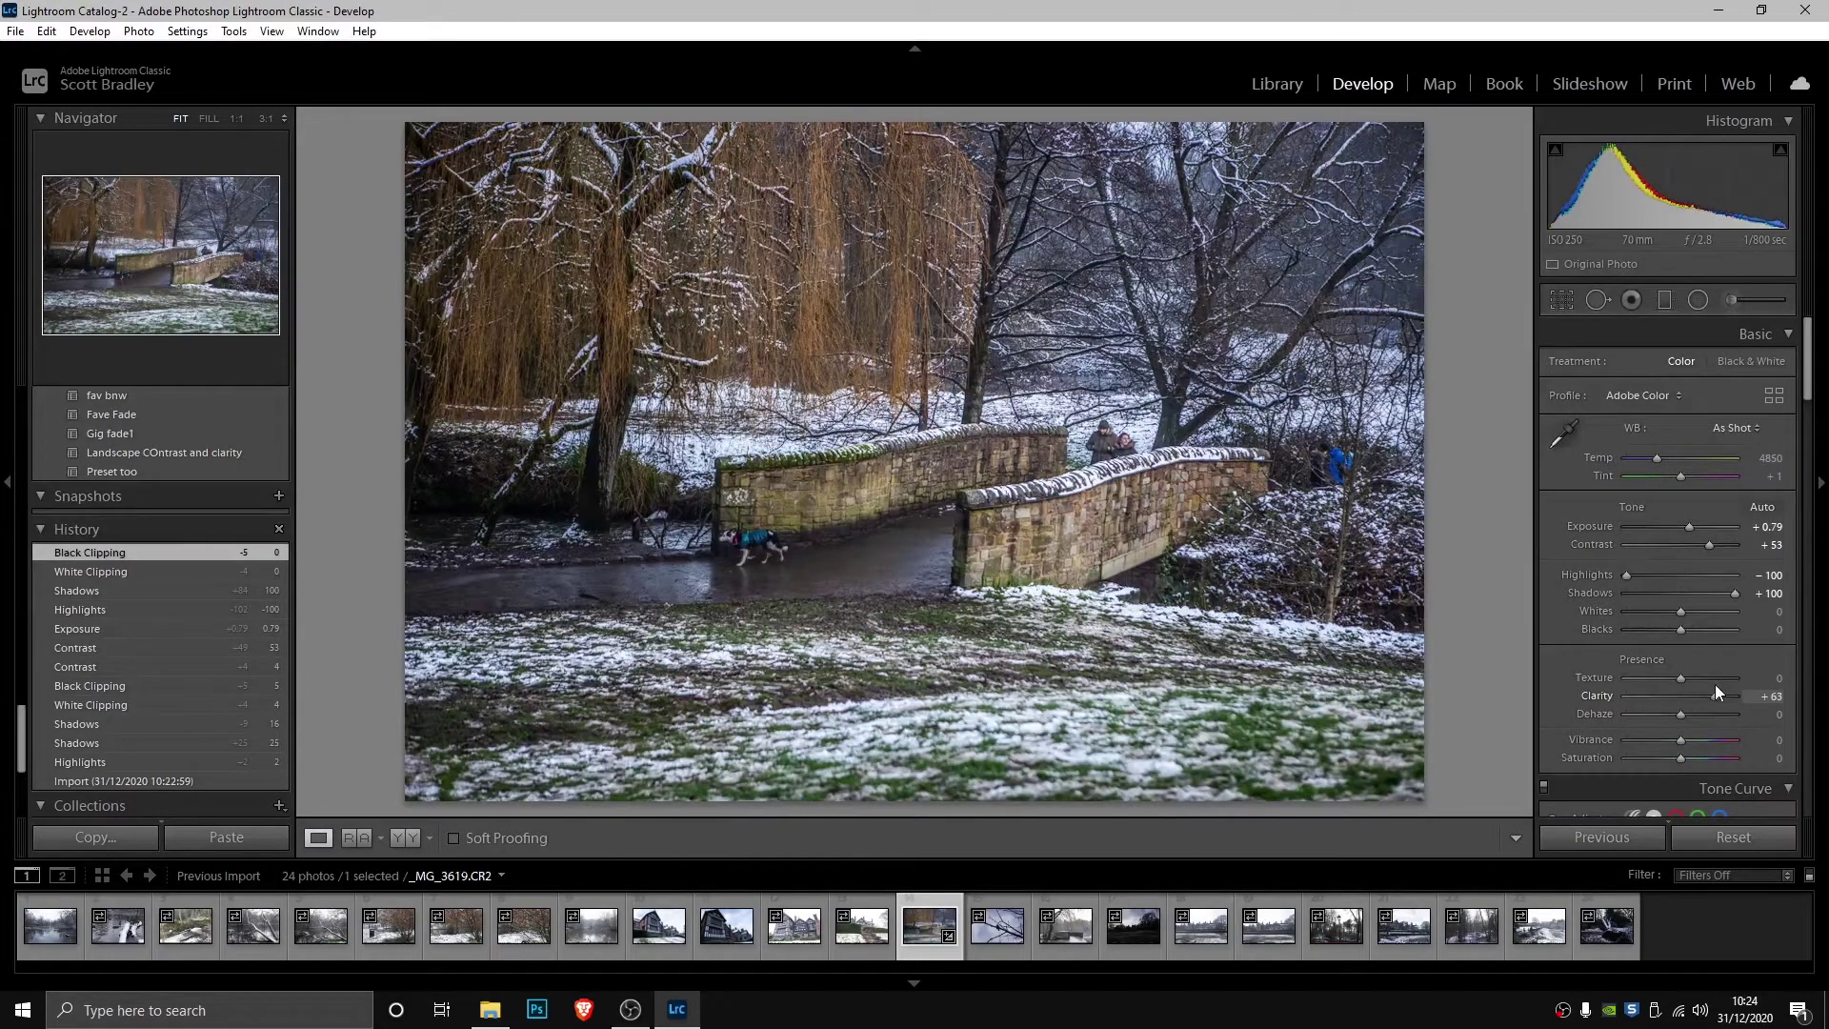
{"action": "left_click_drag", "start_coordinate": [1680, 677], "coordinate": [1795, 693]}
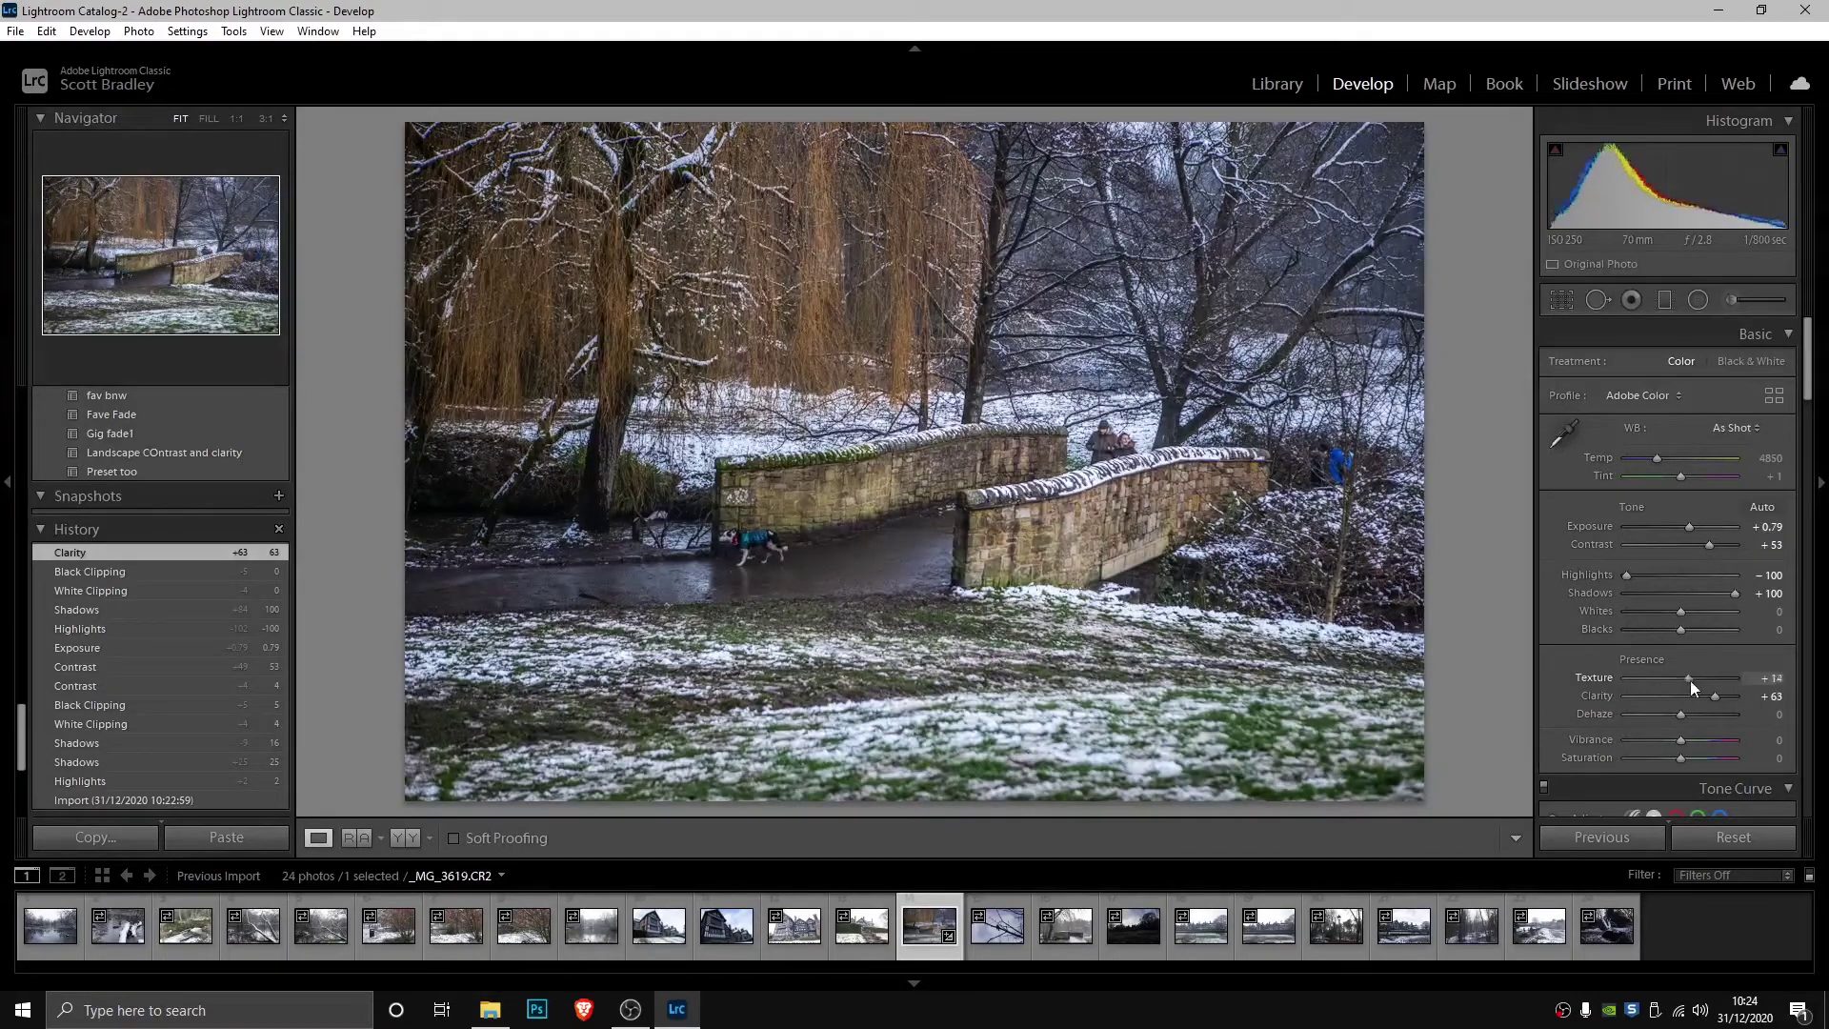
{"action": "left_click_drag", "start_coordinate": [1720, 683], "coordinate": [1702, 716]}
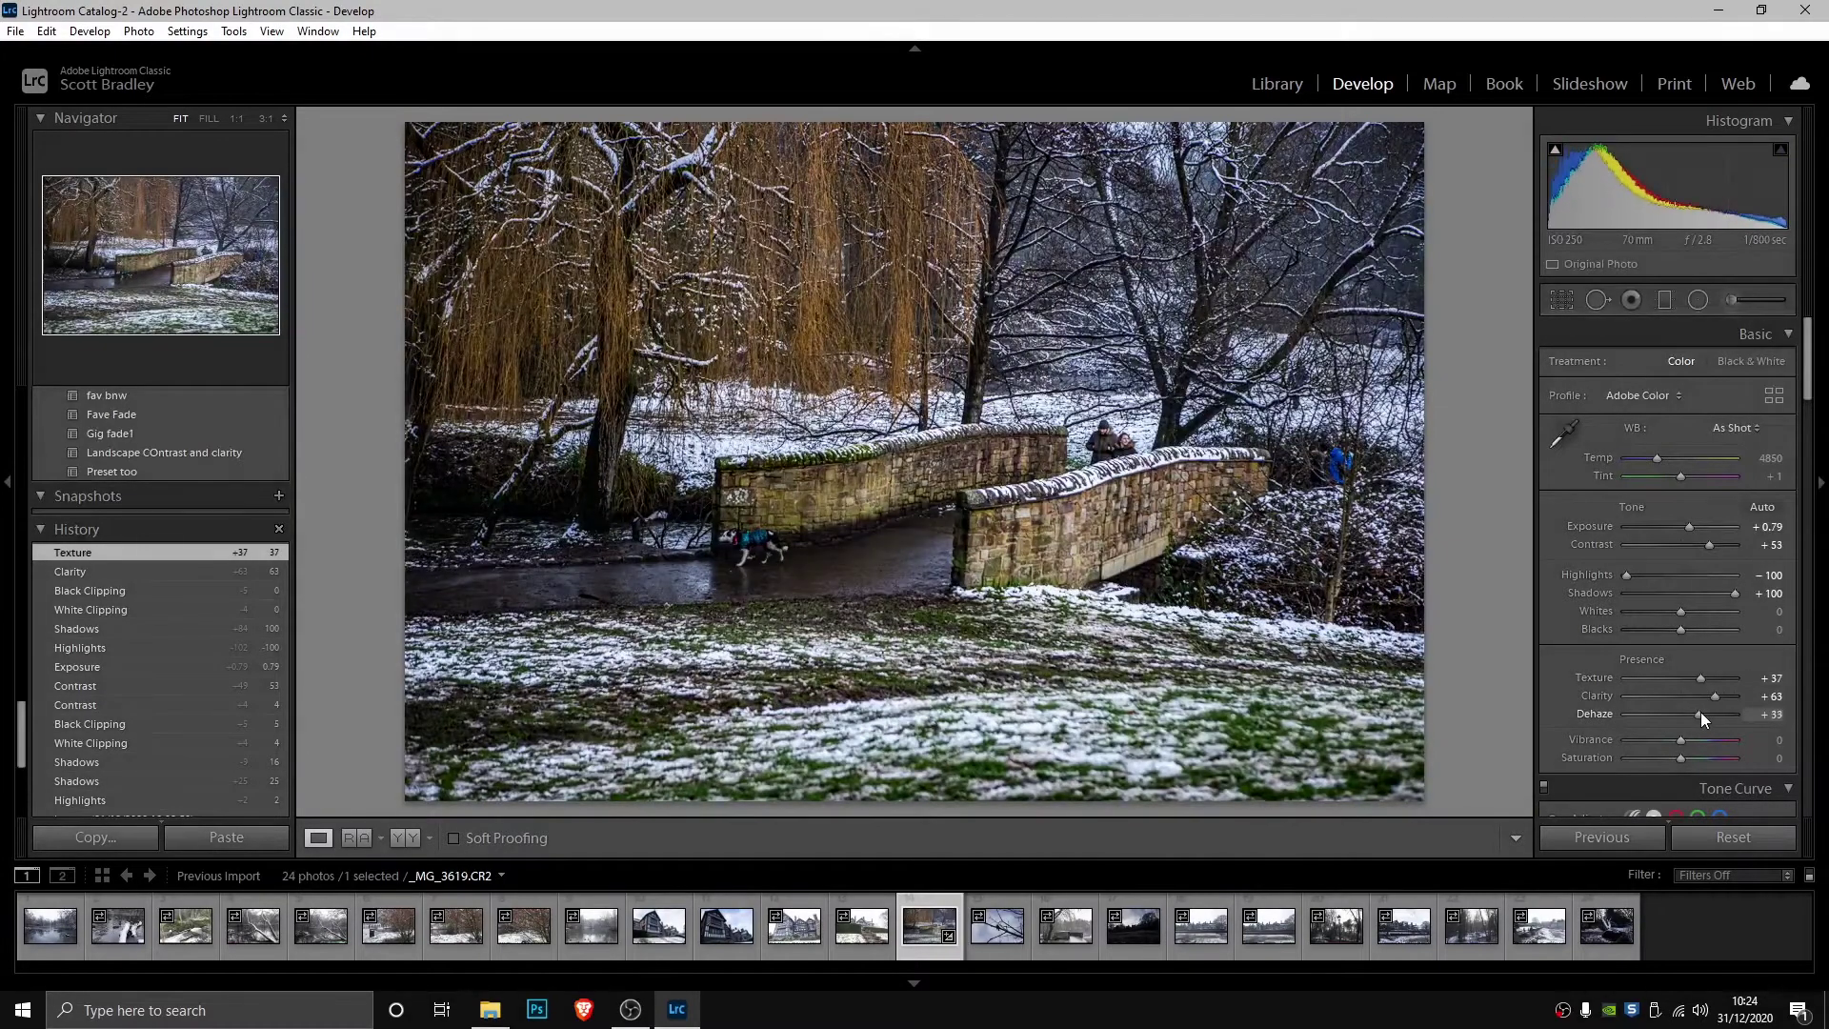
{"action": "left_click_drag", "start_coordinate": [1683, 758], "coordinate": [1696, 755]}
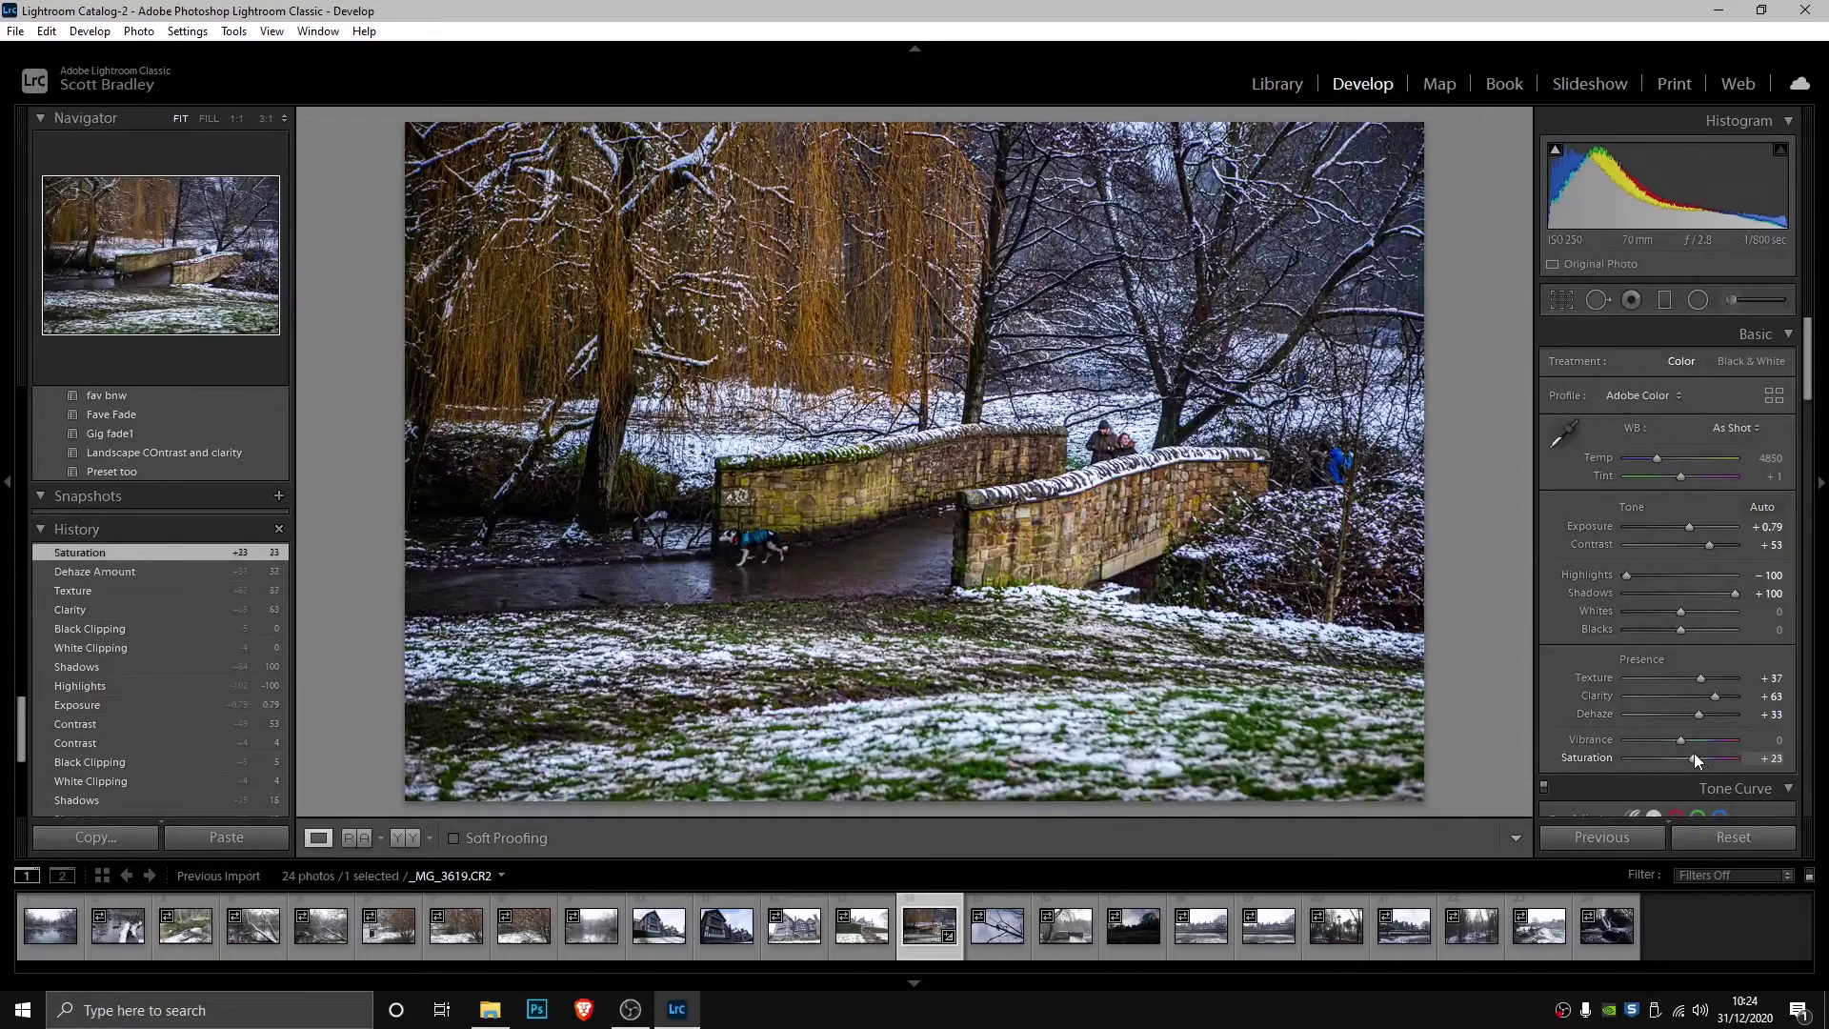
Step: Start Crop & Straighten on the bridge photo, try a slightly tighter freeform crop and restore the full frame
{"action": "scroll", "coordinate": [1538, 553], "scroll_direction": "down", "scroll_amount": 5}
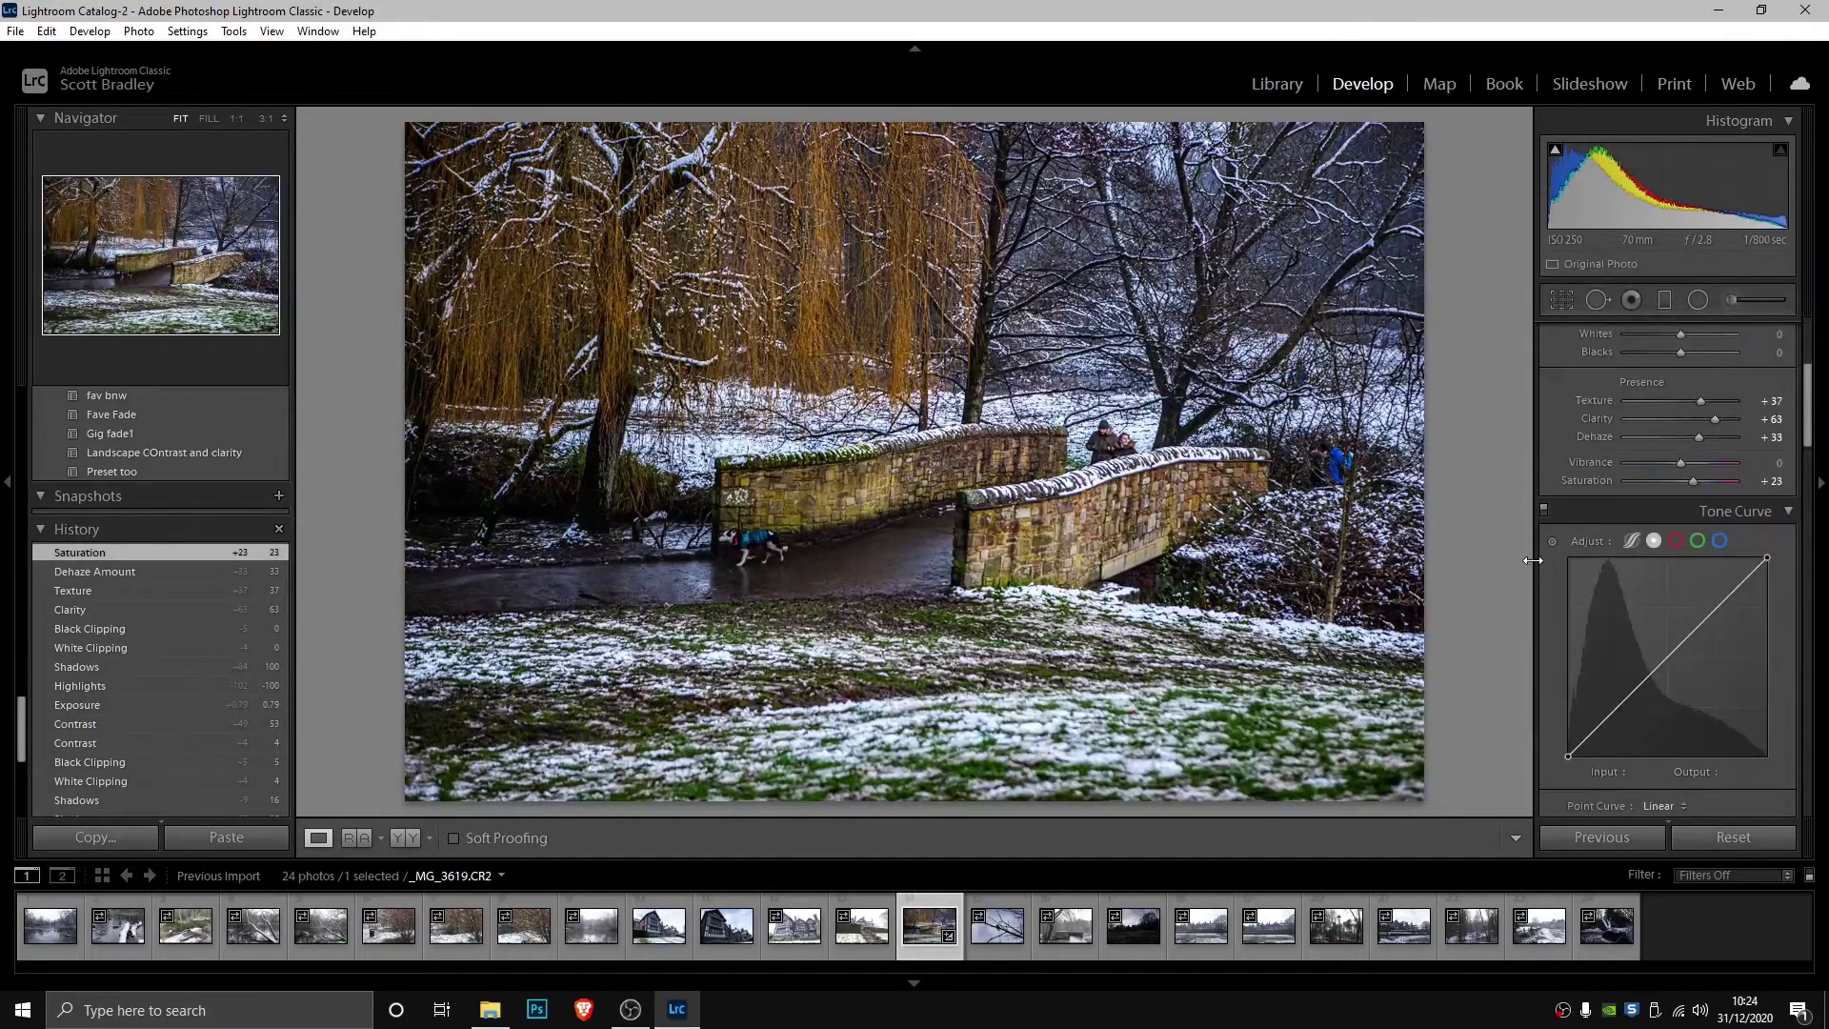
{"action": "scroll", "coordinate": [1563, 383], "scroll_direction": "up", "scroll_amount": 5}
{"action": "left_click", "coordinate": [1559, 300]}
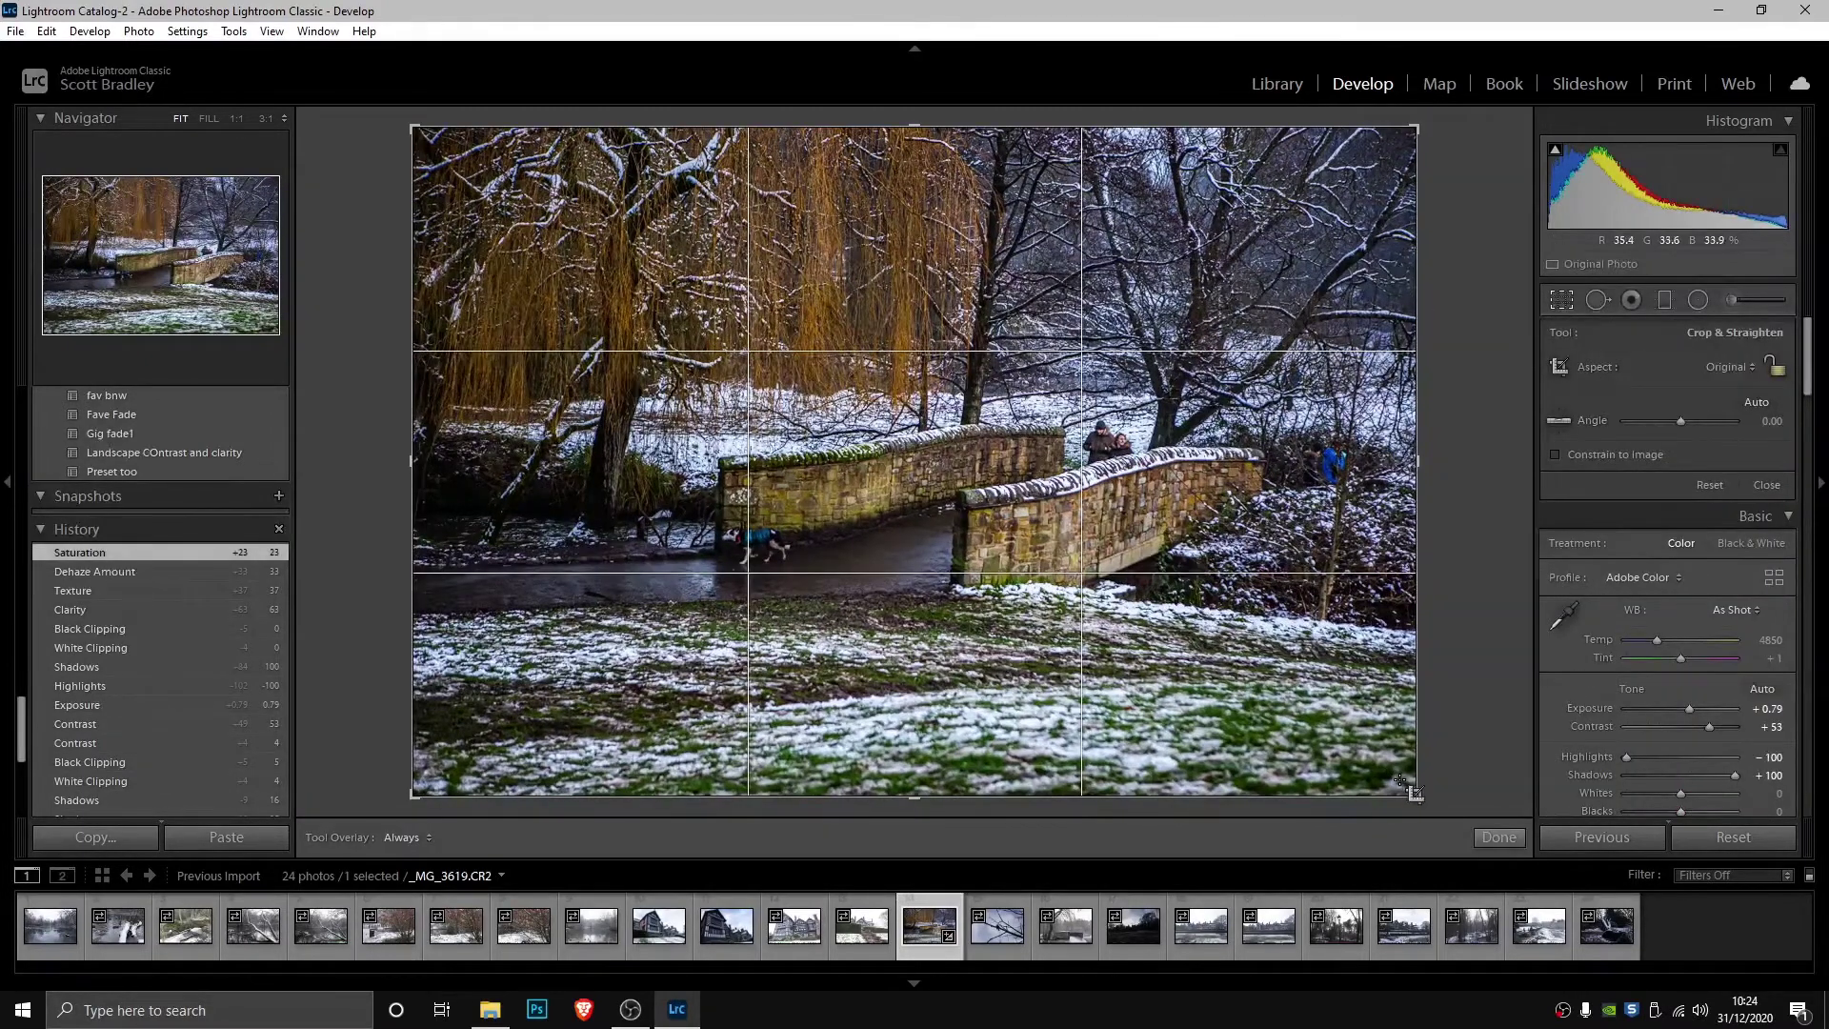
{"action": "left_click_drag", "start_coordinate": [1405, 786], "coordinate": [1375, 766]}
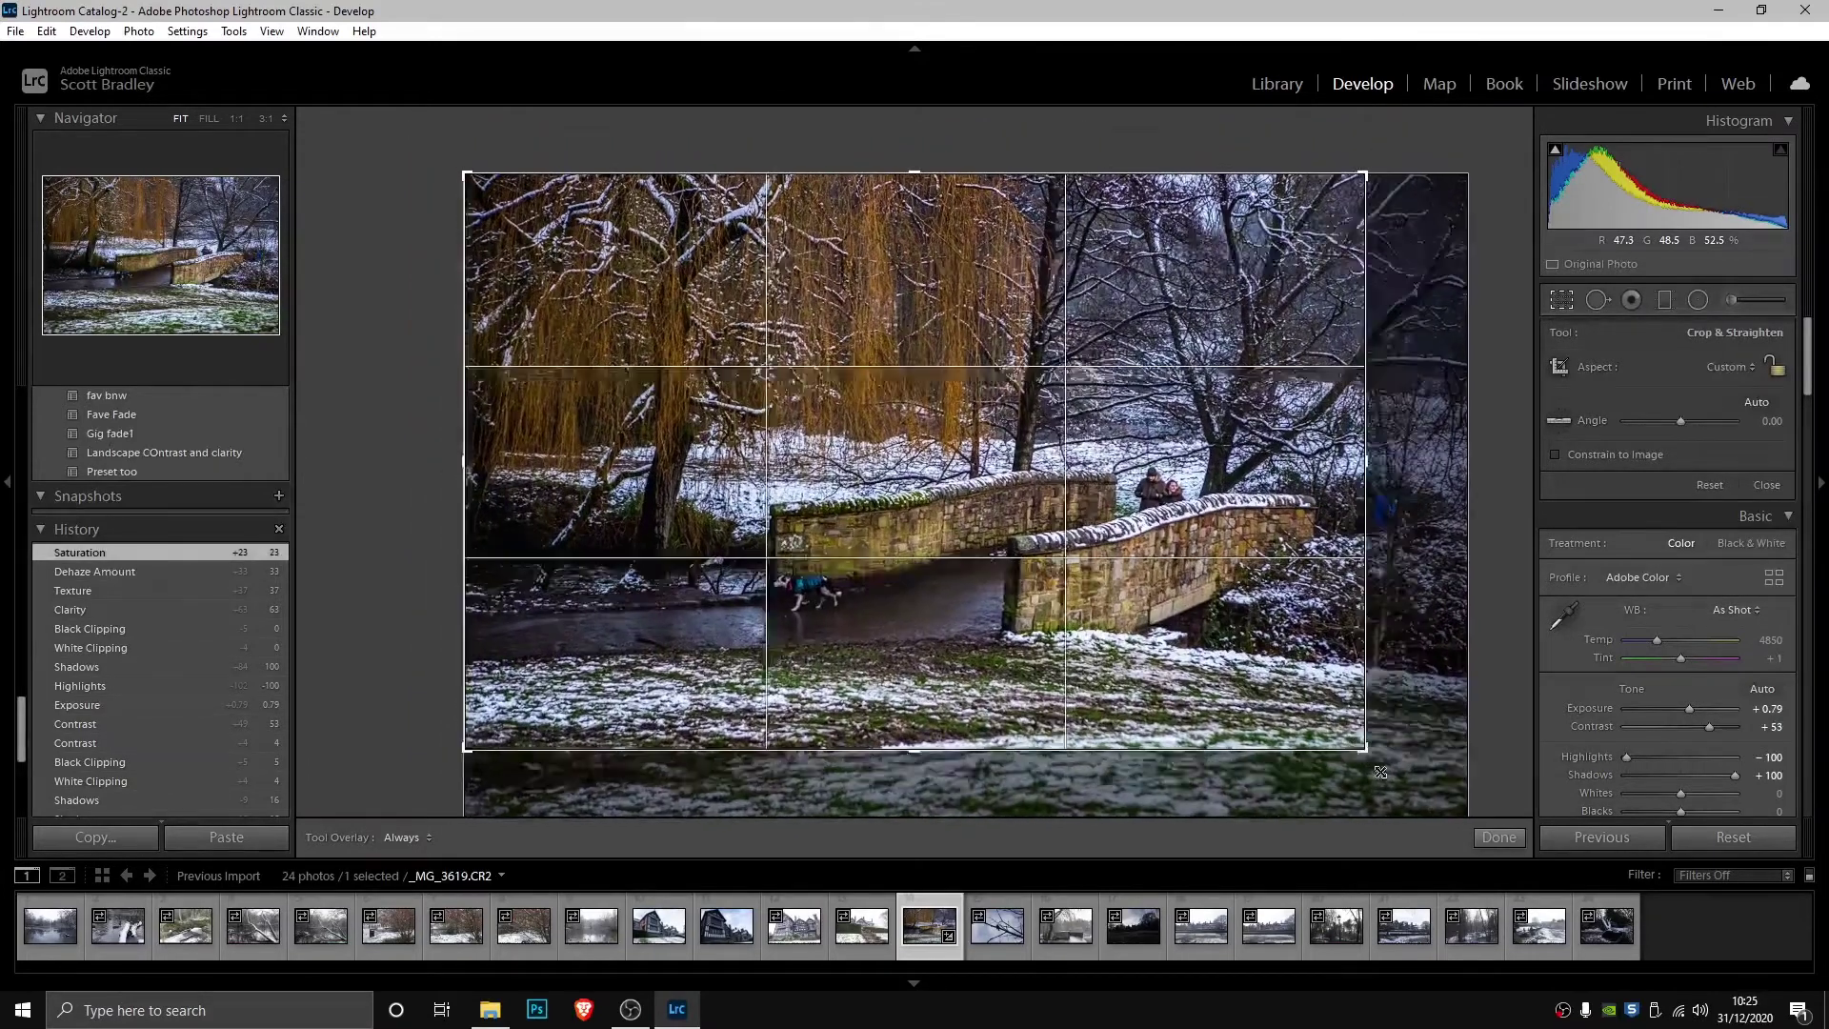
{"action": "left_click_drag", "start_coordinate": [1376, 768], "coordinate": [1435, 803]}
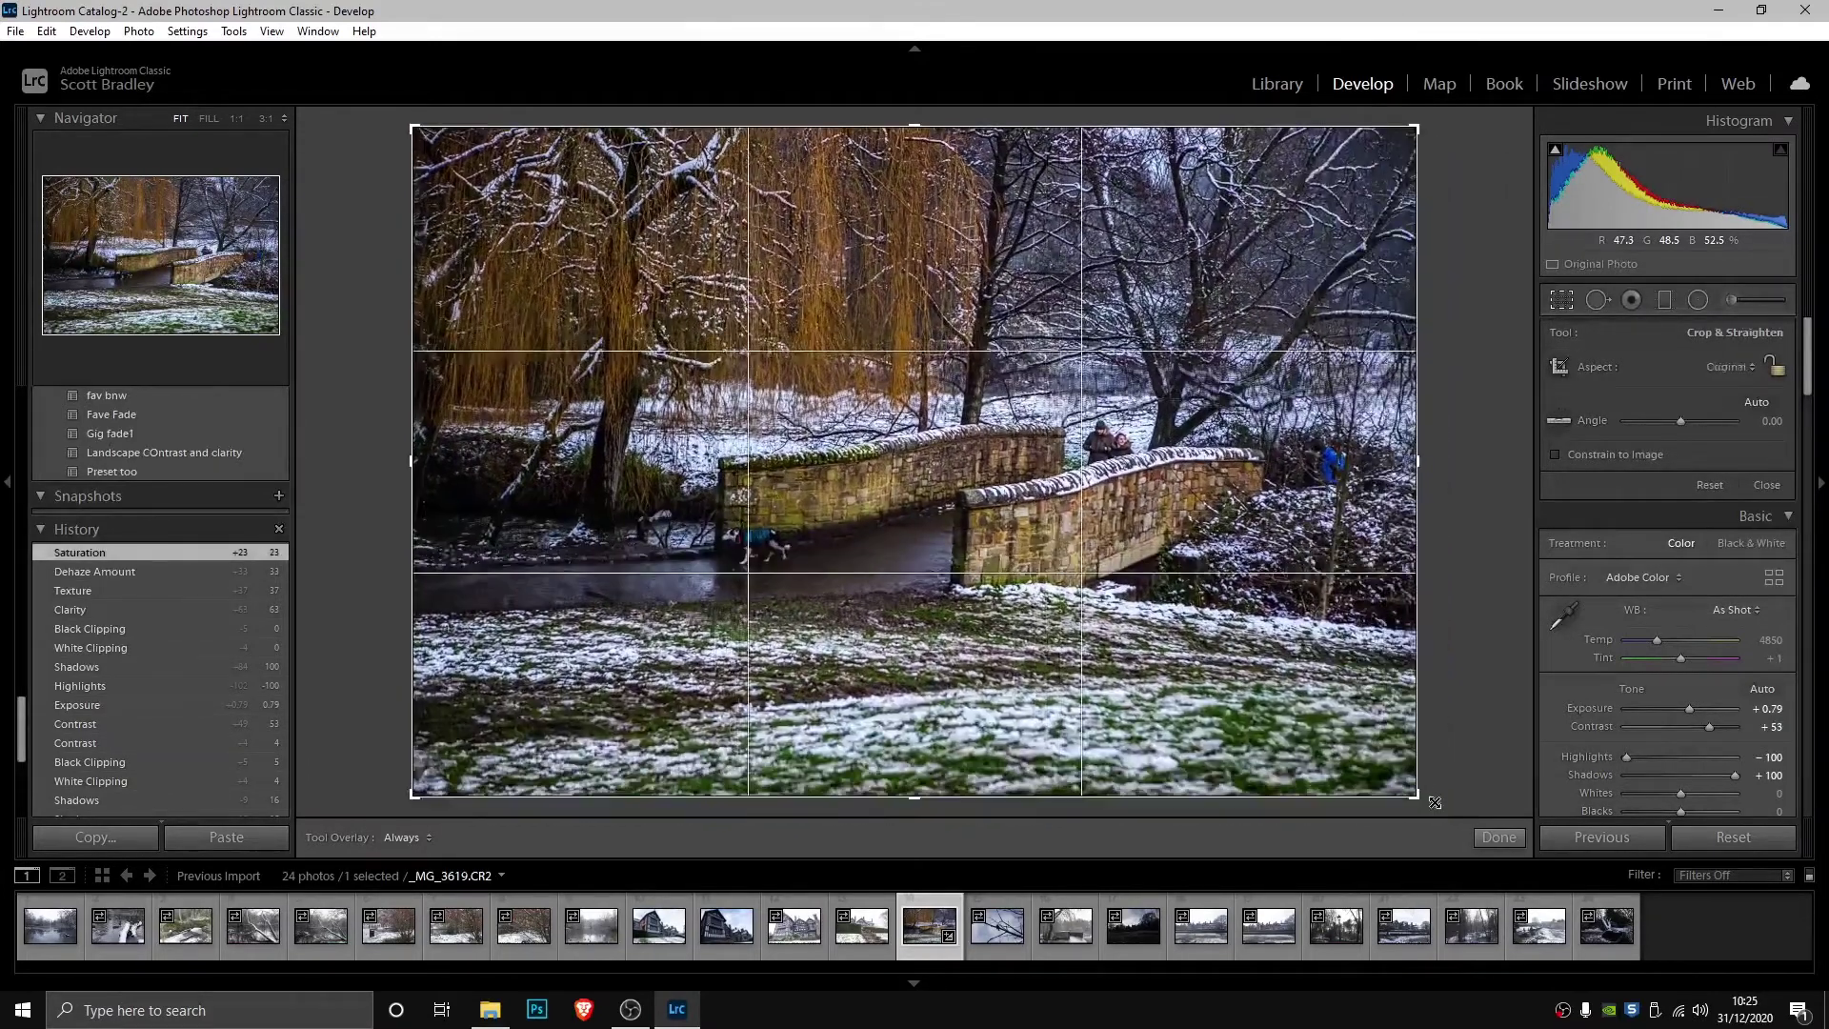
Step: Lock the crop to the Original aspect ratio, try a small crop around the photo's upper-left branches, and reset the crop
{"action": "left_click", "coordinate": [1776, 372]}
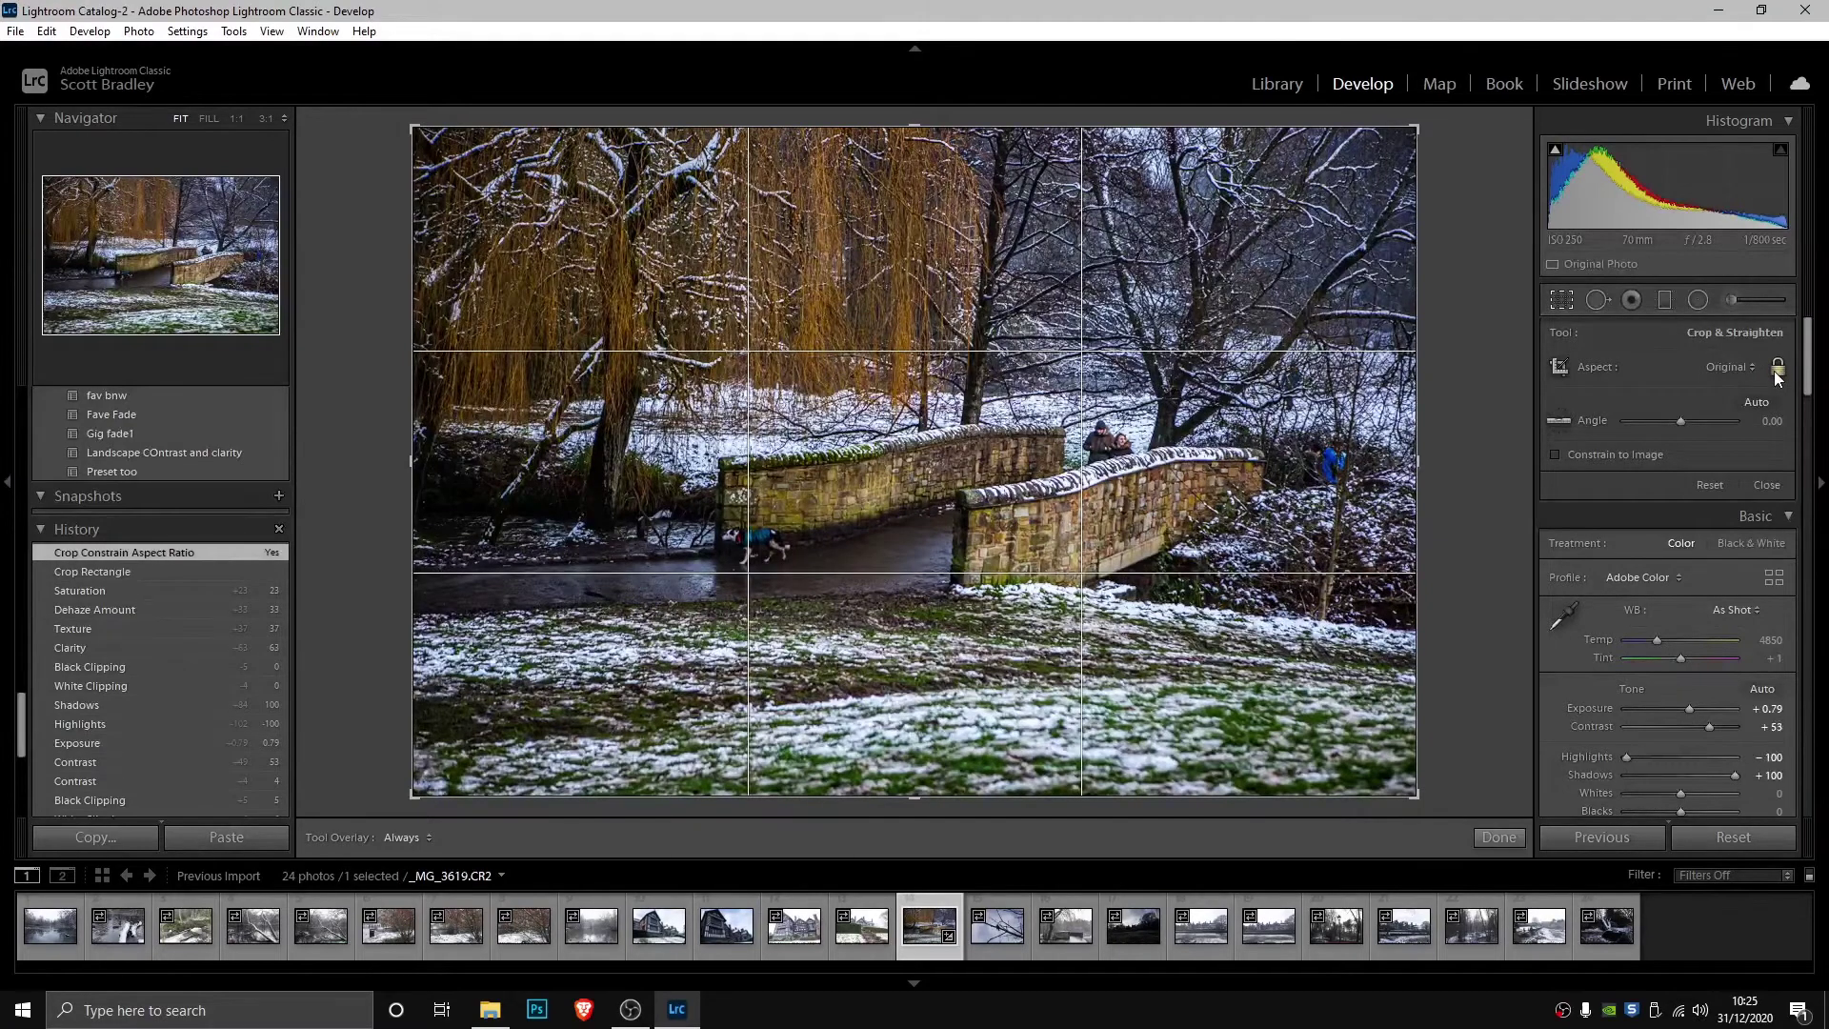
{"action": "left_click", "coordinate": [1776, 373]}
{"action": "left_click", "coordinate": [1776, 373]}
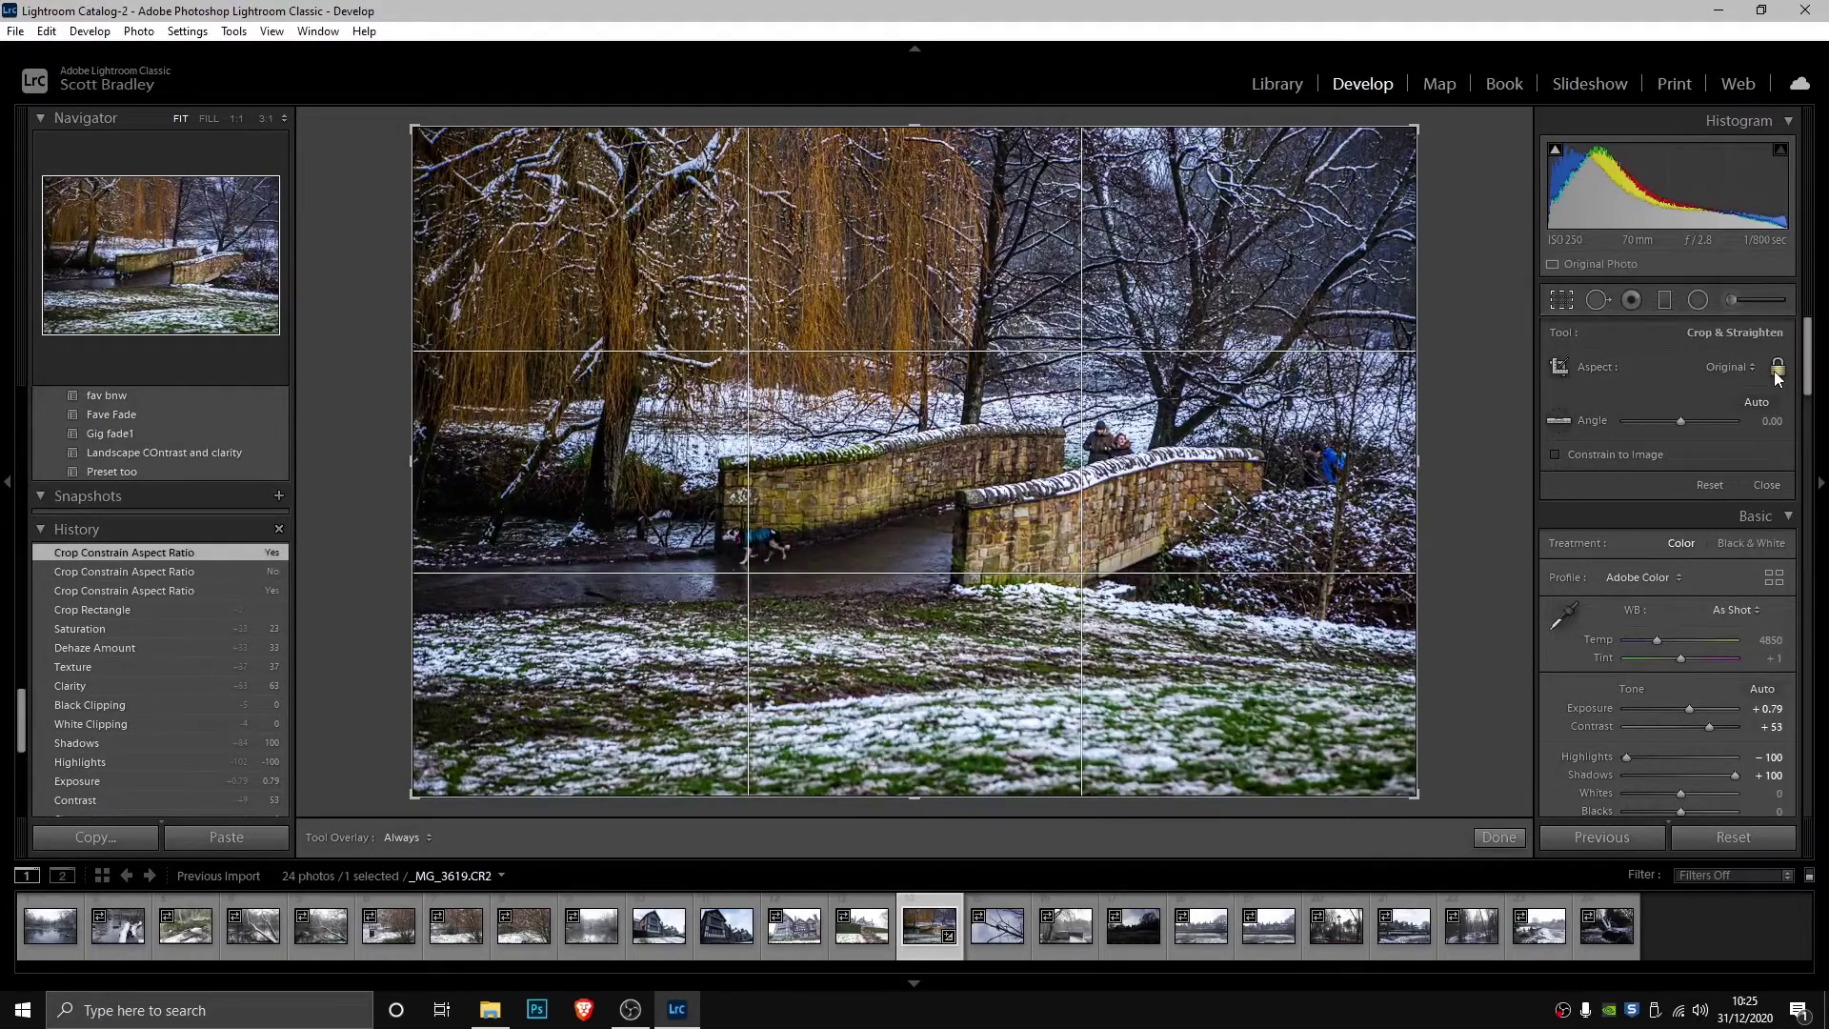
{"action": "left_click_drag", "start_coordinate": [1412, 799], "coordinate": [784, 373]}
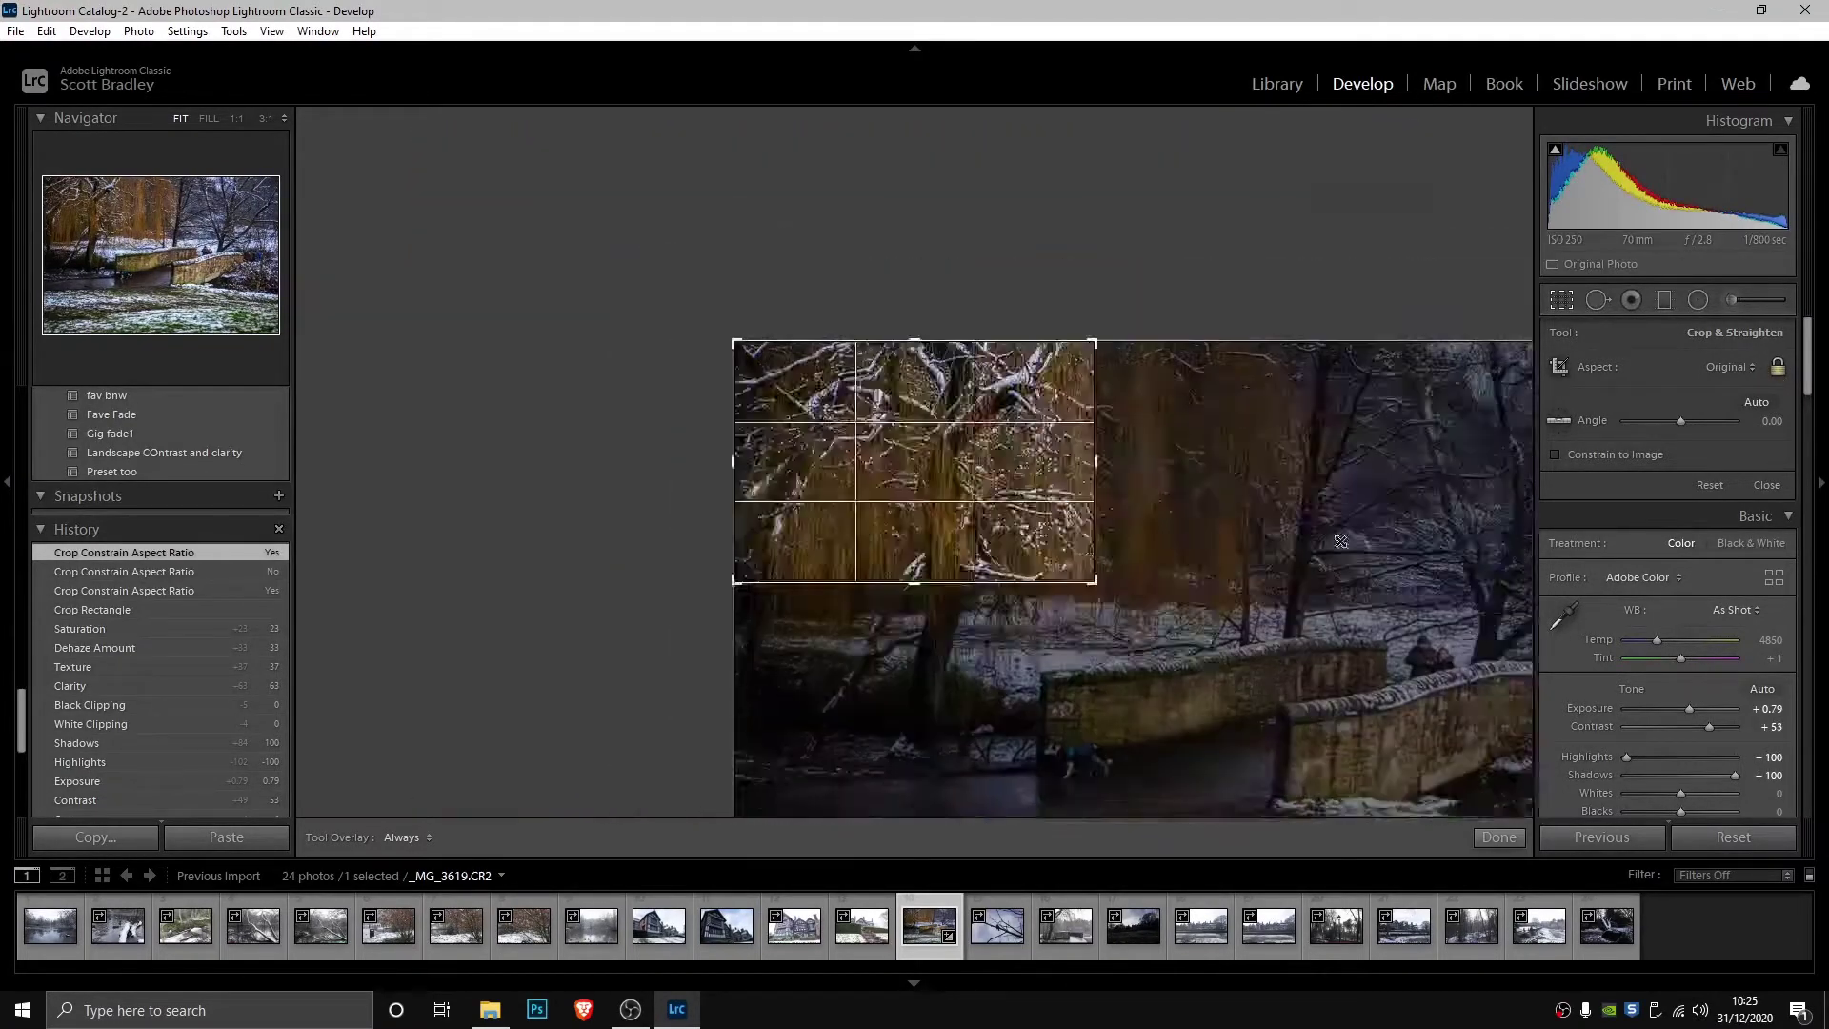
{"action": "left_click_drag", "start_coordinate": [1100, 584], "coordinate": [1225, 583]}
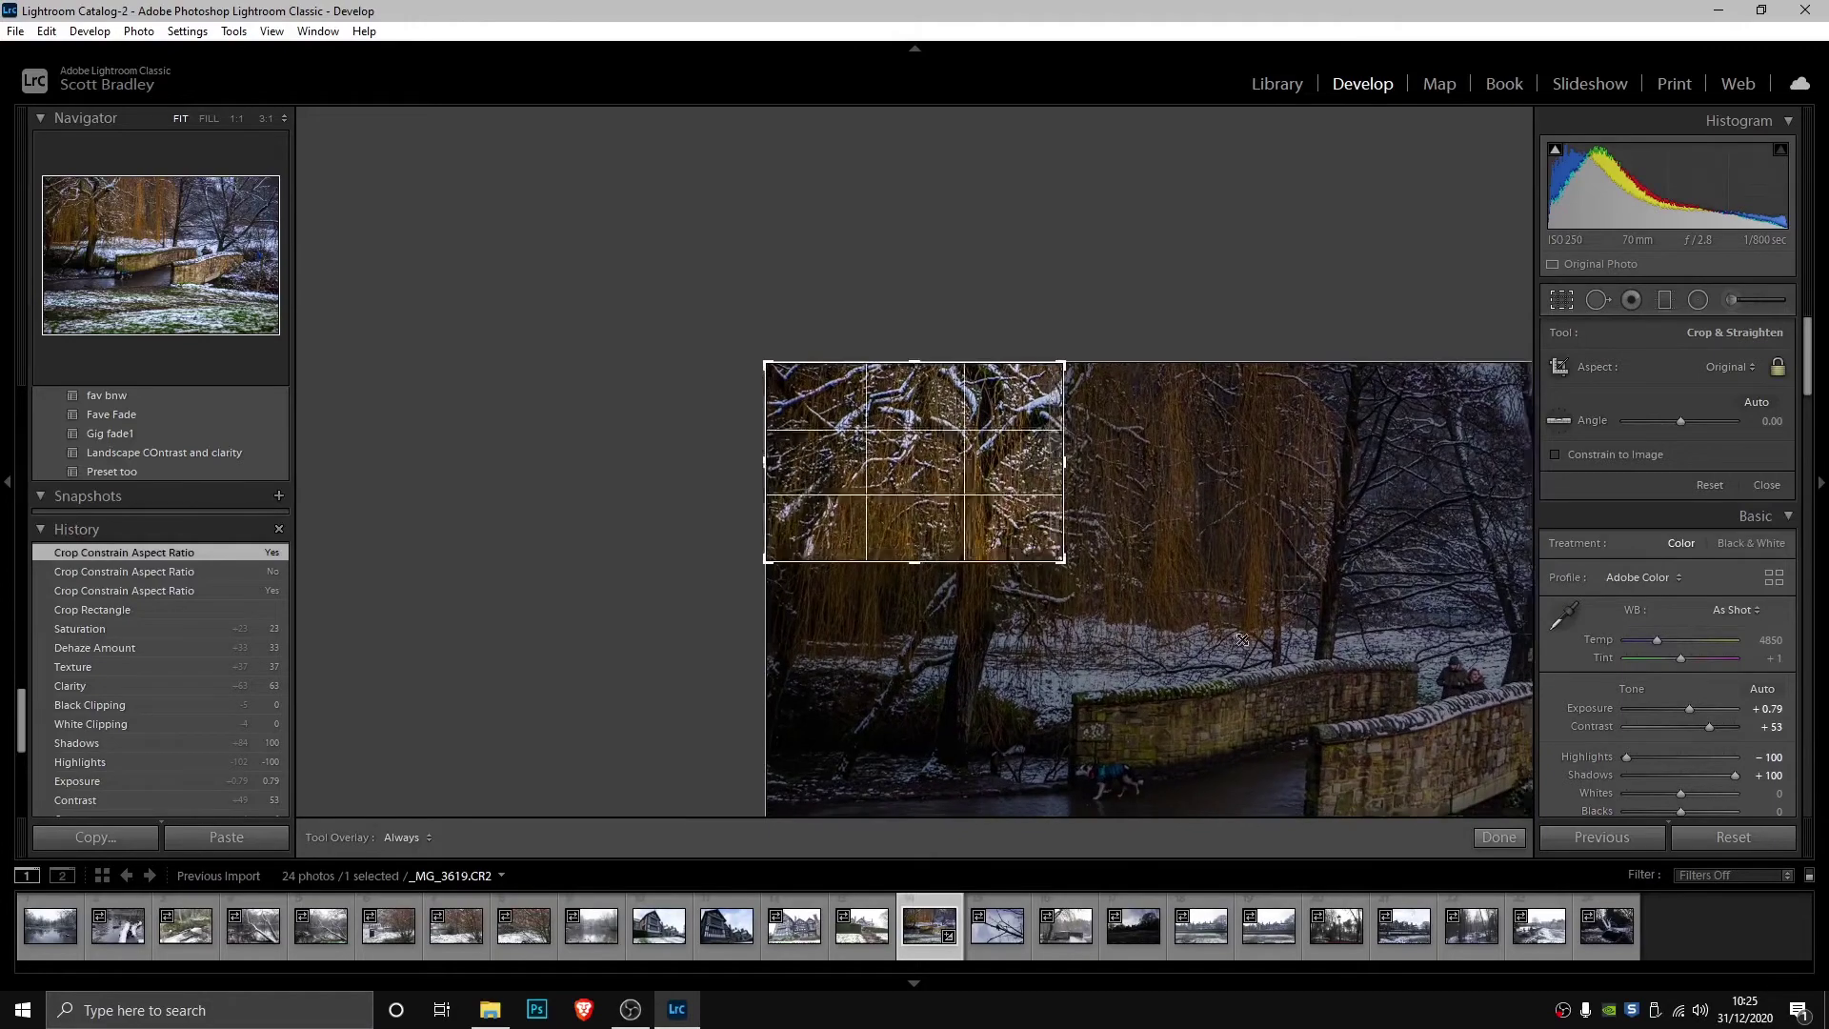
{"action": "left_click", "coordinate": [1709, 485]}
Step: Unlock the crop's aspect ratio, try another freeform crop and reset it to the full frame
{"action": "left_click", "coordinate": [1780, 369]}
{"action": "left_click_drag", "start_coordinate": [1415, 799], "coordinate": [1261, 407]}
{"action": "key", "text": "ctrl+alt+r"}
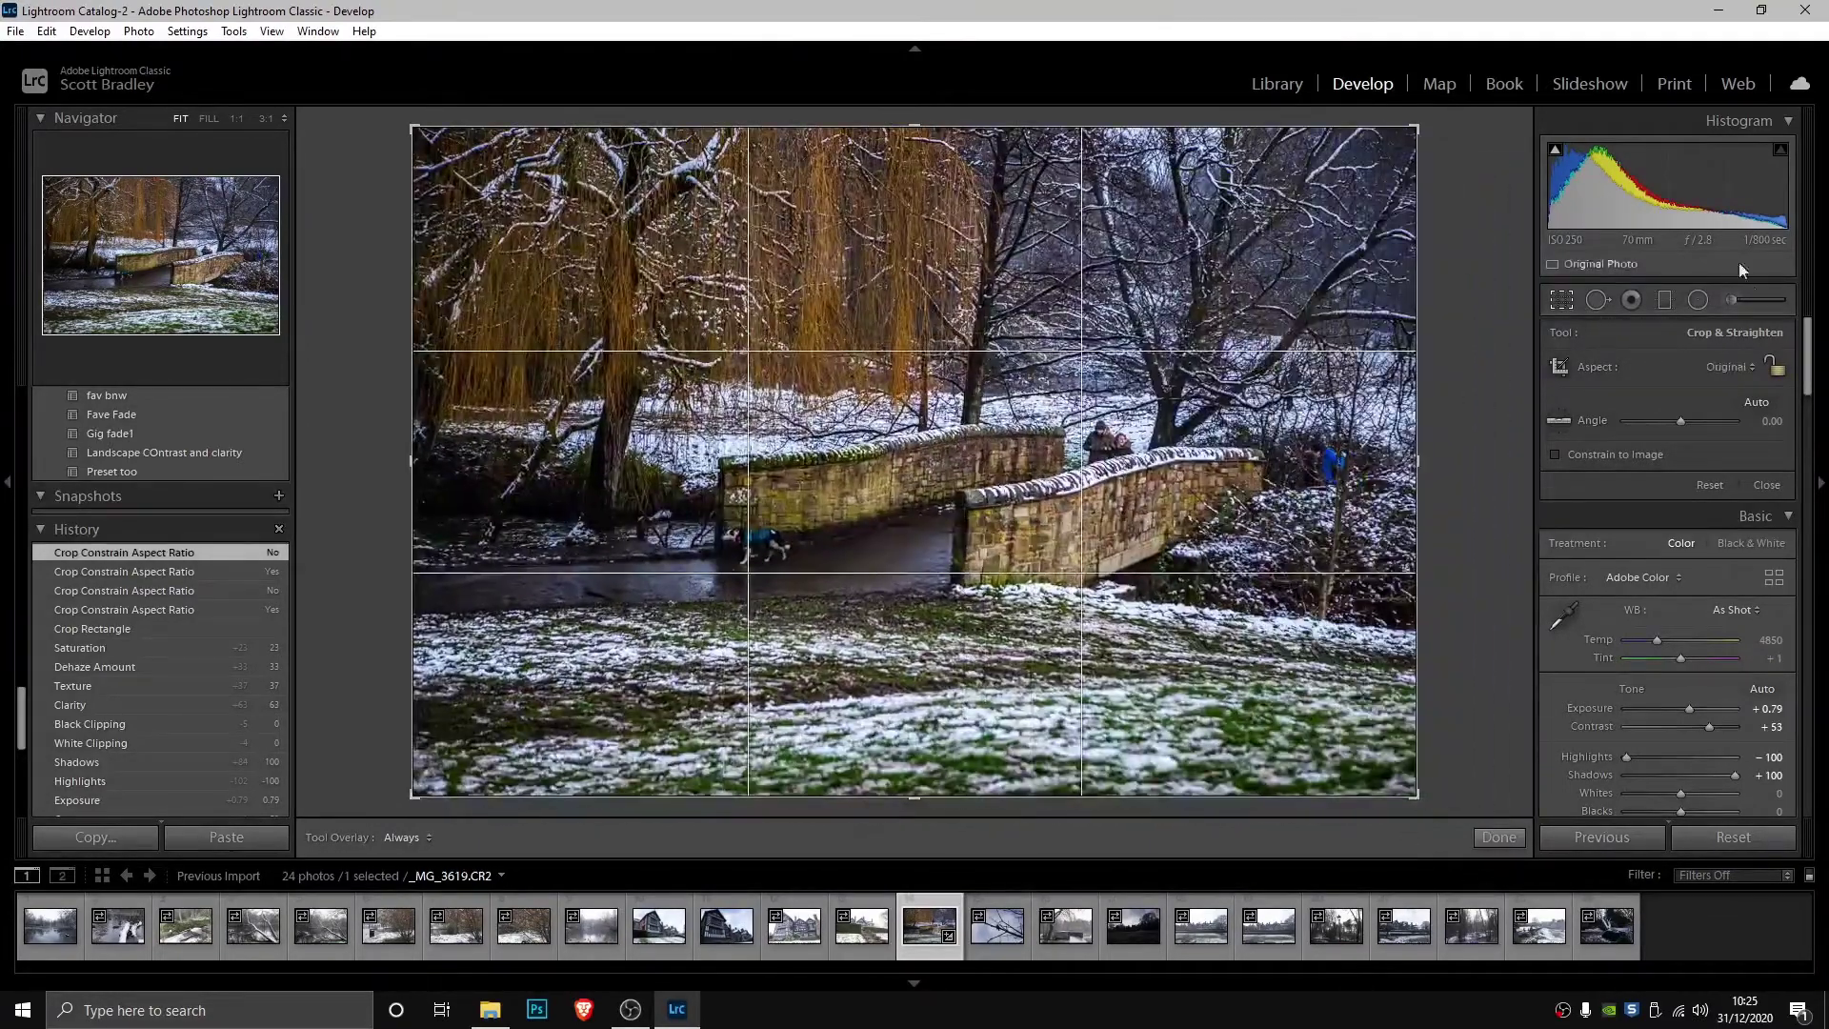
Step: Crop the bridge photo slightly tighter with the Original aspect ratio locked, trimming its right and bottom edges, and apply the crop
{"action": "left_click", "coordinate": [1776, 367]}
{"action": "left_click_drag", "start_coordinate": [1414, 792], "coordinate": [1363, 746]}
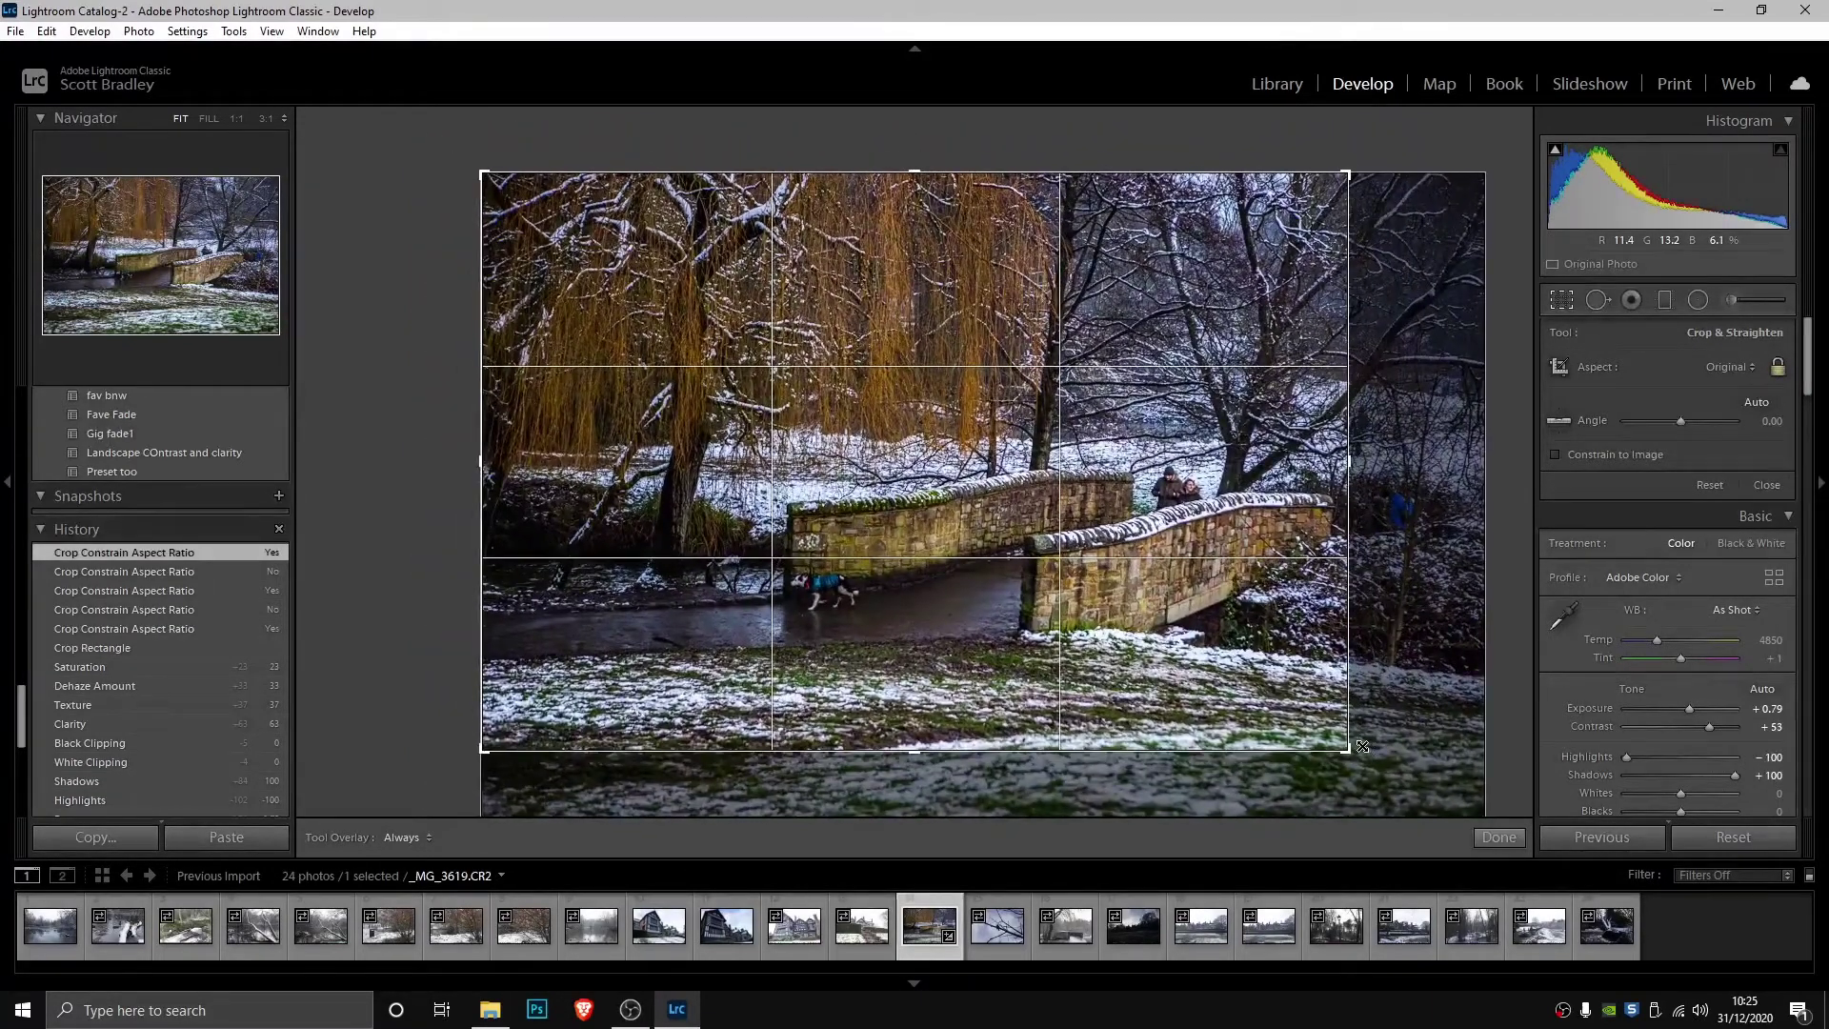
{"action": "key", "text": "Return"}
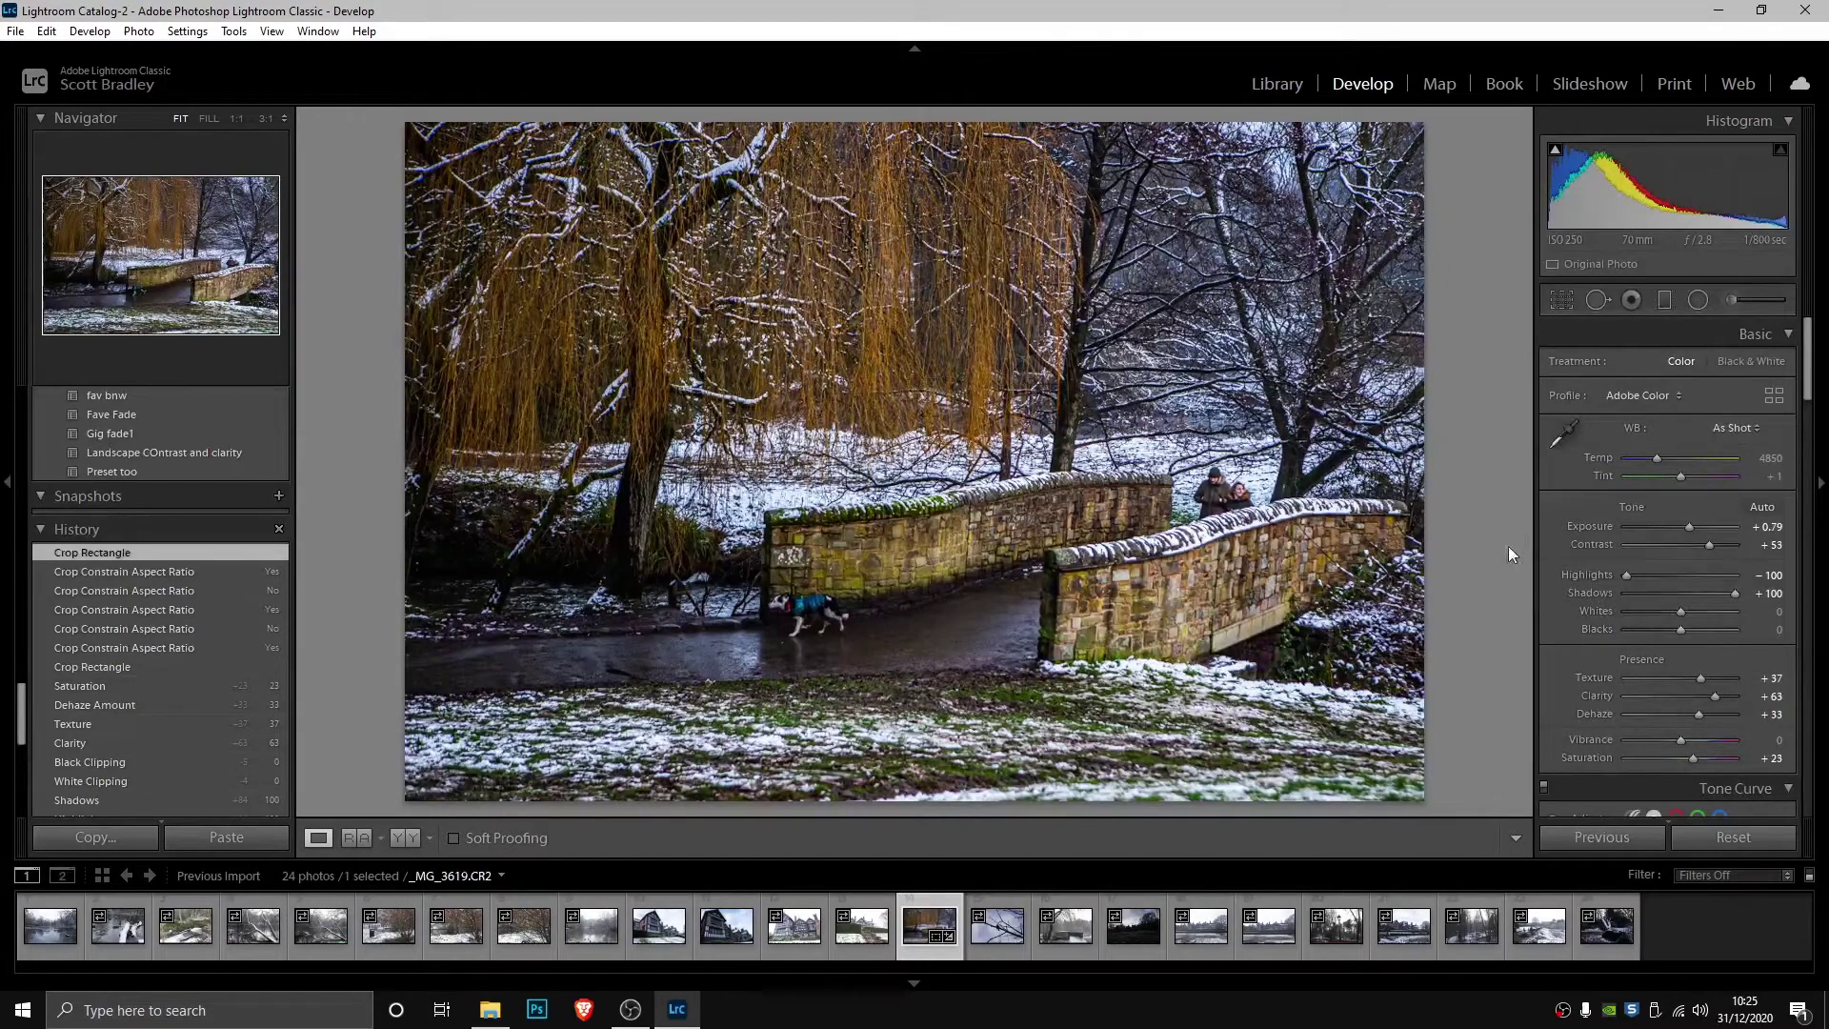
Step: Try the Black & White treatment on the bridge photo and return it to Color
{"action": "left_click", "coordinate": [1679, 397]}
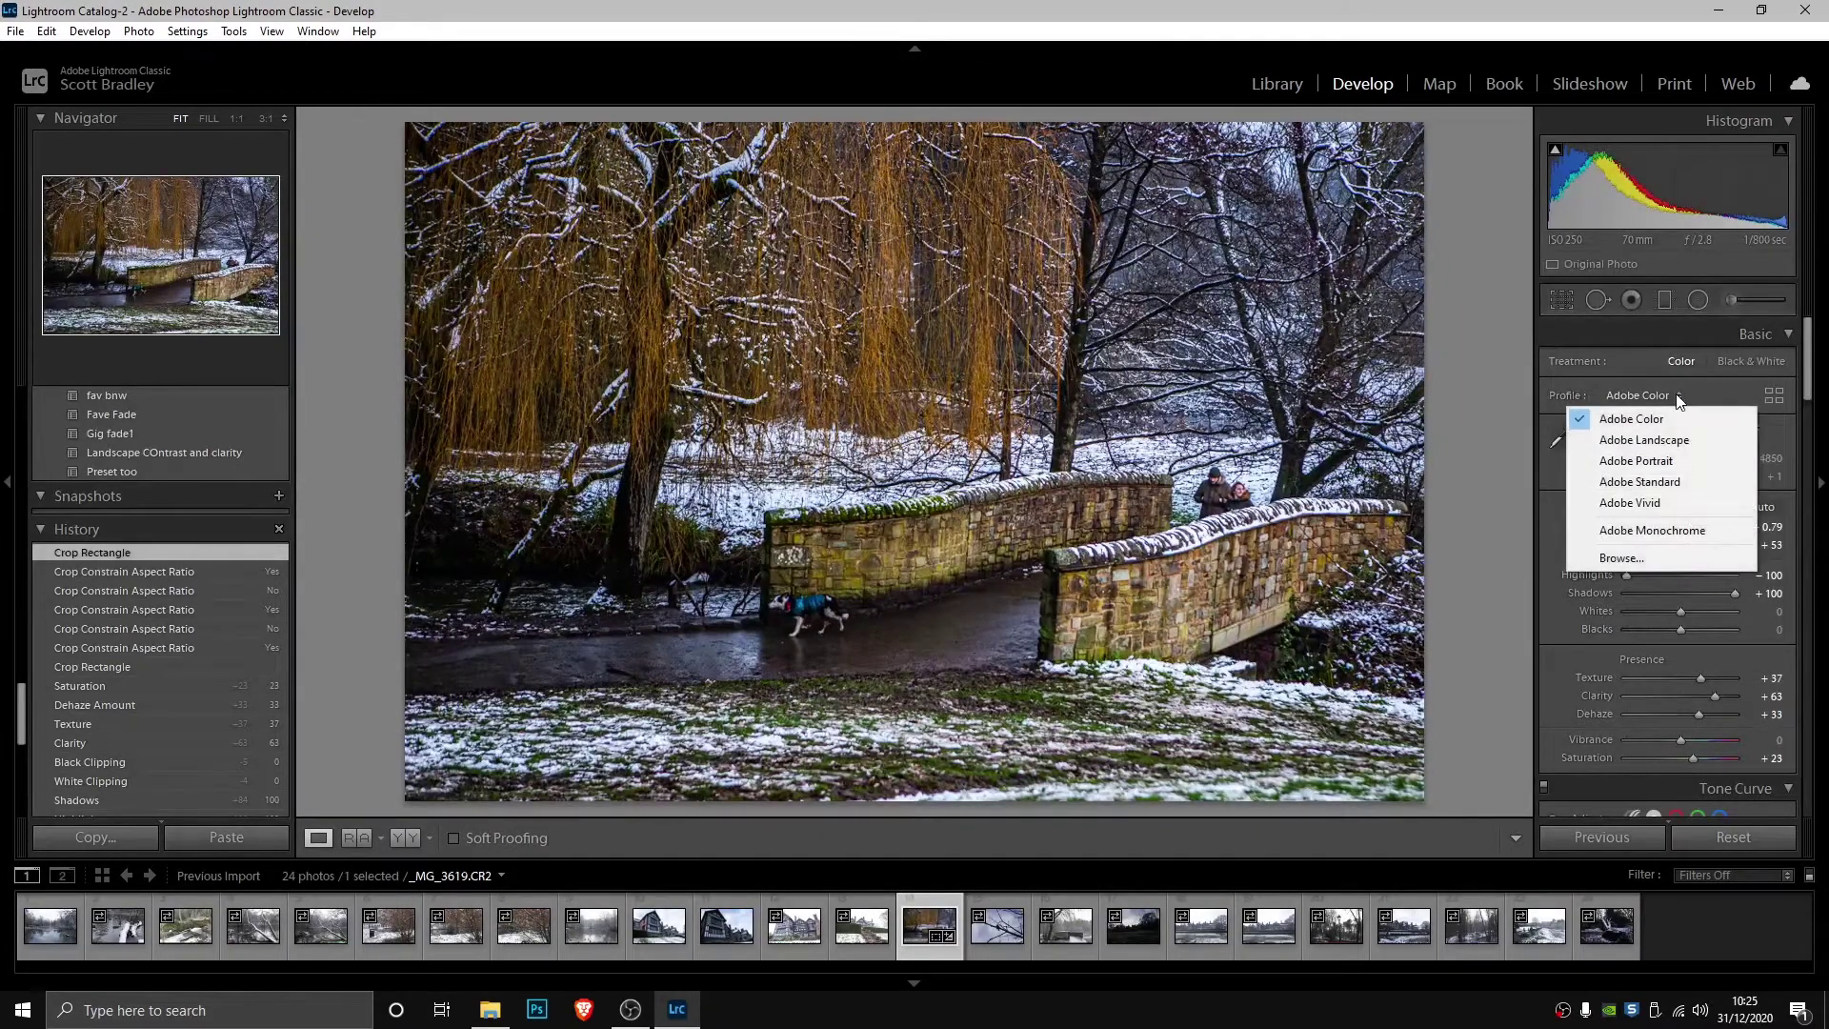
{"action": "left_click", "coordinate": [1722, 360]}
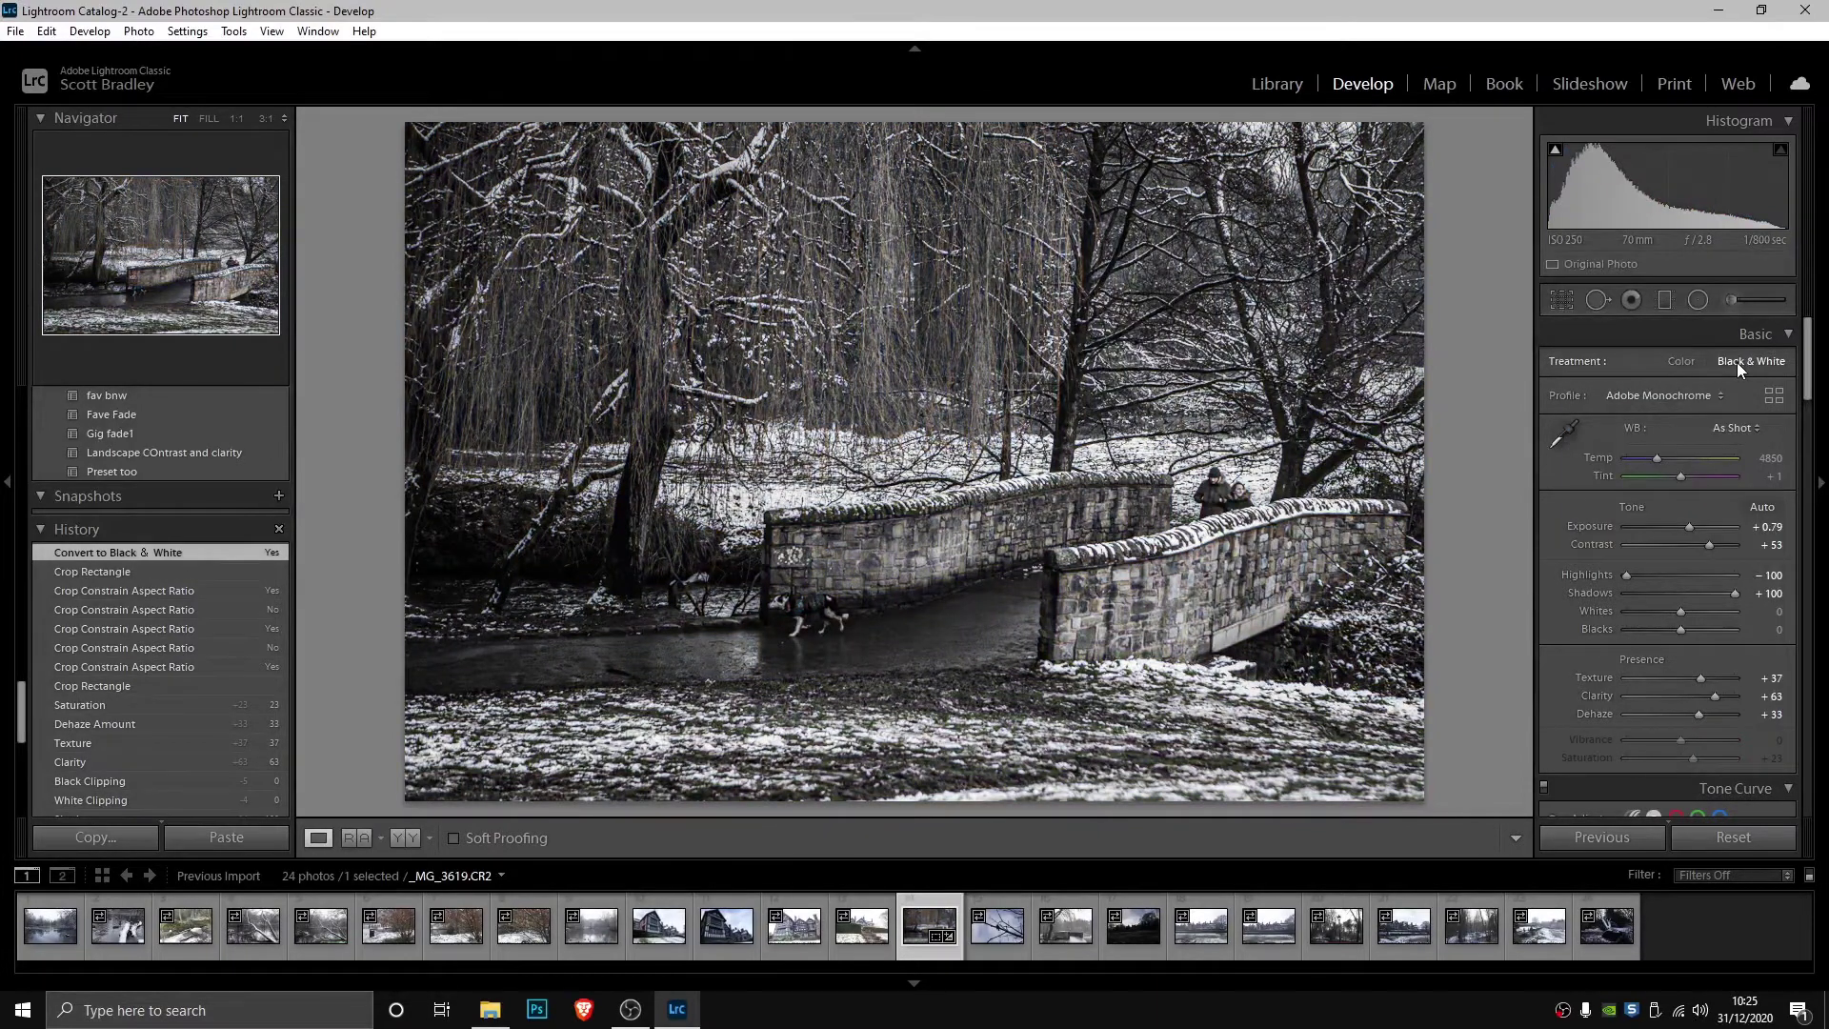
{"action": "left_click", "coordinate": [1682, 361]}
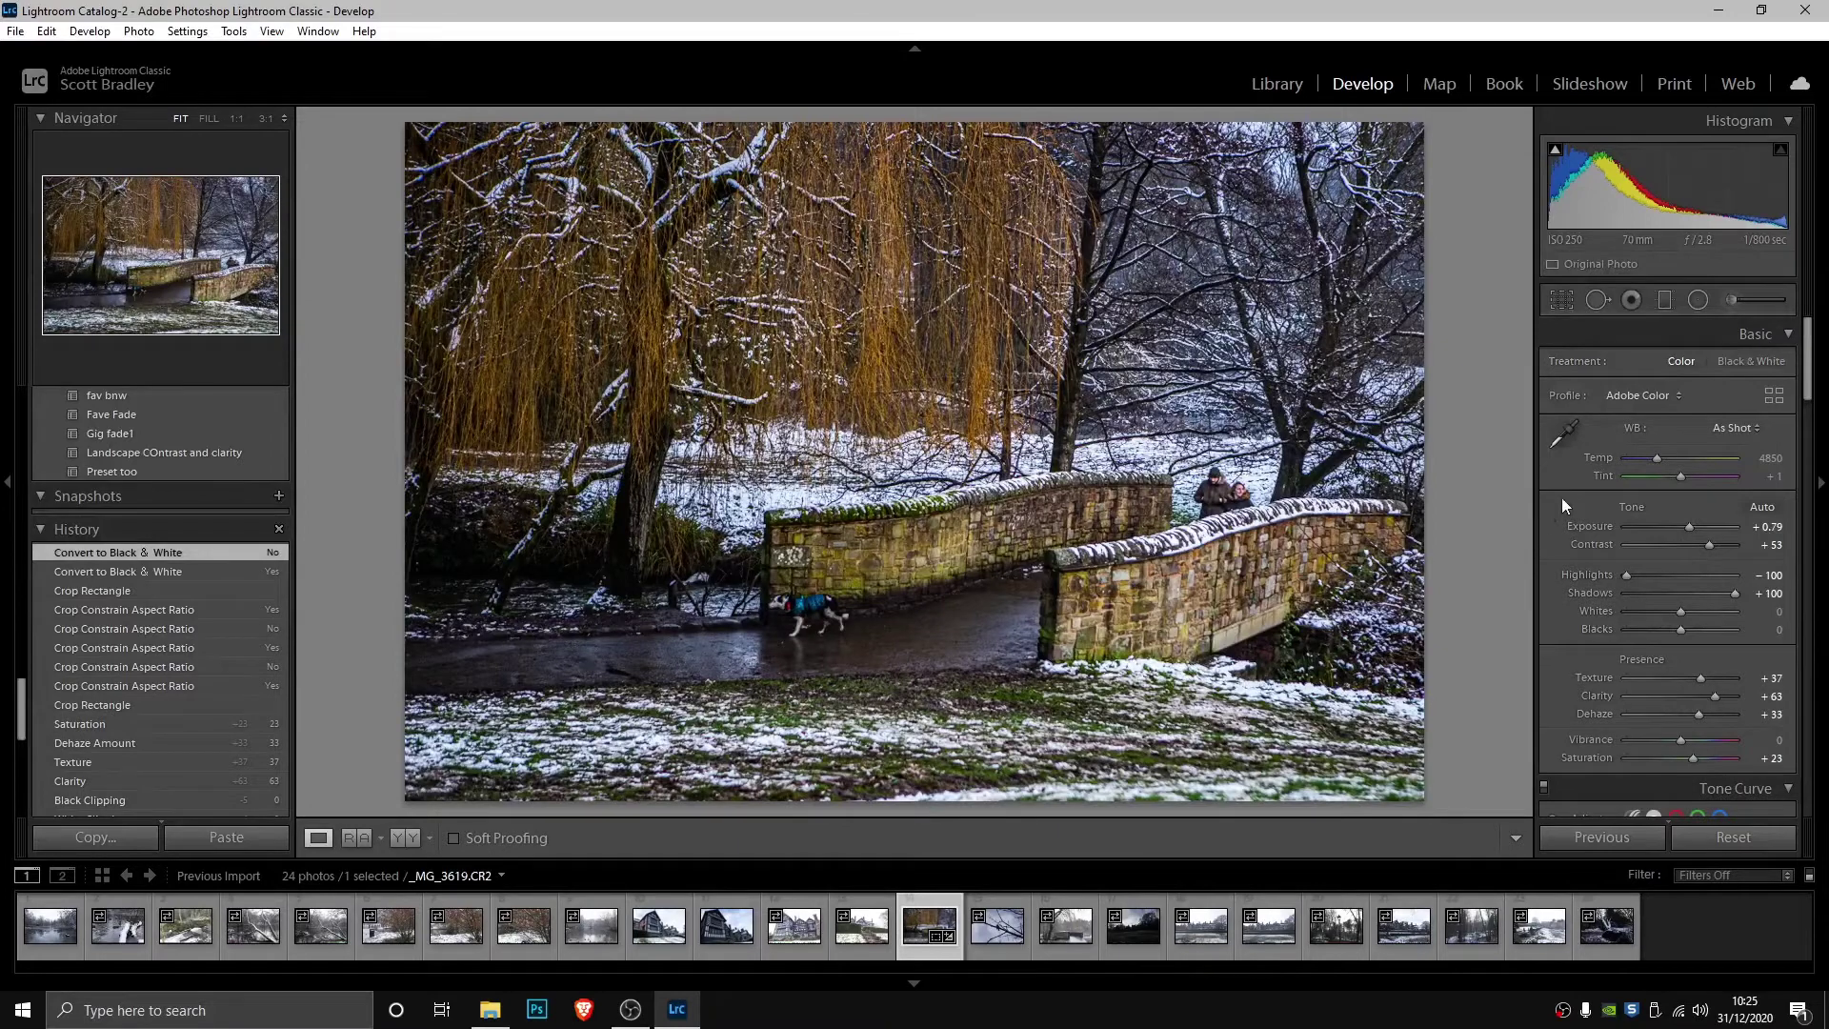
Step: Lift the shadows with a custom point curve anchored near the midtones, and set HSL saturation to Red +3 and Orange +38
{"action": "scroll", "coordinate": [1619, 610], "scroll_direction": "down", "scroll_amount": 5}
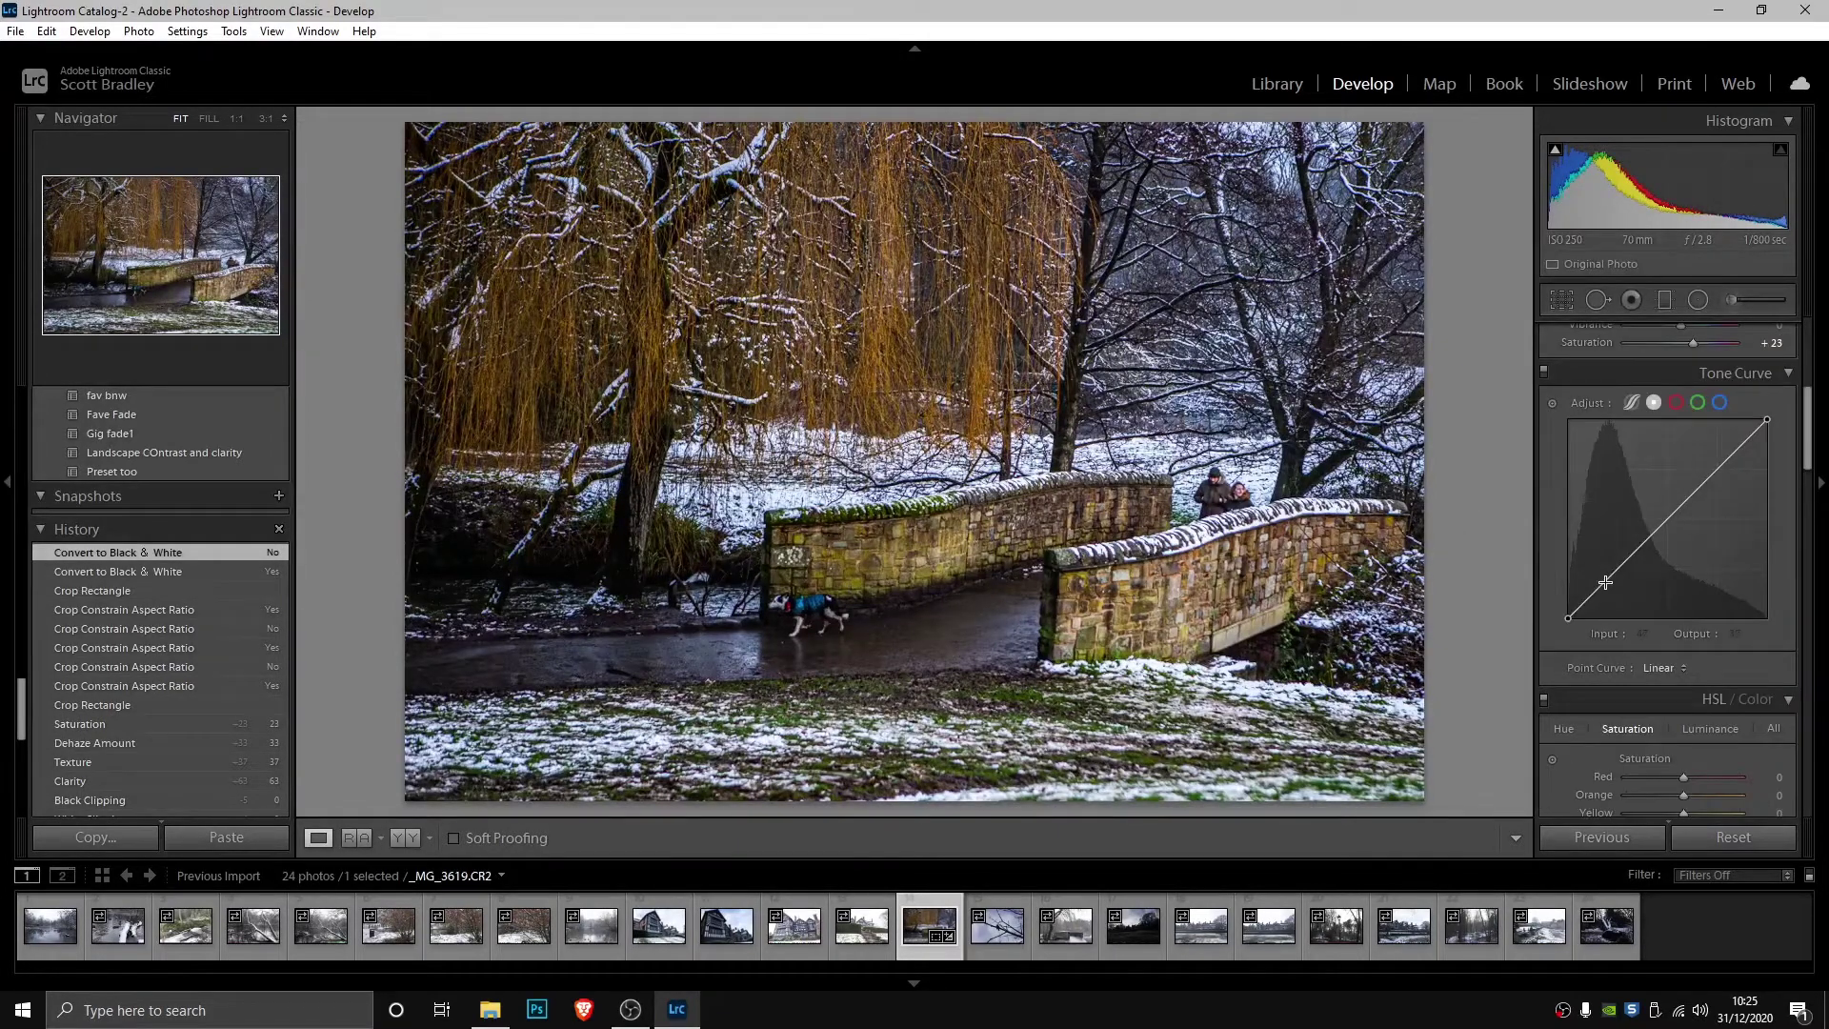
{"action": "left_click_drag", "start_coordinate": [1600, 587], "coordinate": [1647, 542]}
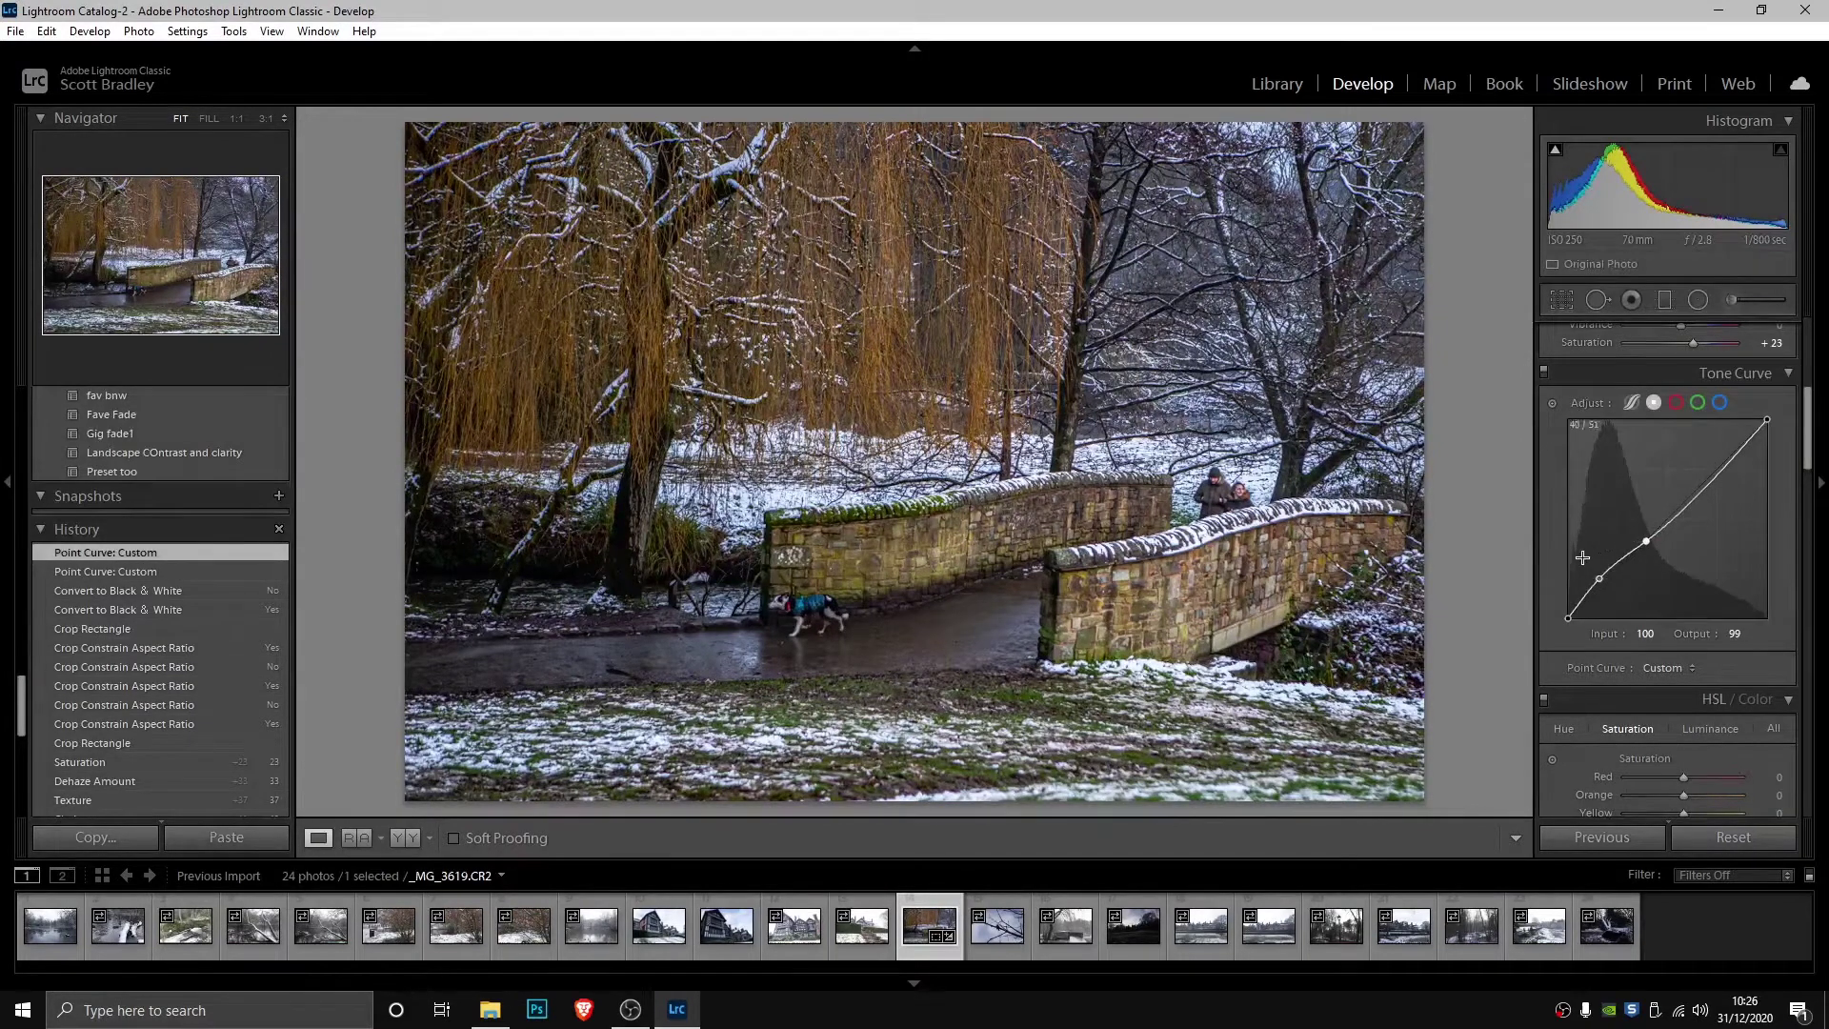
{"action": "scroll", "coordinate": [1569, 575], "scroll_direction": "down", "scroll_amount": 3}
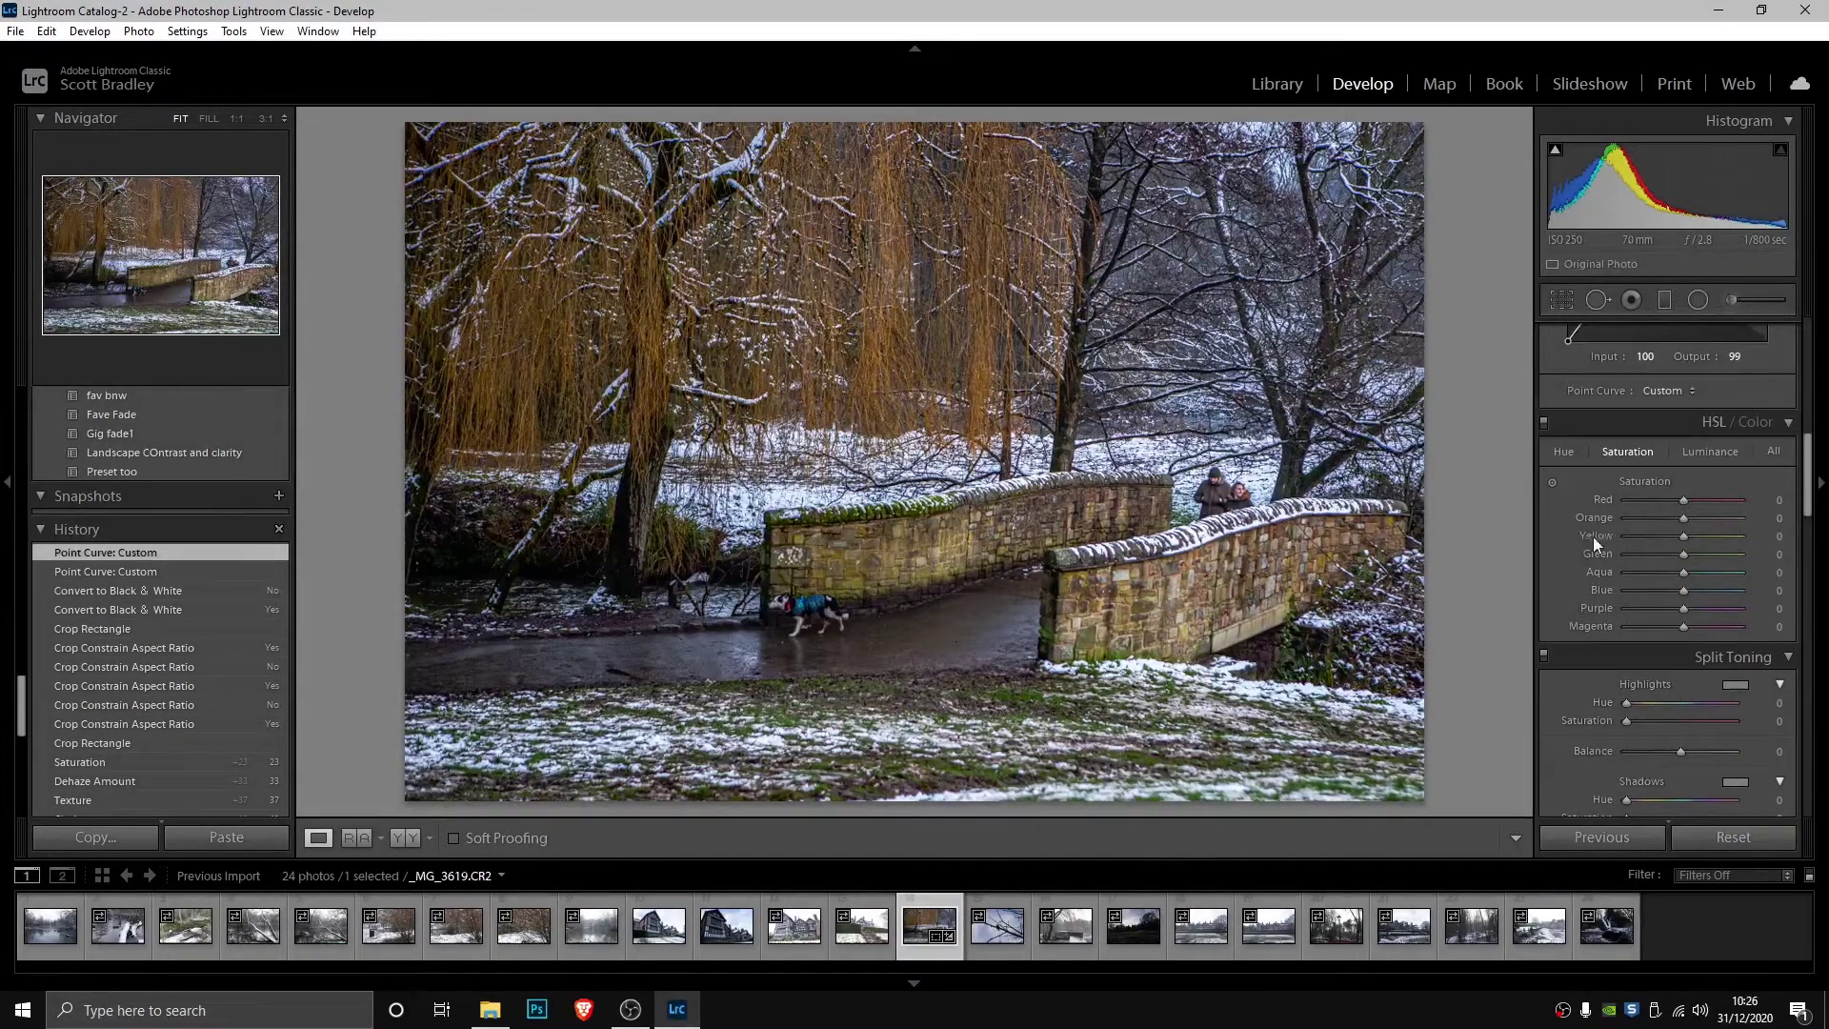
{"action": "left_click_drag", "start_coordinate": [1681, 497], "coordinate": [1690, 541]}
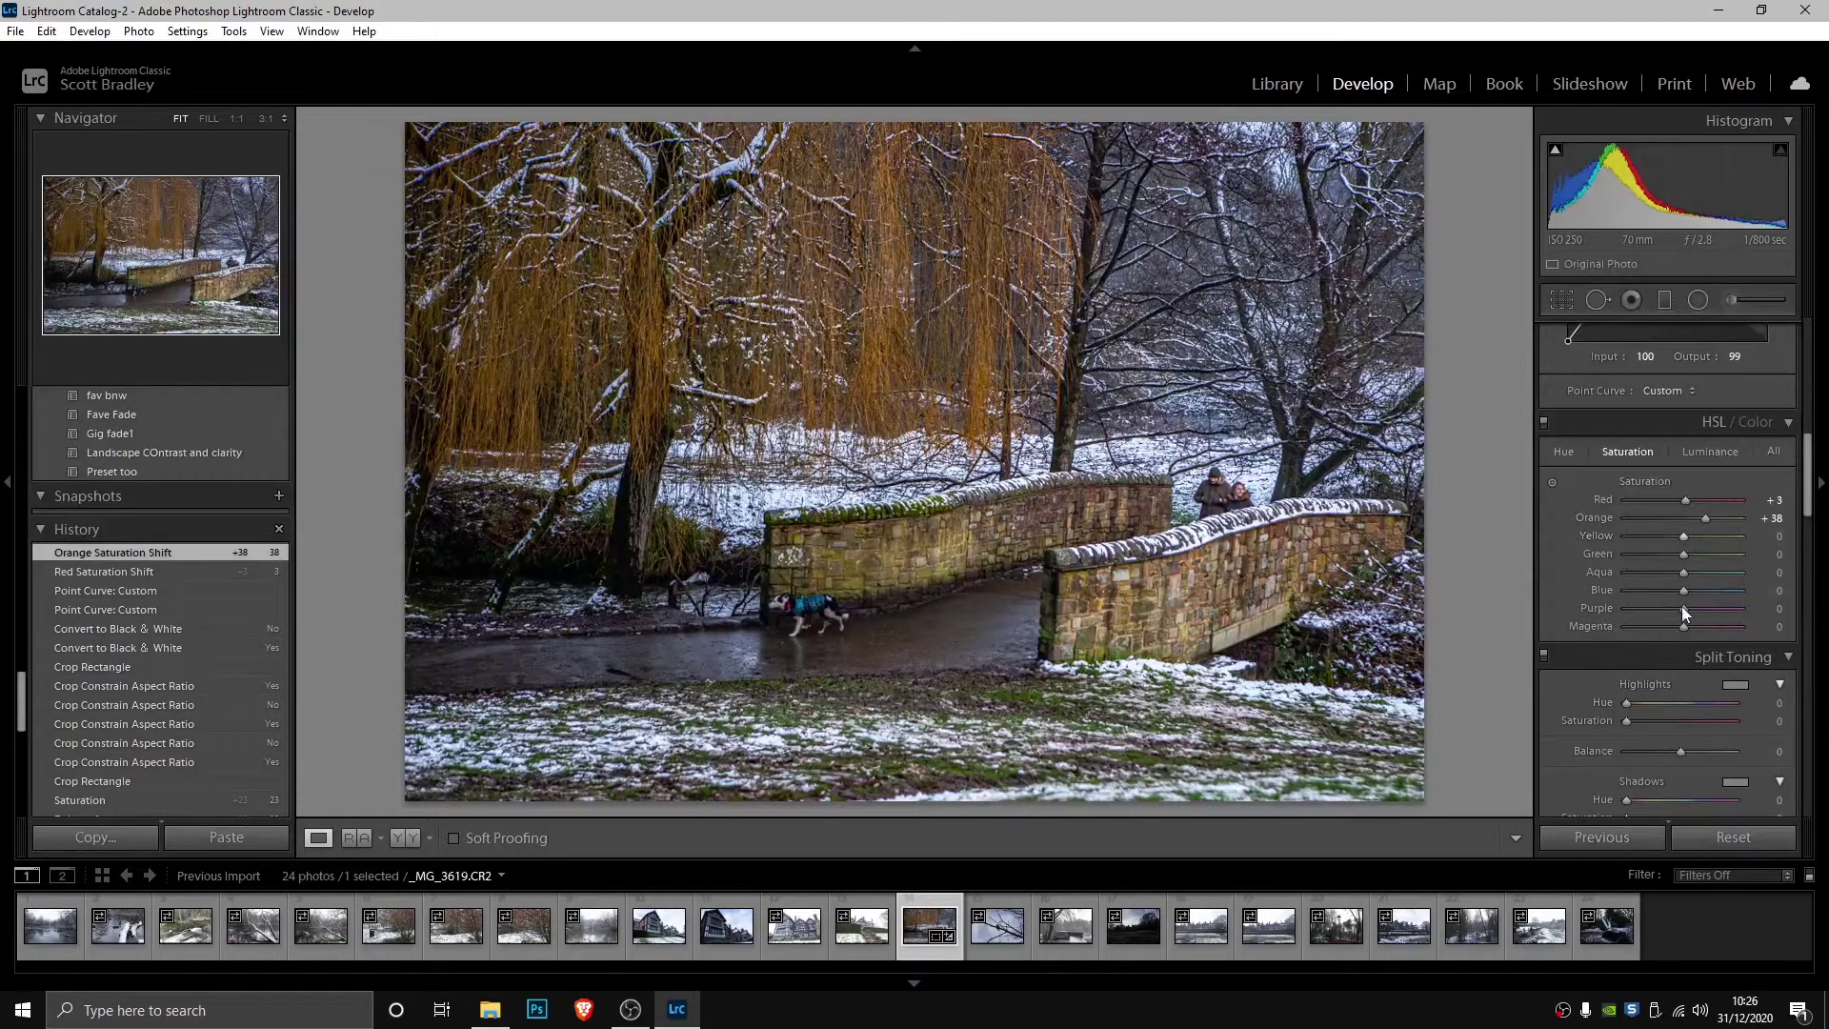
Step: Set the bridge photo's Sharpening Amount to 150
{"action": "scroll", "coordinate": [1587, 562], "scroll_direction": "down", "scroll_amount": 3}
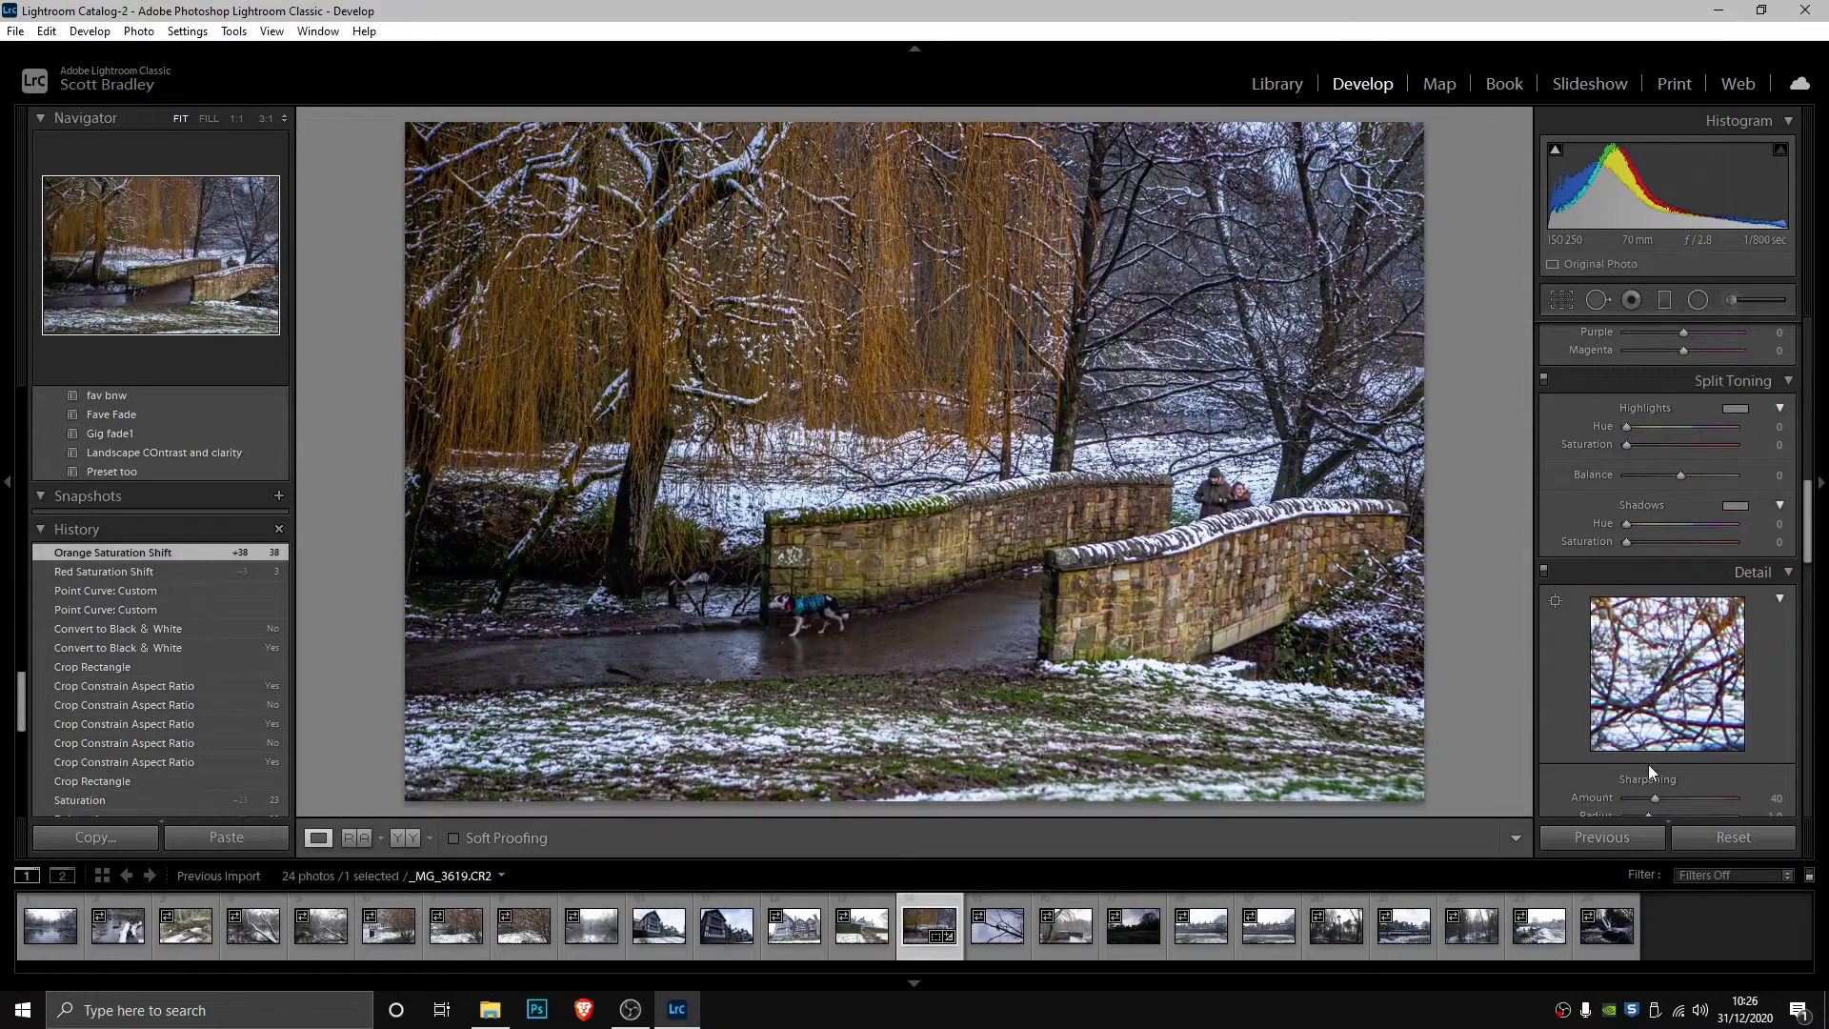
{"action": "scroll", "coordinate": [1632, 674], "scroll_direction": "down", "scroll_amount": 2}
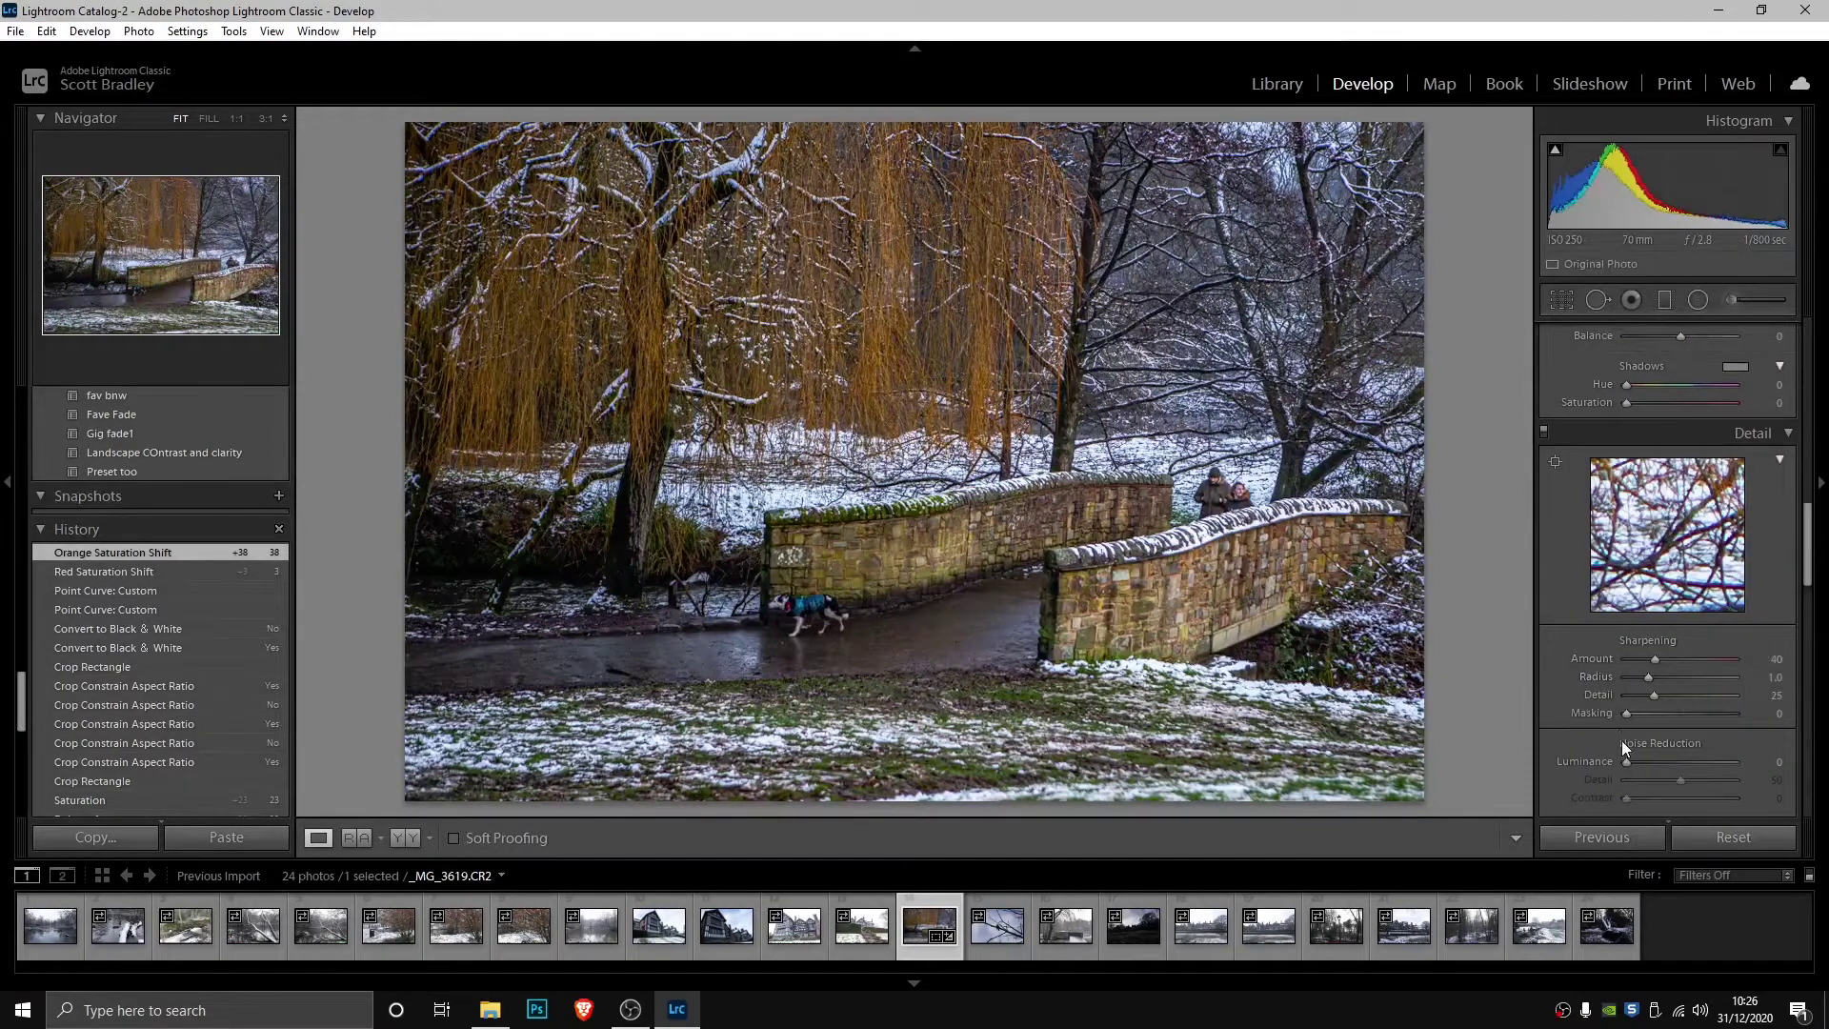
{"action": "left_click_drag", "start_coordinate": [1653, 659], "coordinate": [1735, 661]}
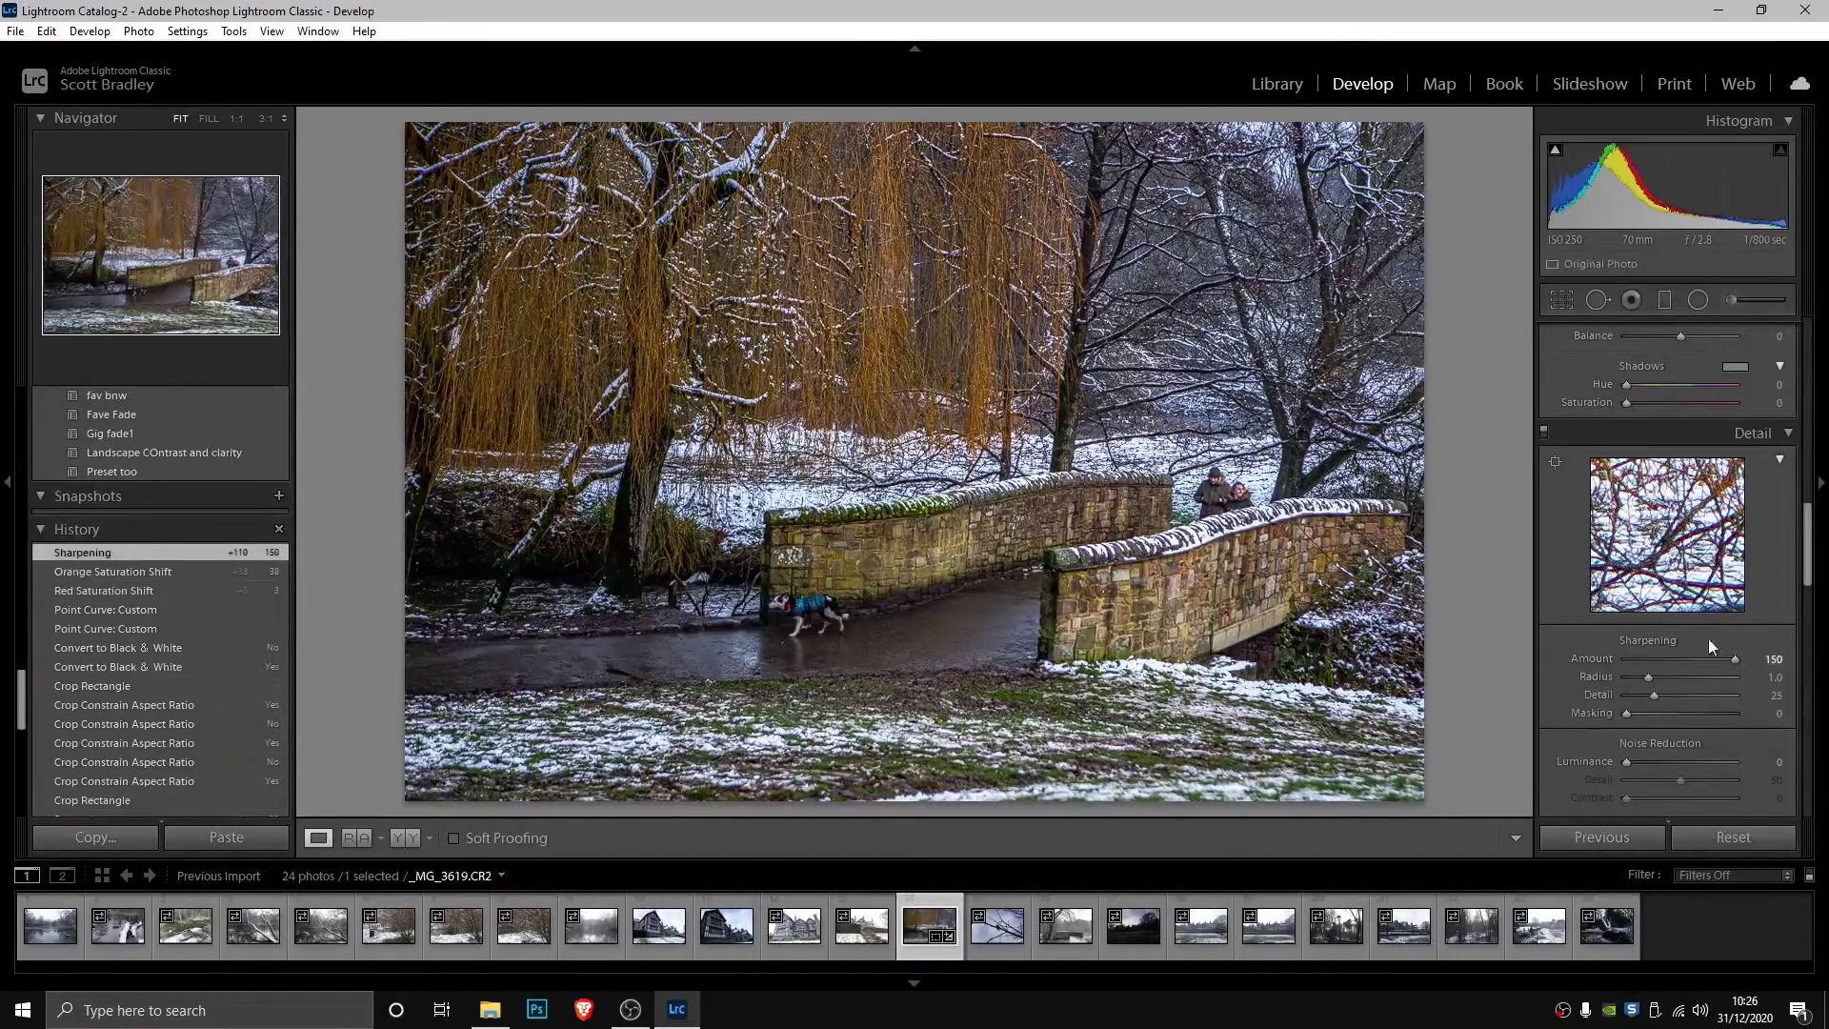
Step: Compare the bridge photo with and without lens profile corrections, leaving the corrections disabled
{"action": "scroll", "coordinate": [1576, 591], "scroll_direction": "down", "scroll_amount": 3}
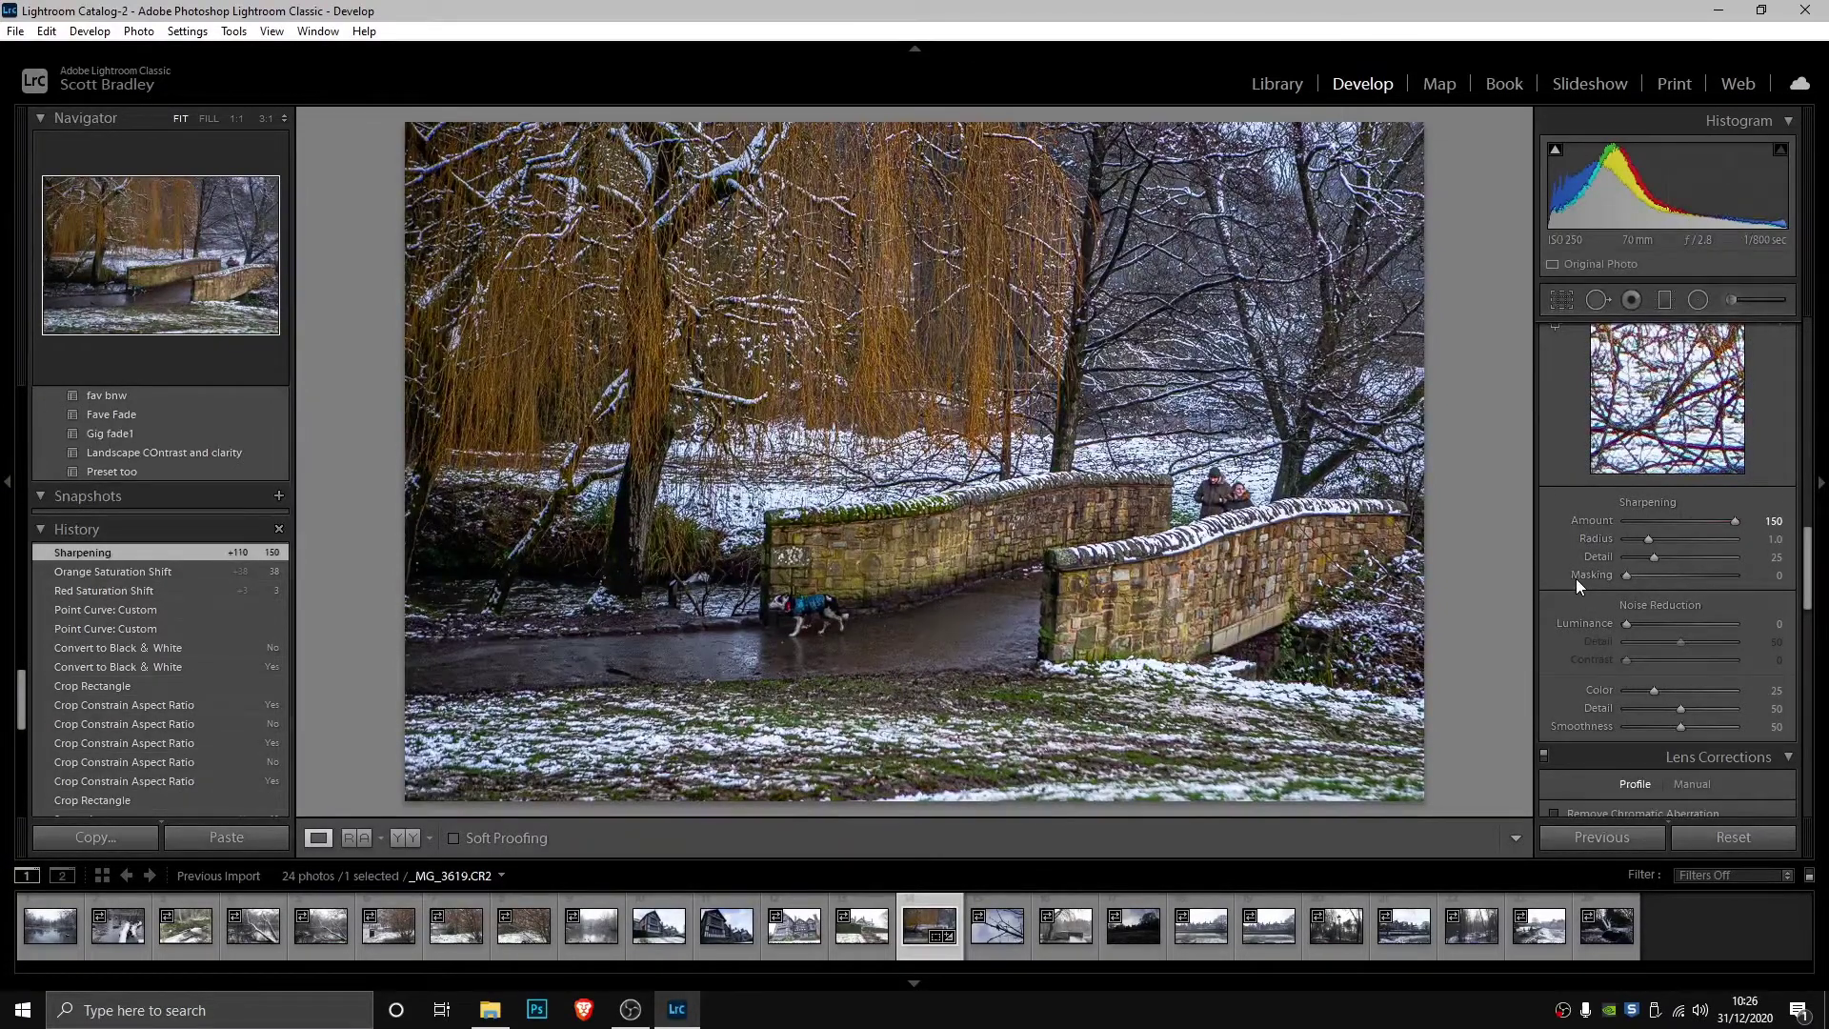
{"action": "scroll", "coordinate": [1576, 576], "scroll_direction": "down", "scroll_amount": 3}
{"action": "scroll", "coordinate": [1562, 557], "scroll_direction": "down", "scroll_amount": 3}
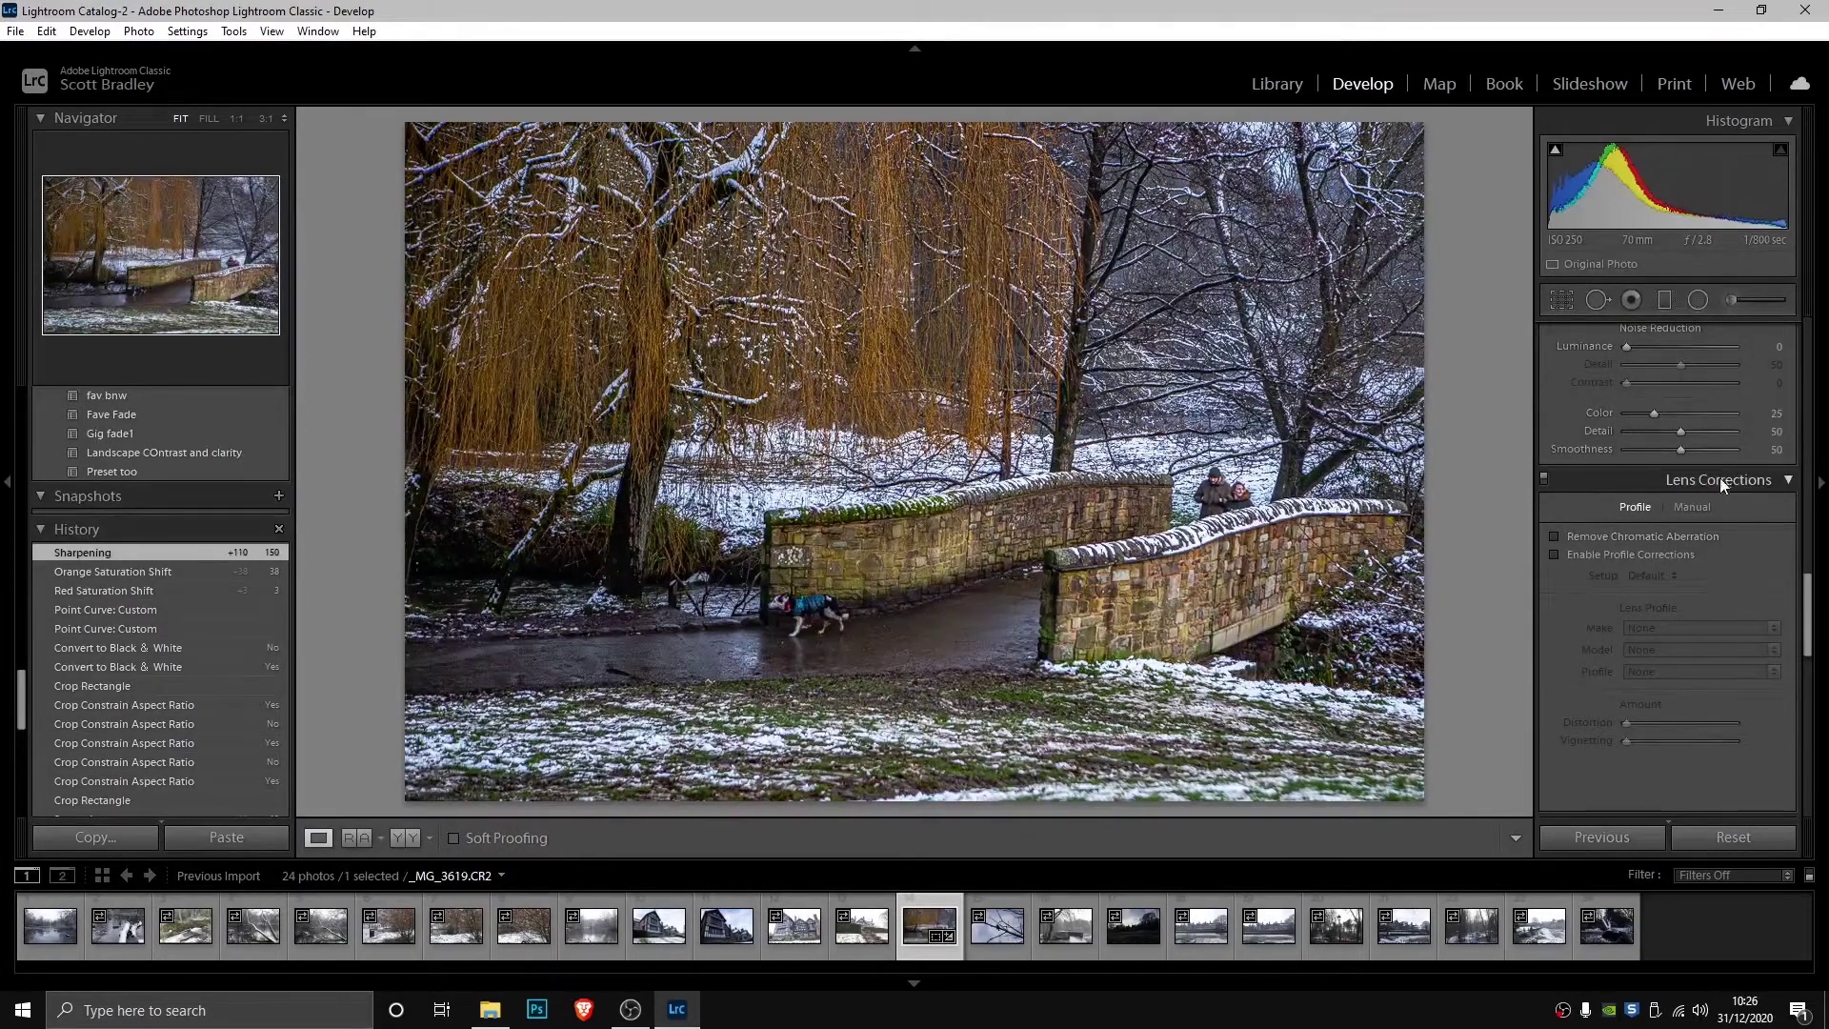
{"action": "left_click", "coordinate": [1557, 552]}
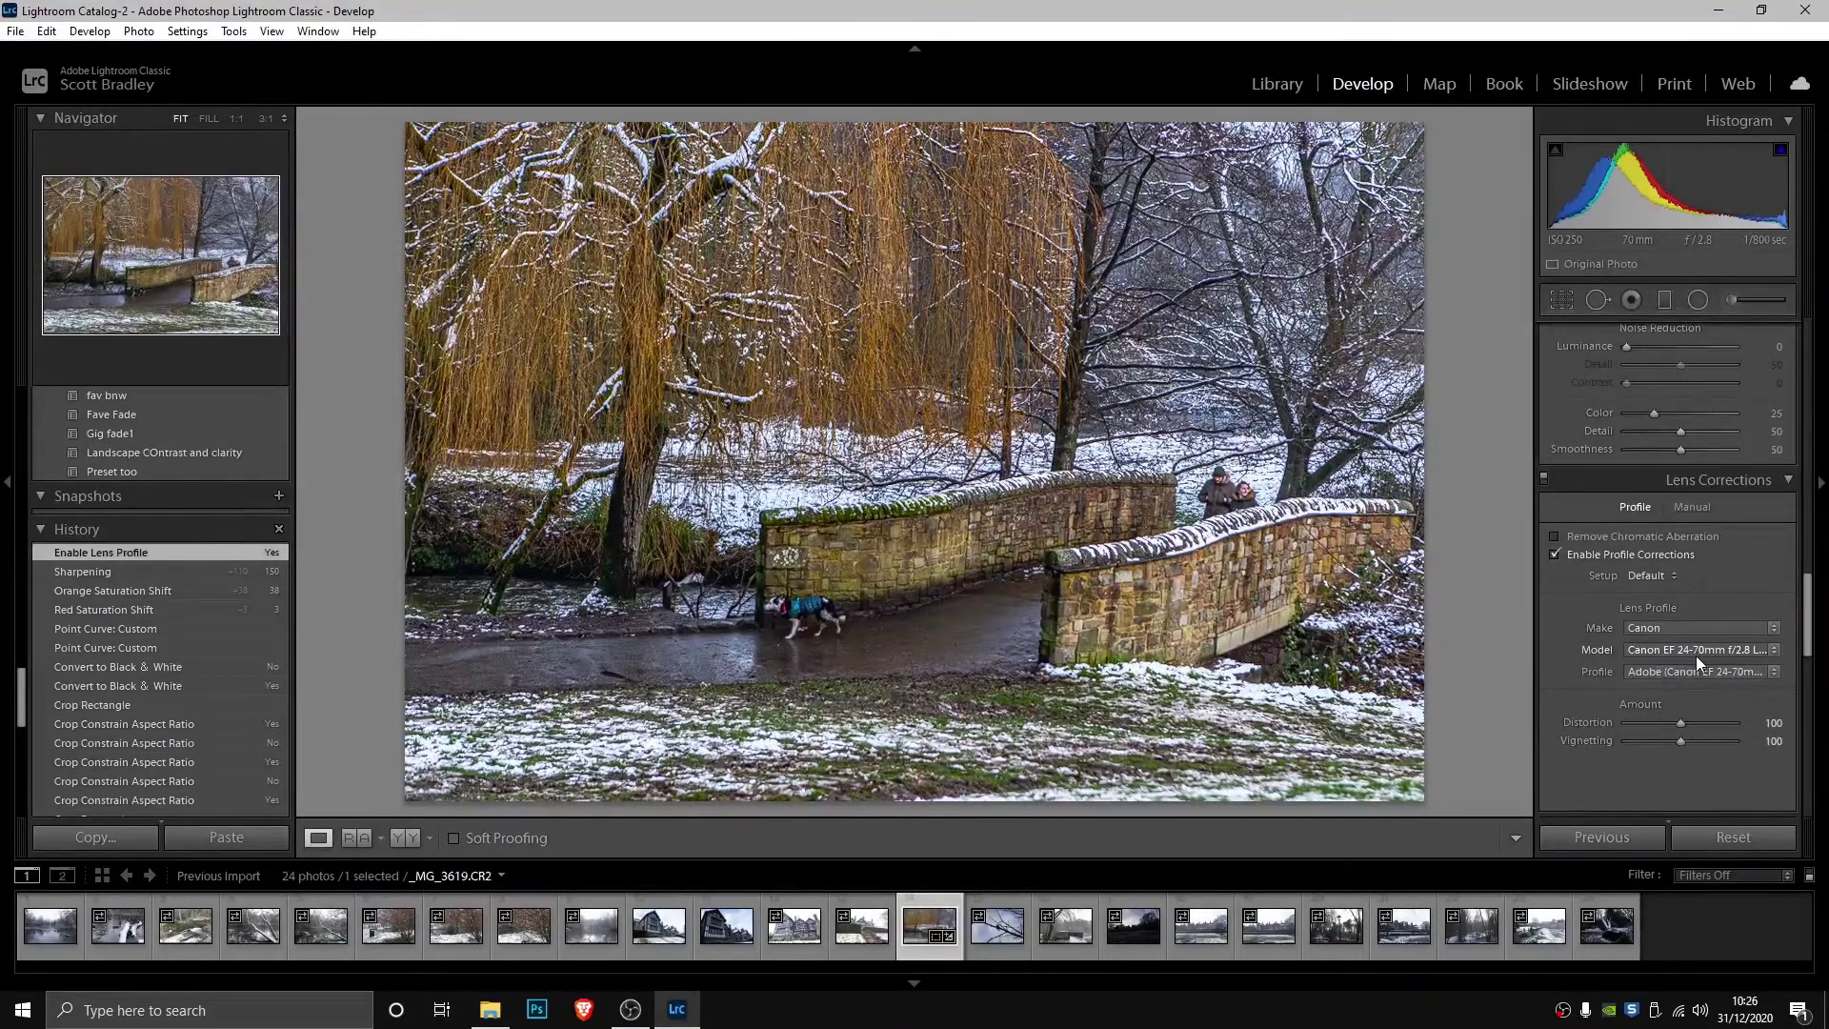
{"action": "left_click", "coordinate": [1555, 554]}
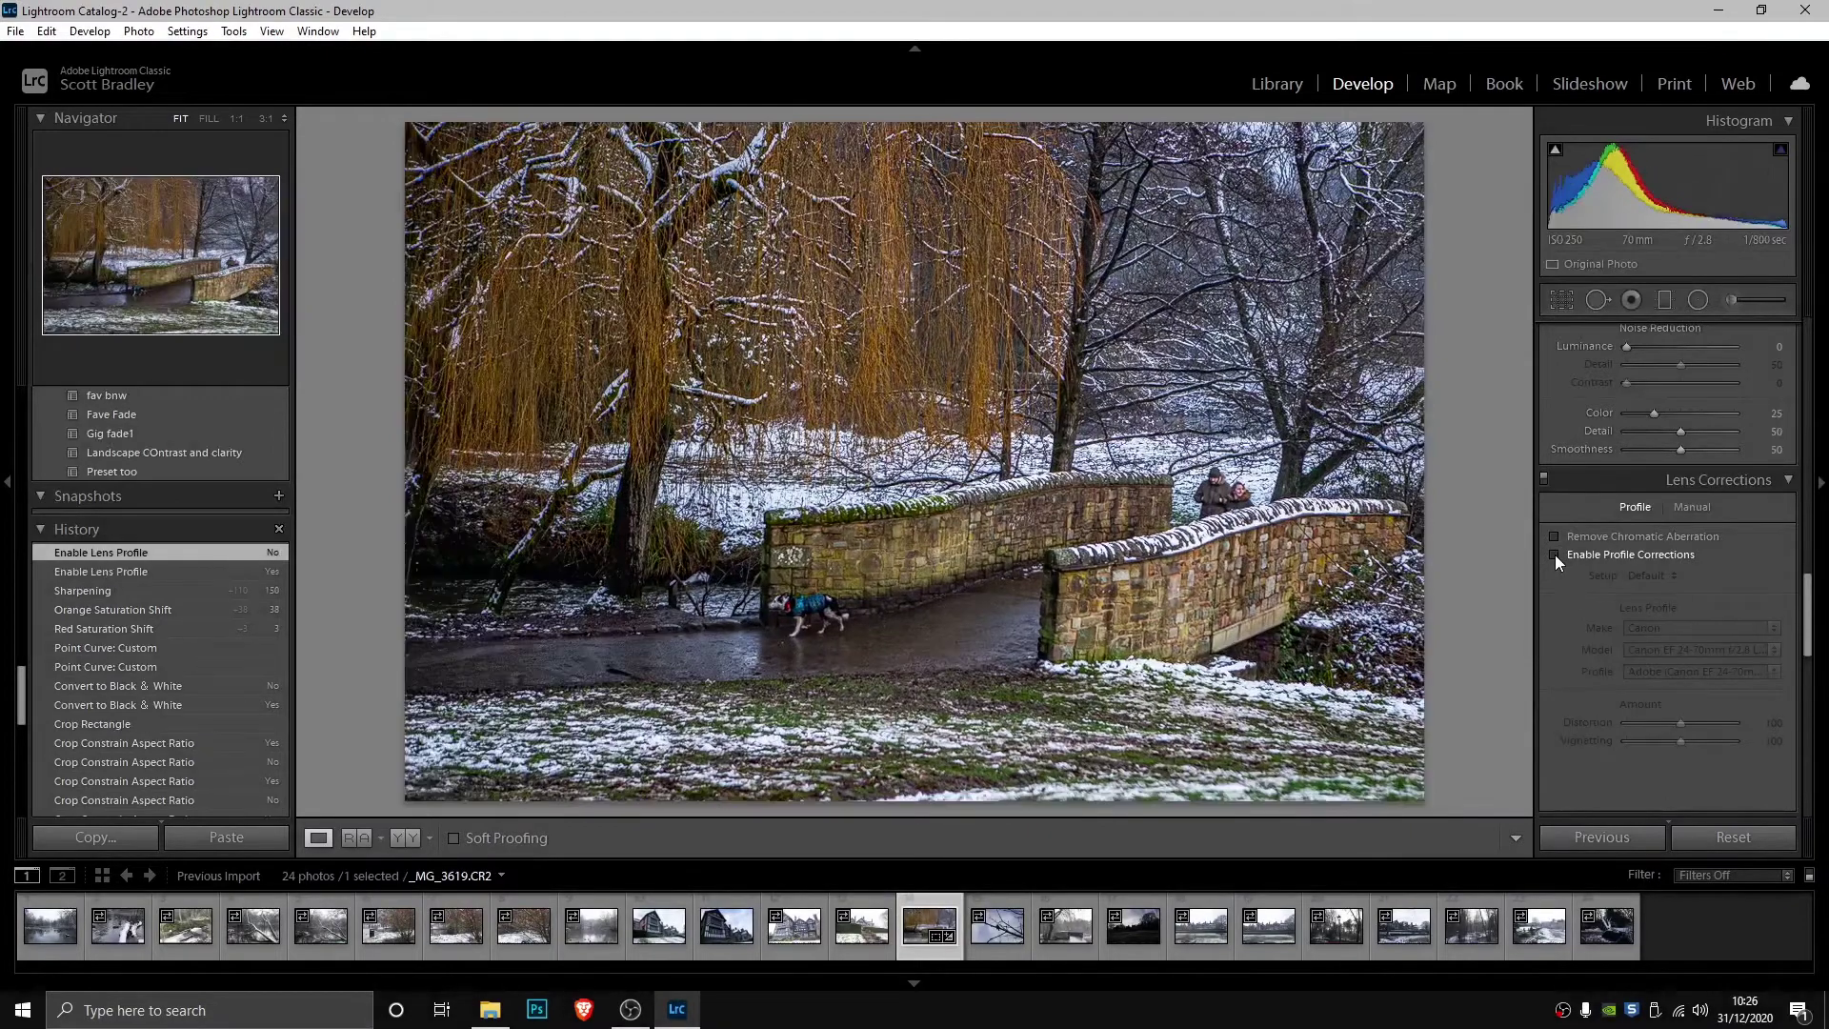
{"action": "left_click", "coordinate": [1555, 555]}
{"action": "left_click", "coordinate": [1555, 555]}
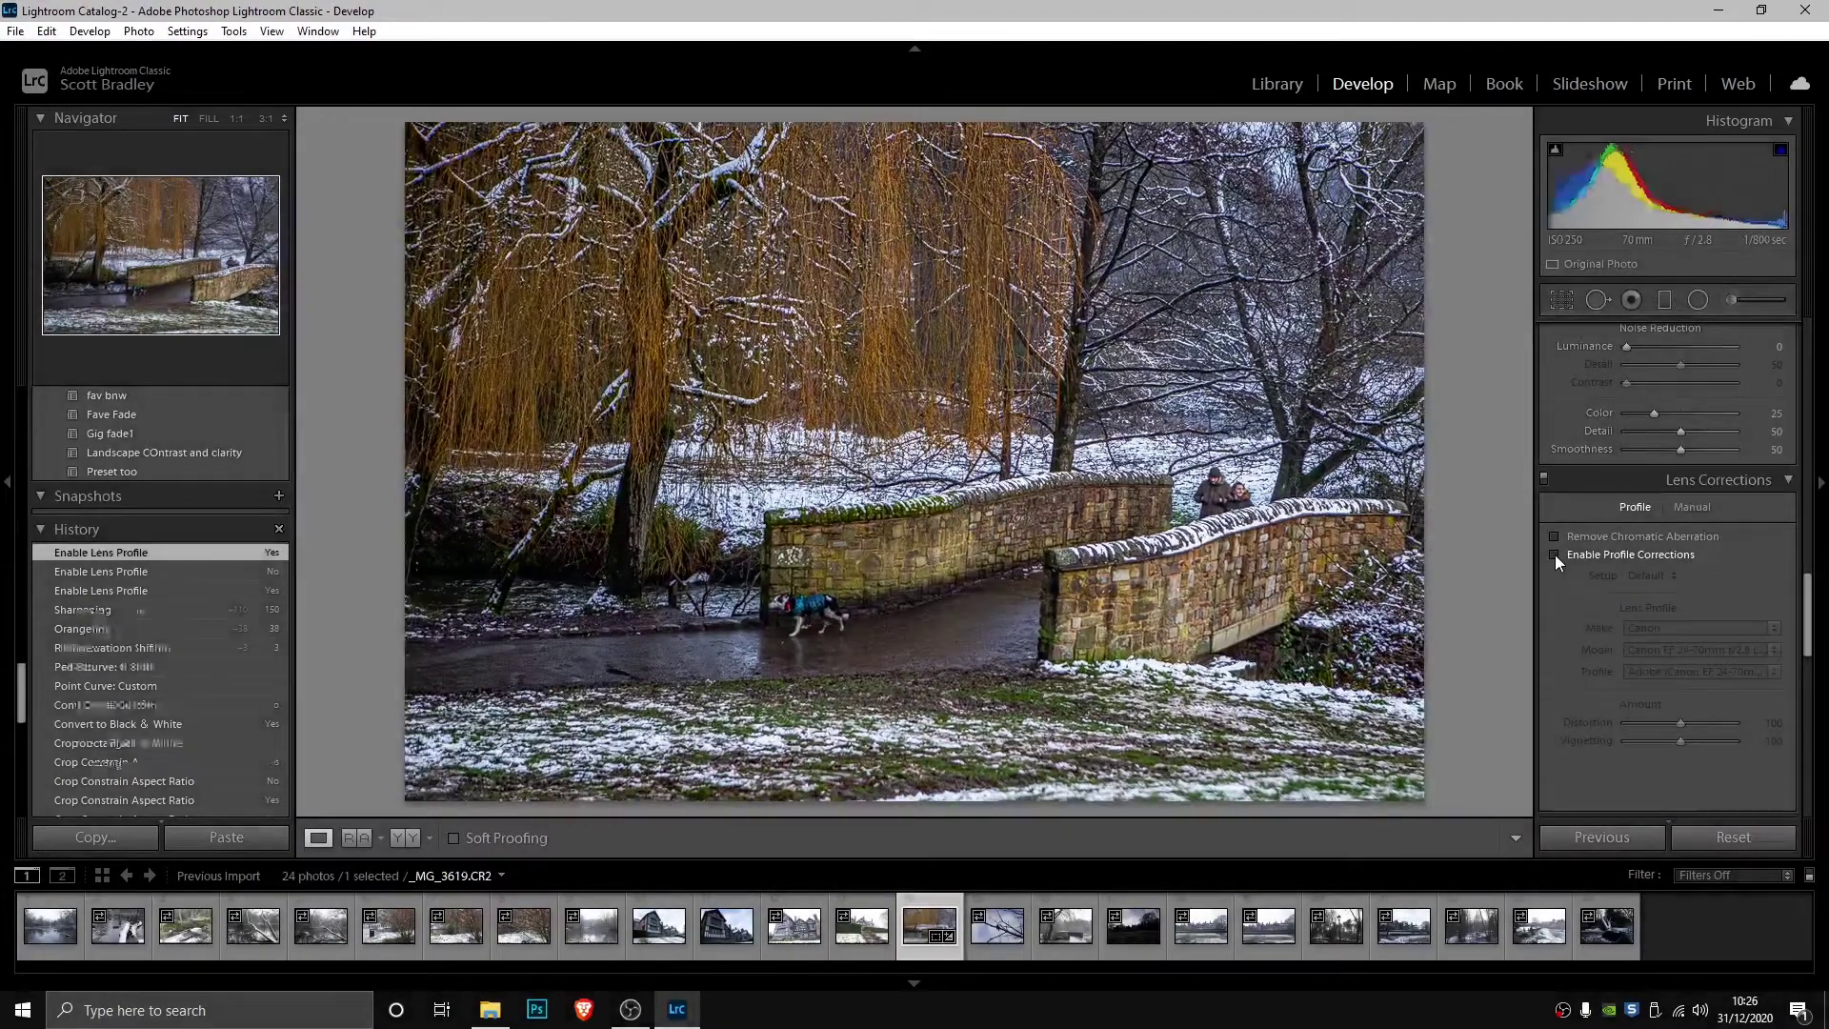
{"action": "left_click", "coordinate": [1555, 555]}
{"action": "left_click", "coordinate": [1554, 554]}
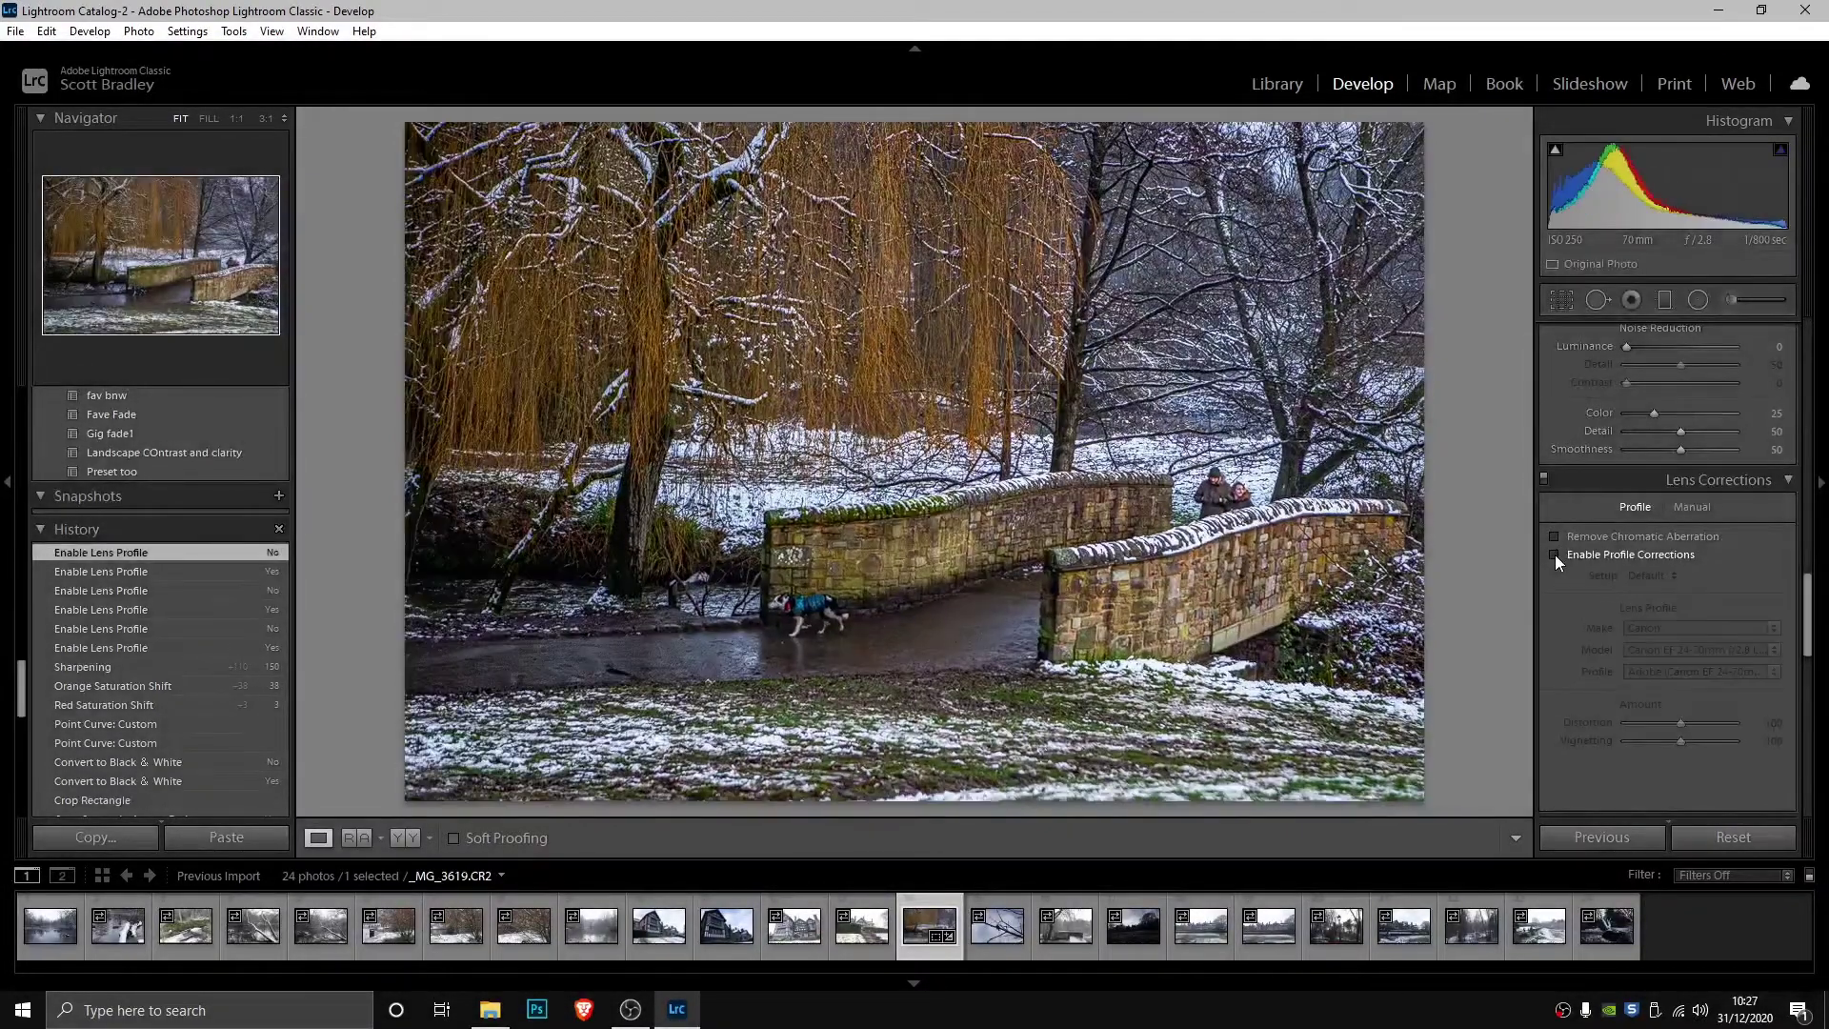
Step: Inspect the branches in the Detail preview and try Remove Chromatic Aberration, leaving it disabled
{"action": "scroll", "coordinate": [1586, 576], "scroll_direction": "up", "scroll_amount": 4}
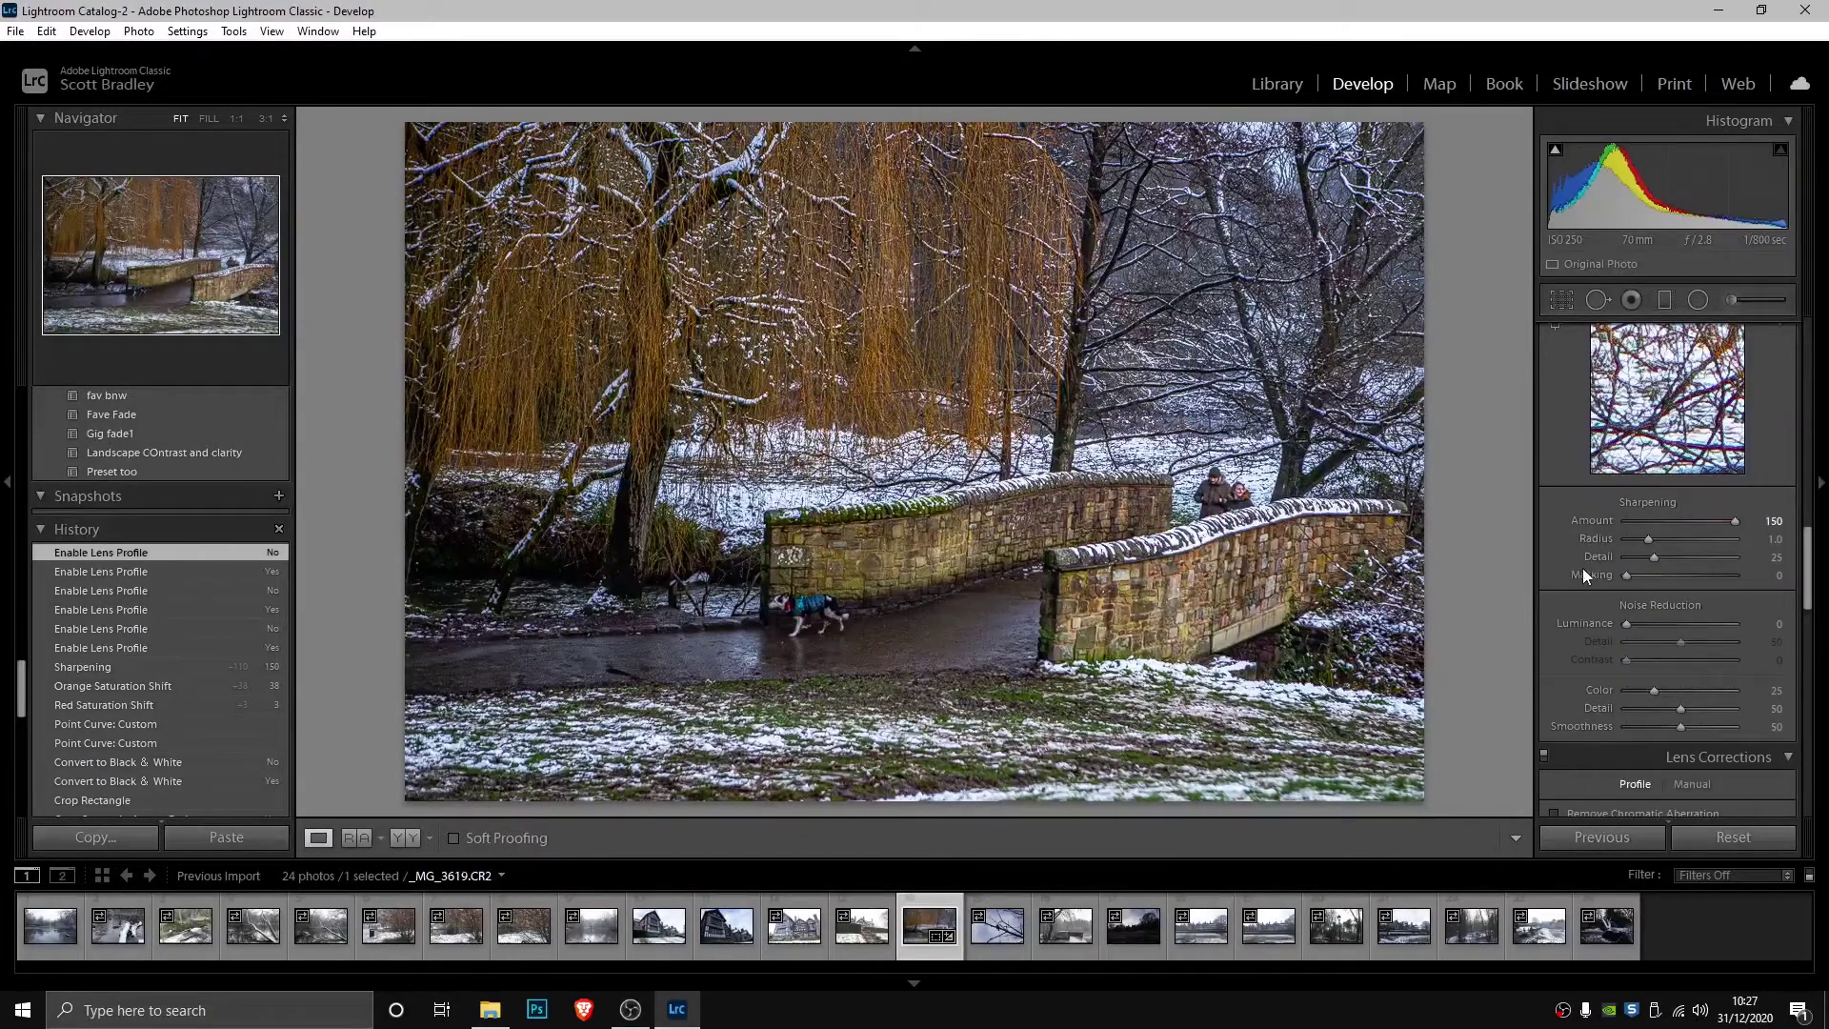
{"action": "scroll", "coordinate": [1582, 568], "scroll_direction": "down", "scroll_amount": 3}
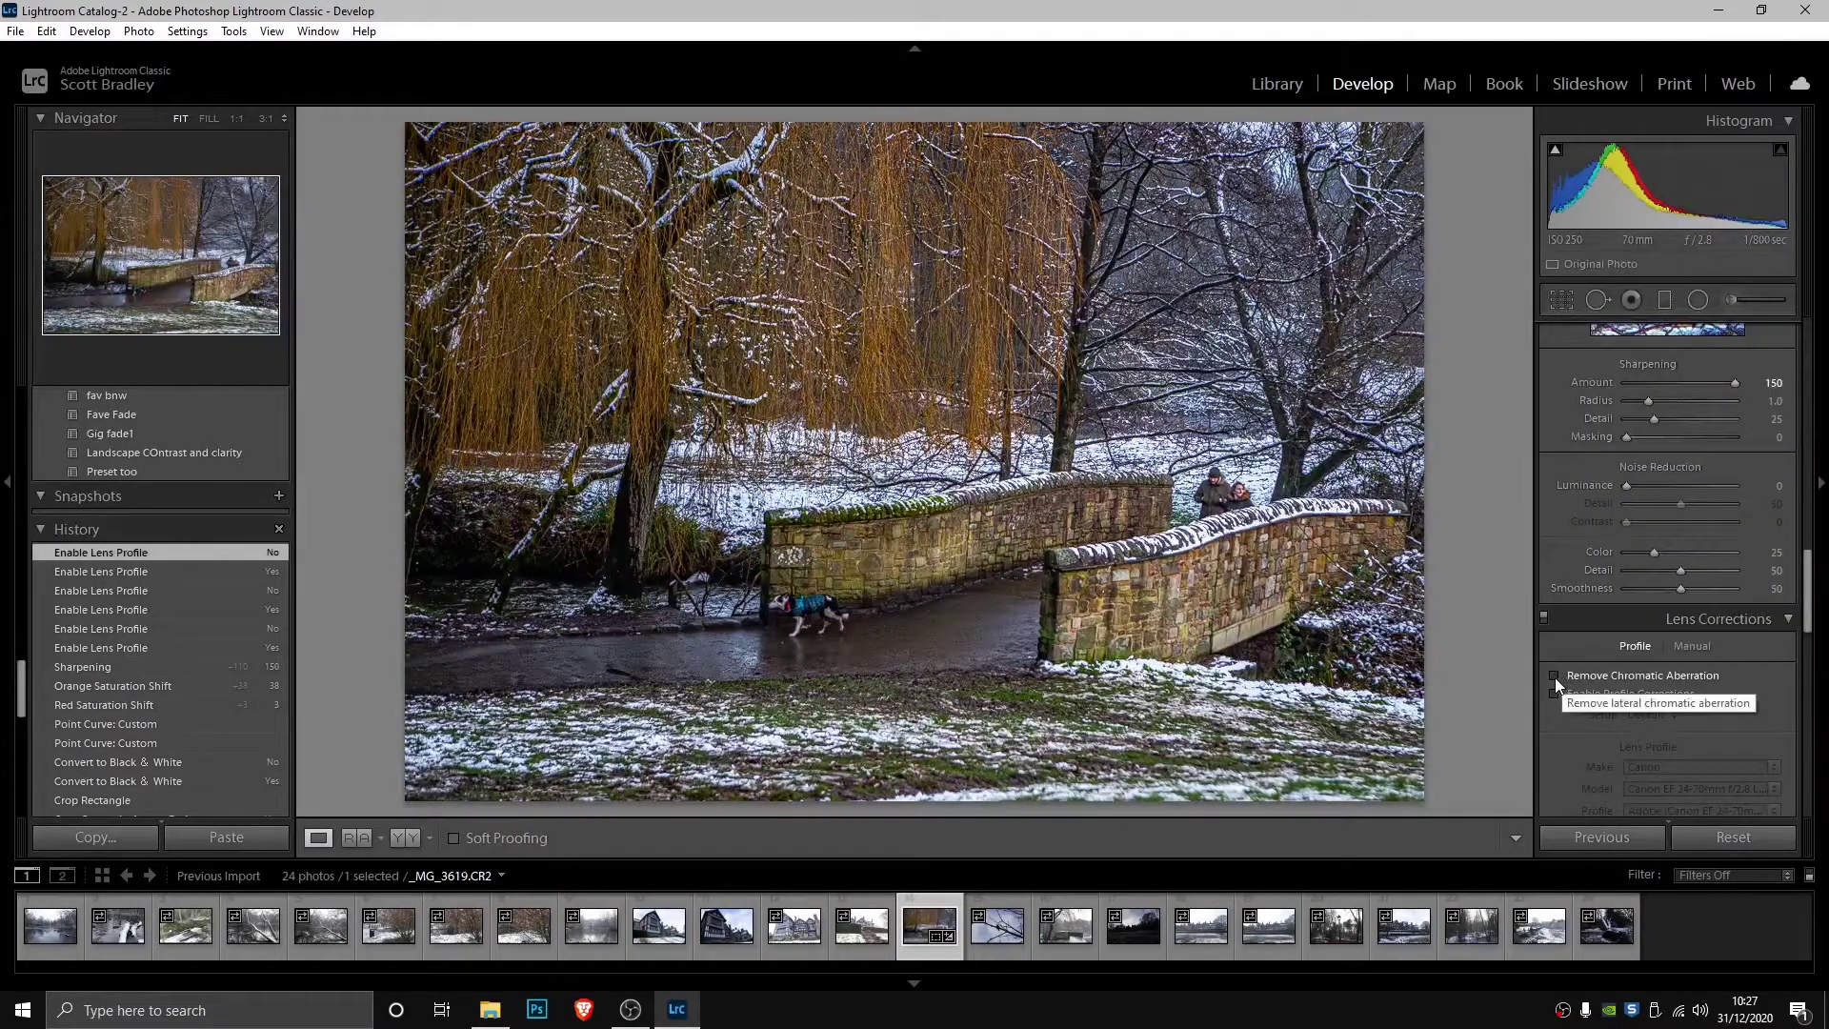
{"action": "scroll", "coordinate": [1555, 677], "scroll_direction": "up", "scroll_amount": 3}
{"action": "left_click_drag", "start_coordinate": [1675, 408], "coordinate": [1719, 448]}
{"action": "left_click", "coordinate": [1555, 811]}
{"action": "left_click", "coordinate": [1555, 810]}
Step: Reduce the bridge photo's HSL saturation: Purple -100, Magenta -3, Red -100 and Blue -35
{"action": "scroll", "coordinate": [1676, 476], "scroll_direction": "up", "scroll_amount": 6}
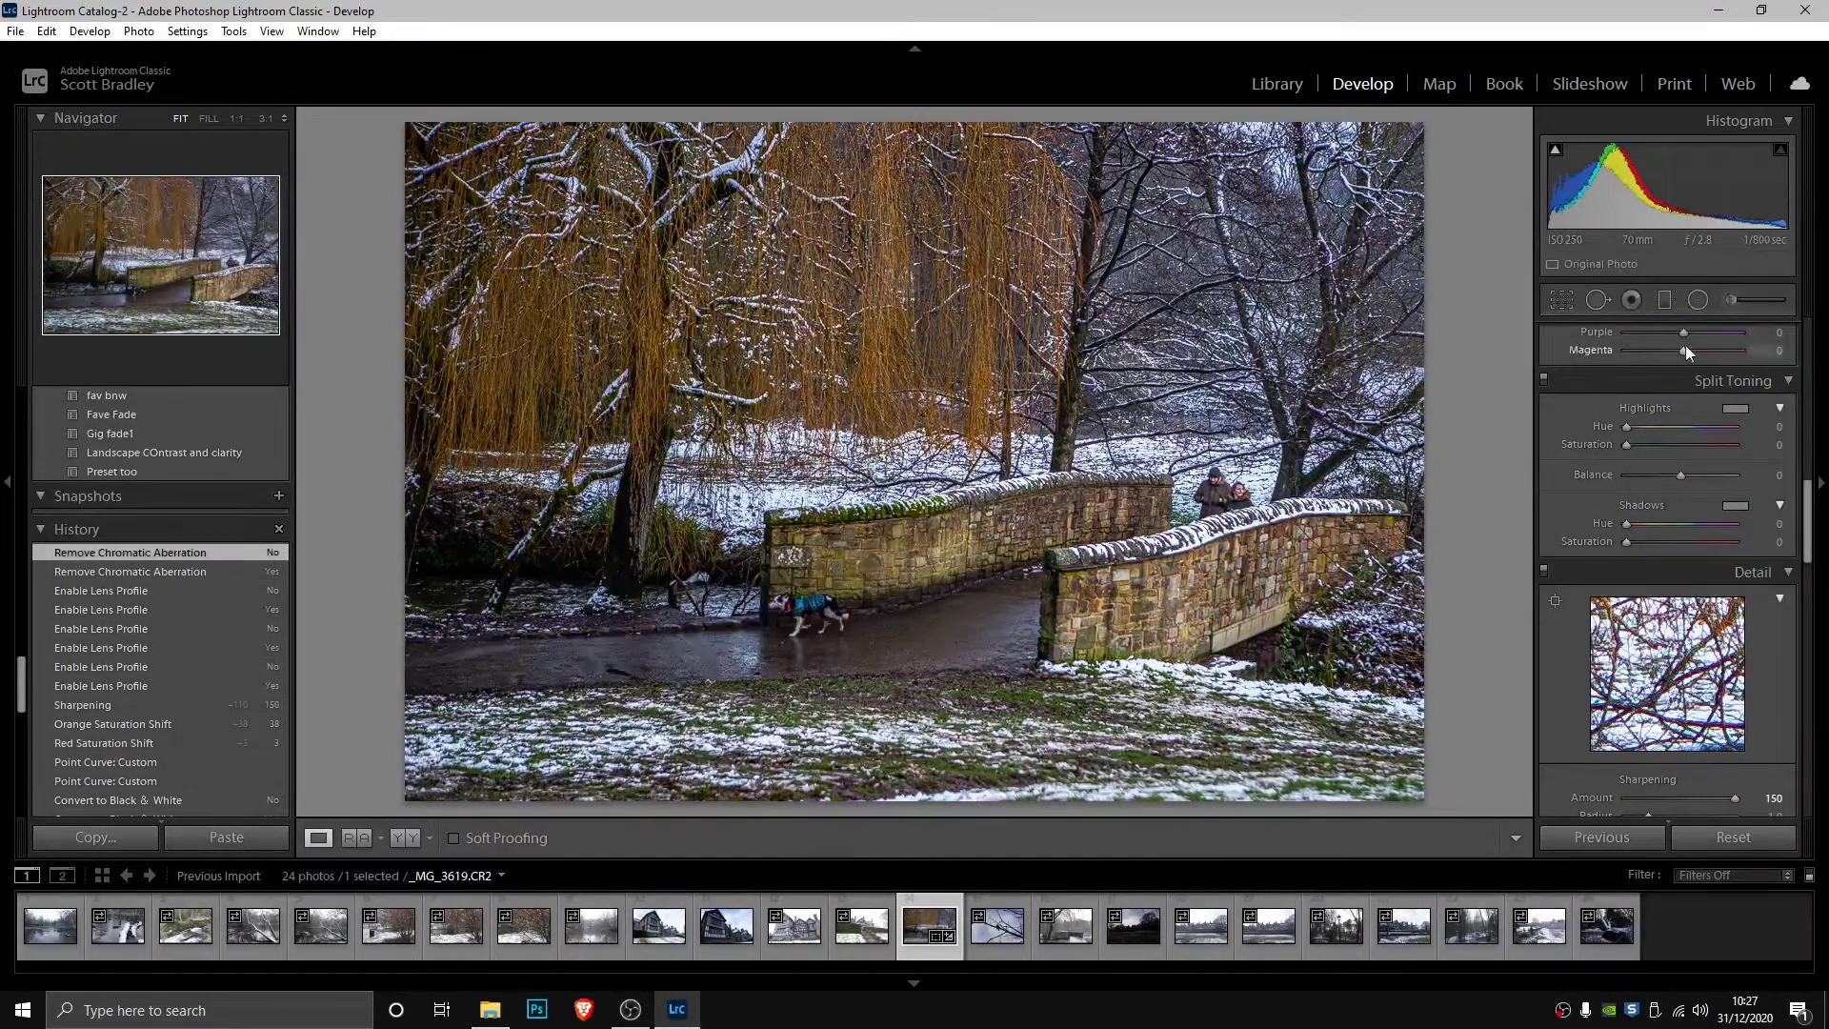
{"action": "left_click_drag", "start_coordinate": [1679, 334], "coordinate": [1559, 328]}
{"action": "scroll", "coordinate": [1572, 465], "scroll_direction": "down", "scroll_amount": 3}
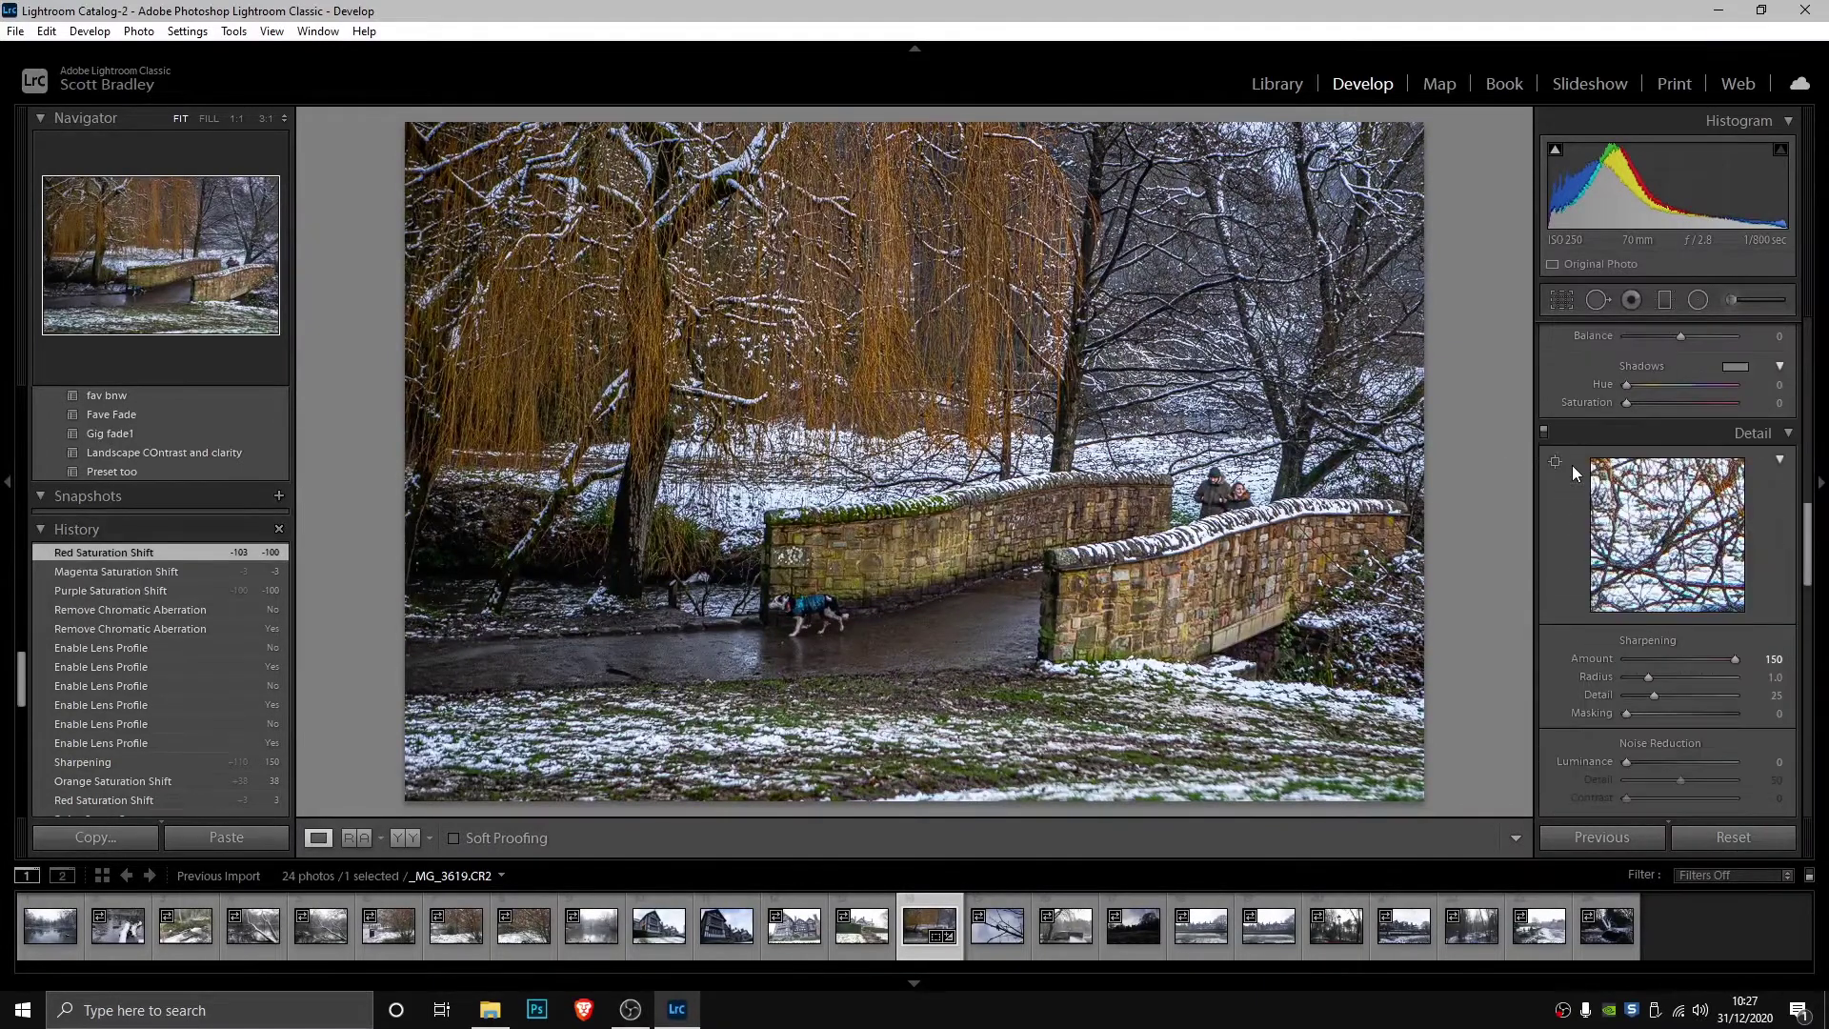
{"action": "scroll", "coordinate": [1572, 464], "scroll_direction": "up", "scroll_amount": 9}
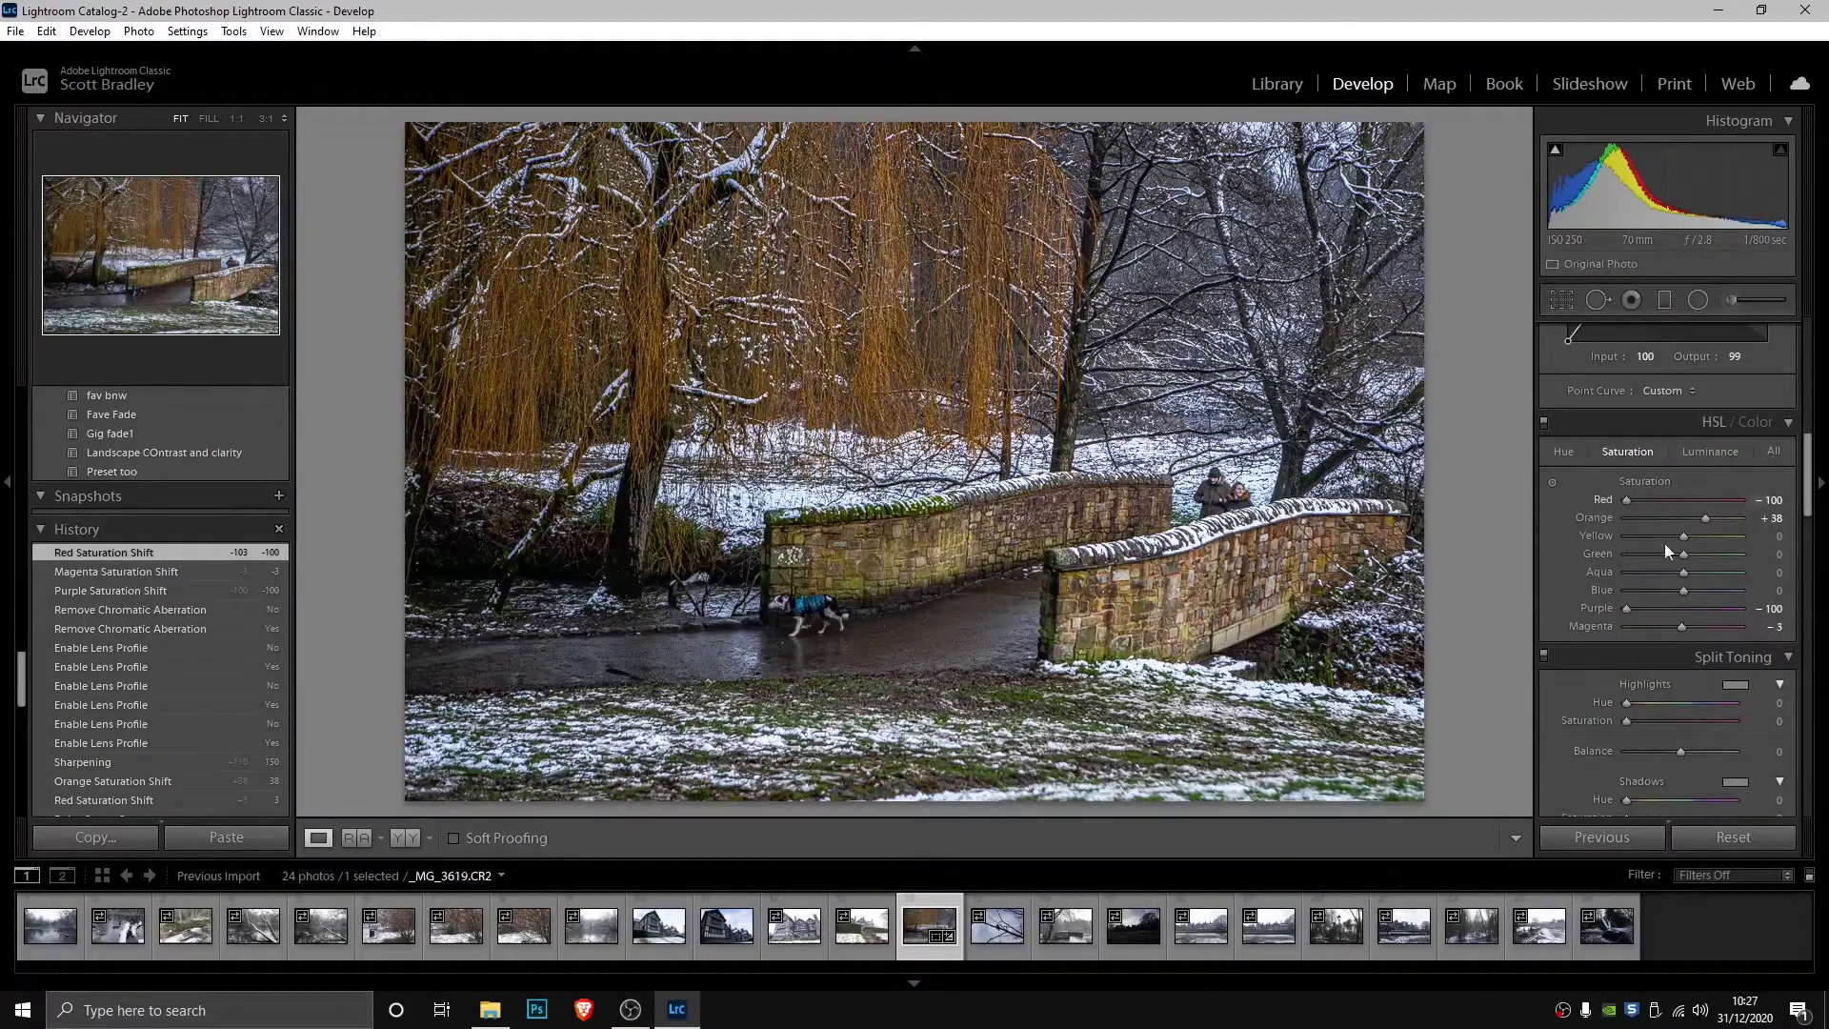
{"action": "left_click_drag", "start_coordinate": [1682, 588], "coordinate": [1649, 589]}
{"action": "mouse_move", "coordinate": [1649, 590]}
{"action": "left_mouse_down"}
{"action": "mouse_move", "coordinate": [1633, 577]}
{"action": "mouse_move", "coordinate": [1665, 577]}
{"action": "left_mouse_up"}
Step: Export the bridge photo to the hard drive, into the Processes subfolder of its original folder
{"action": "scroll", "coordinate": [1665, 577], "scroll_direction": "down", "scroll_amount": 10}
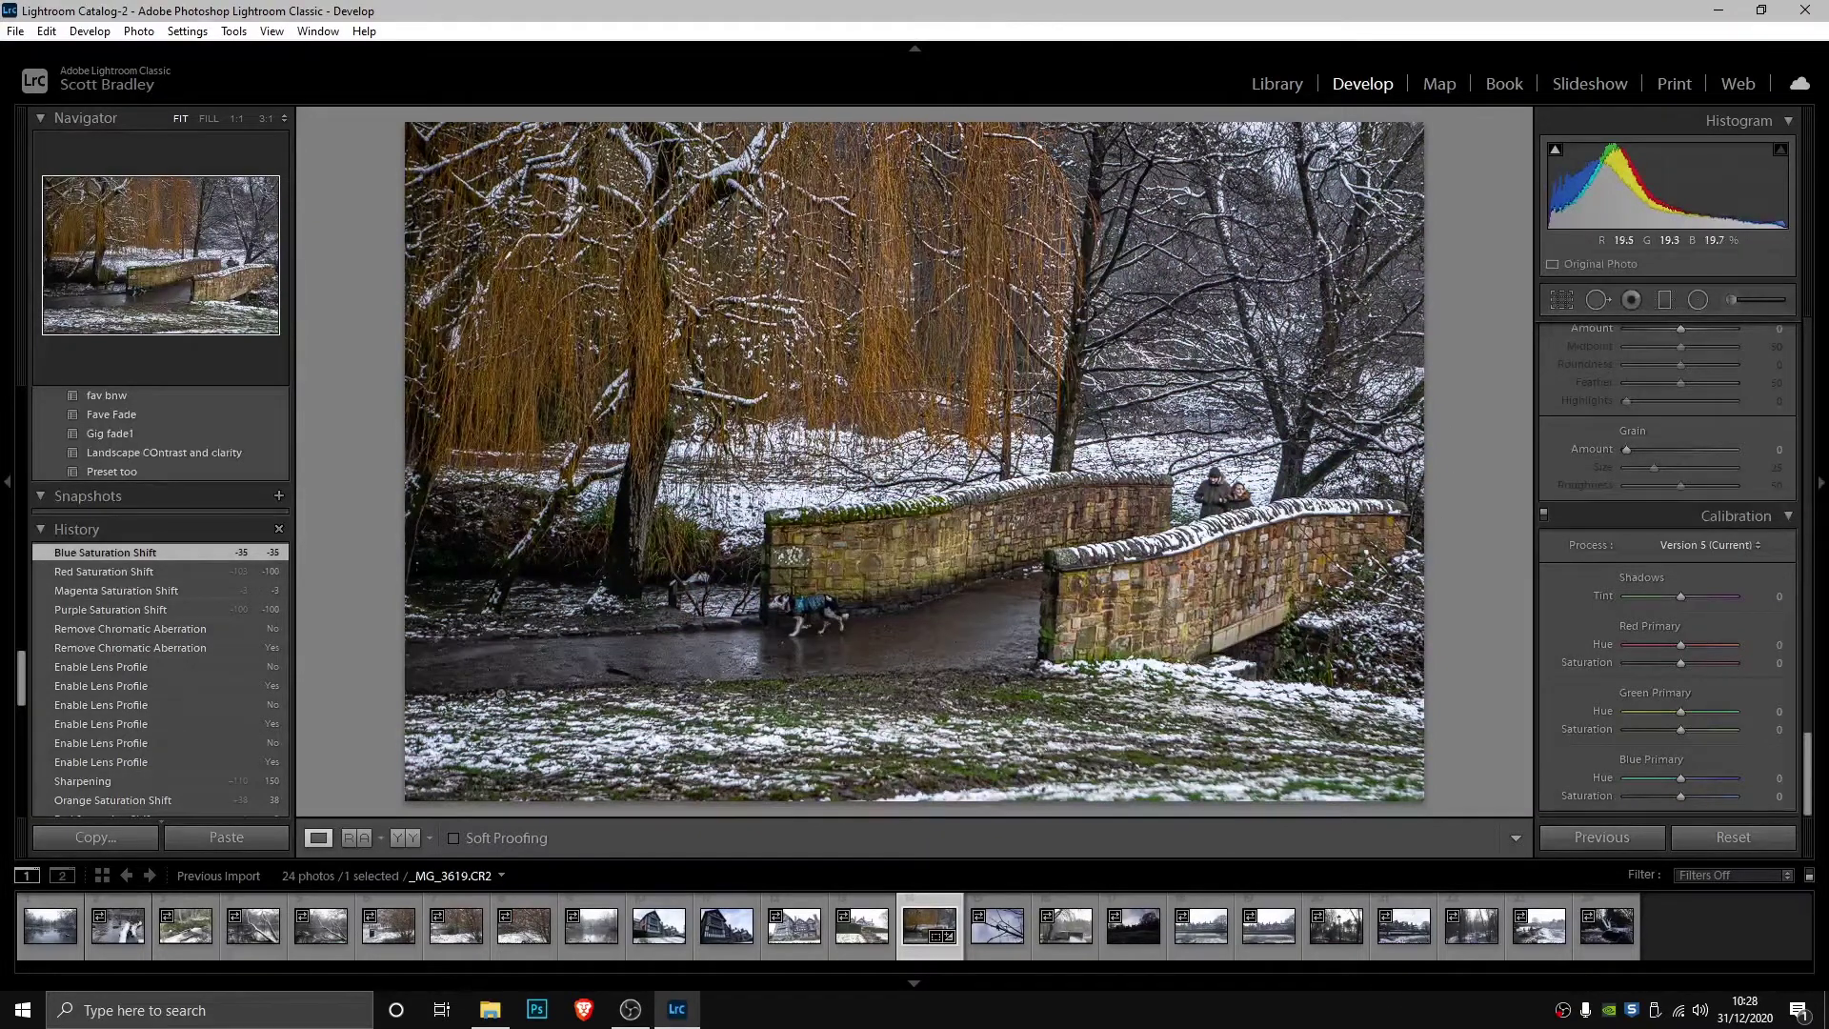
{"action": "right_click", "coordinate": [922, 922]}
{"action": "mouse_move", "coordinate": [971, 820]}
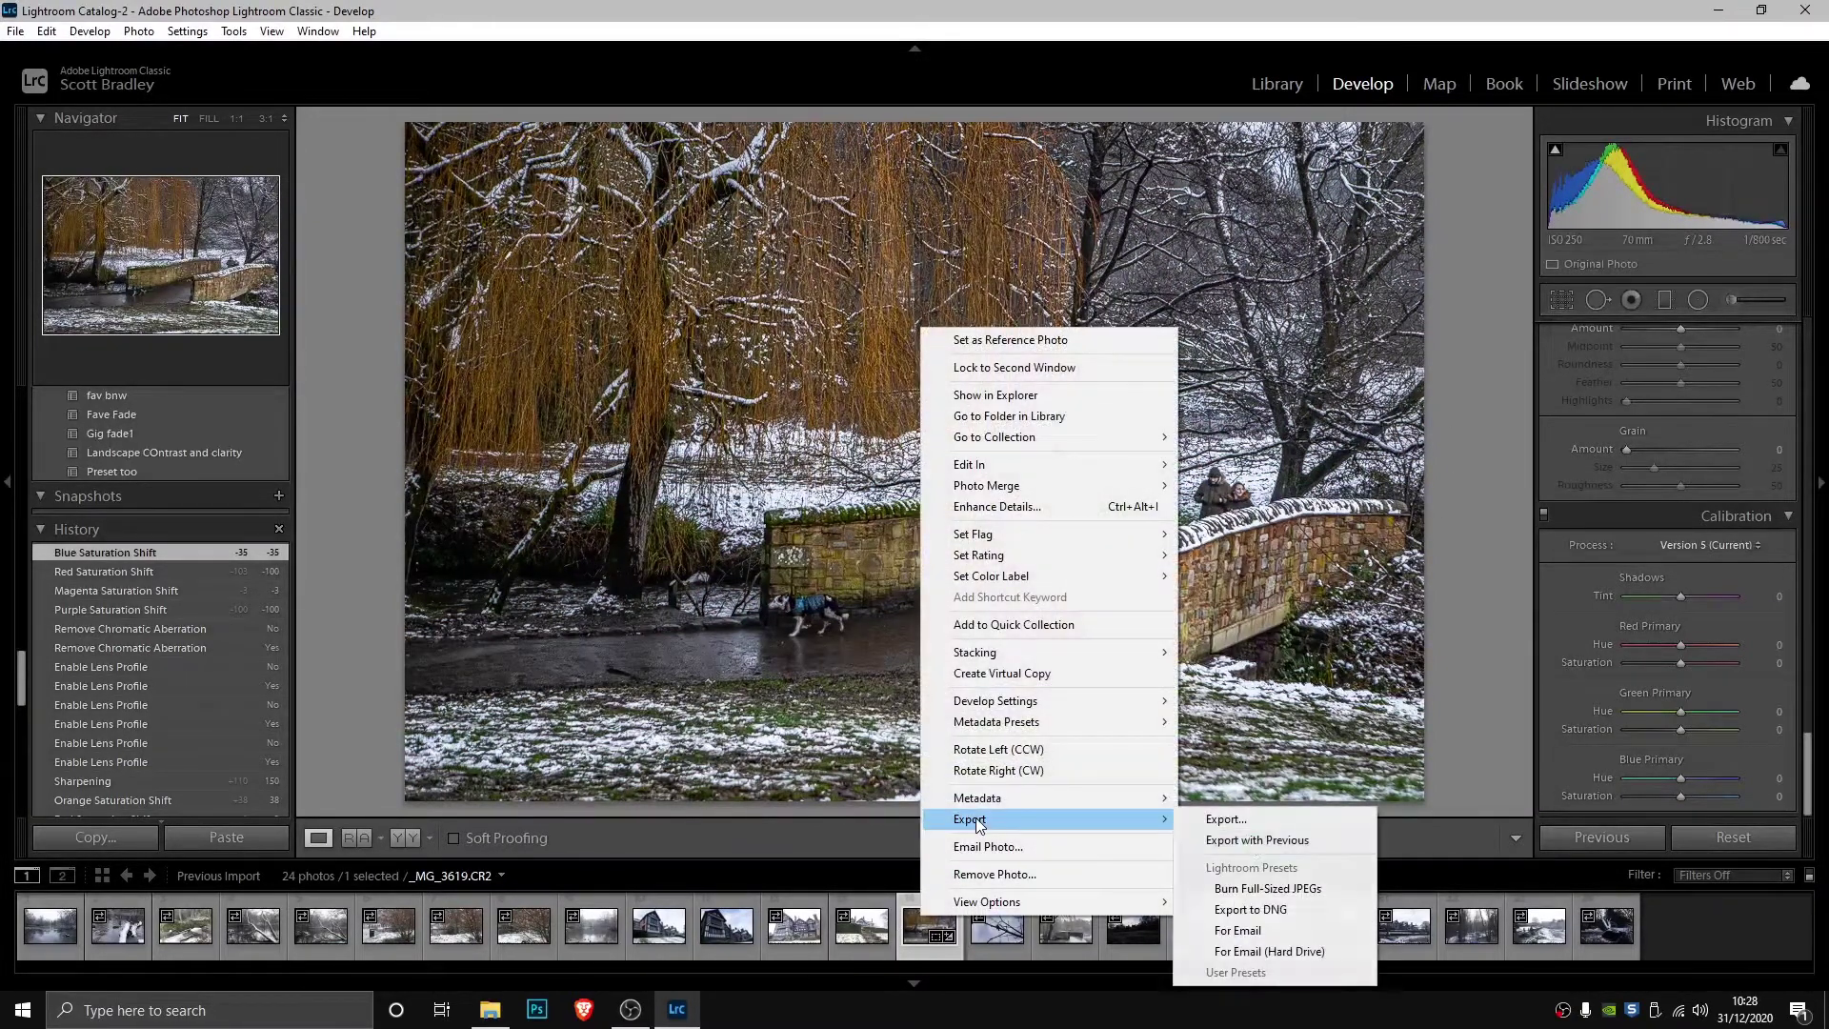
{"action": "left_click", "coordinate": [1246, 823]}
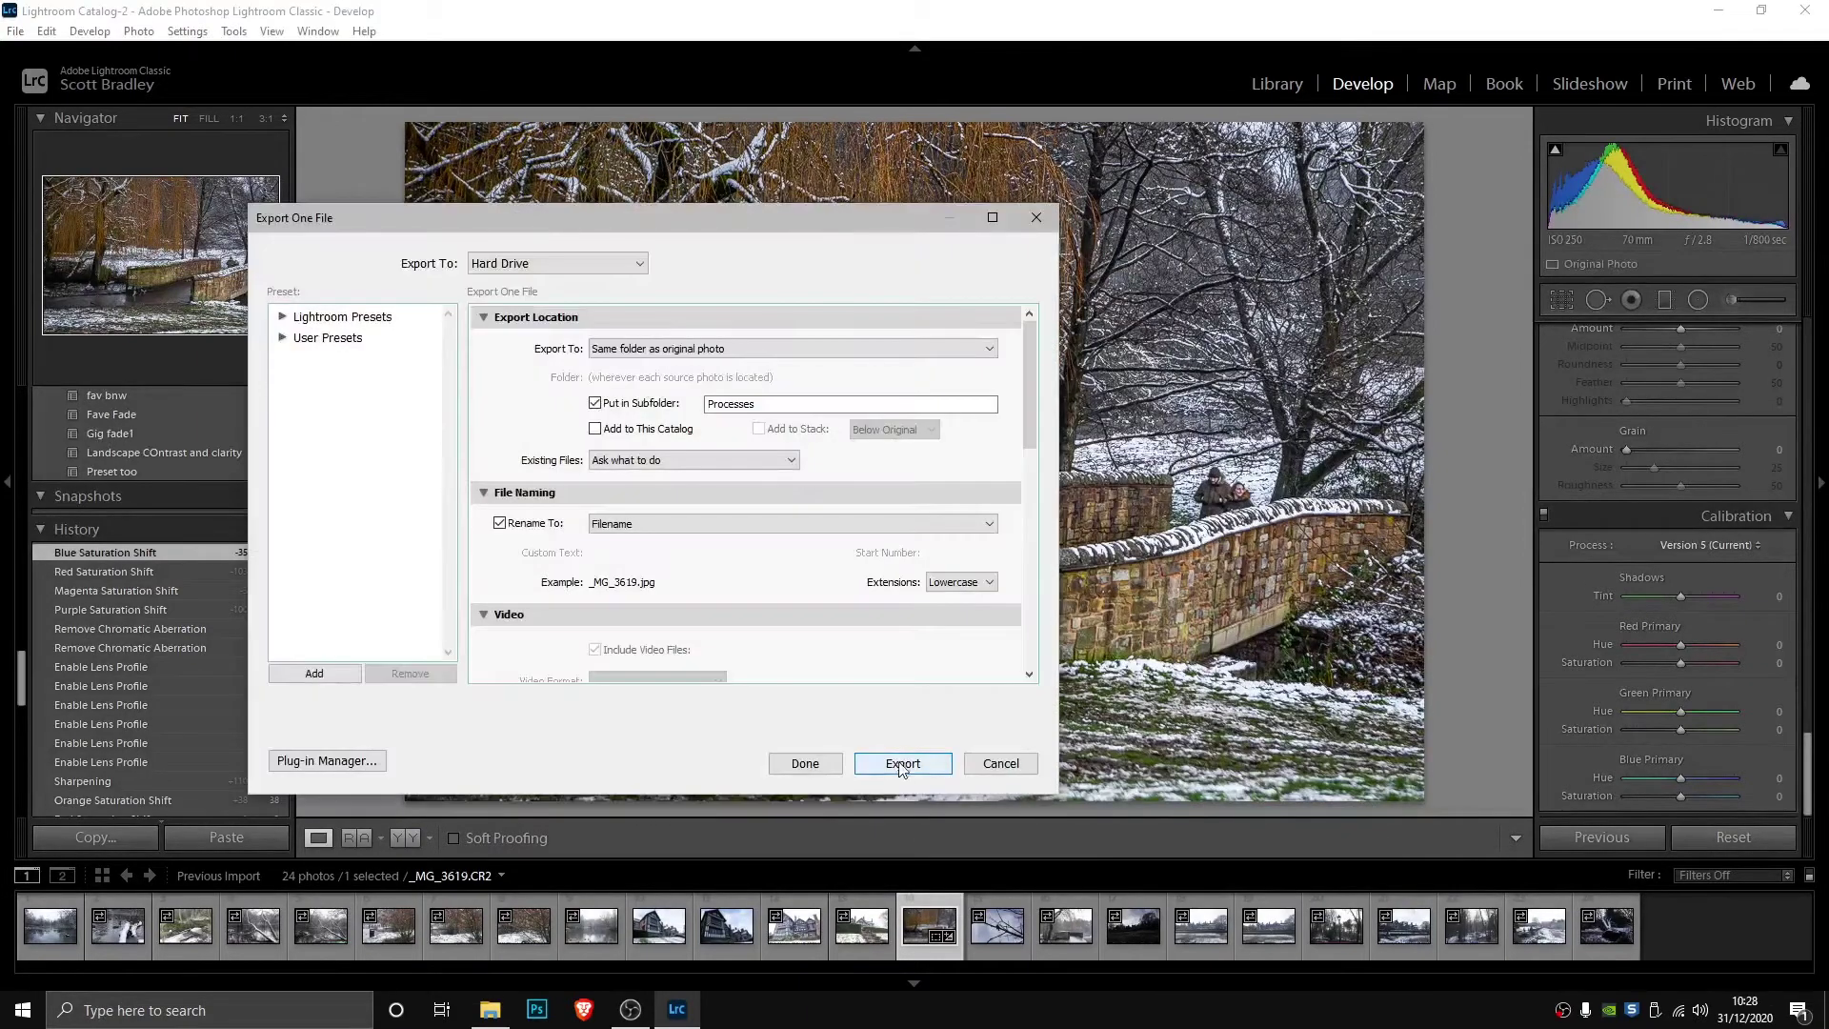
{"action": "left_click", "coordinate": [906, 762]}
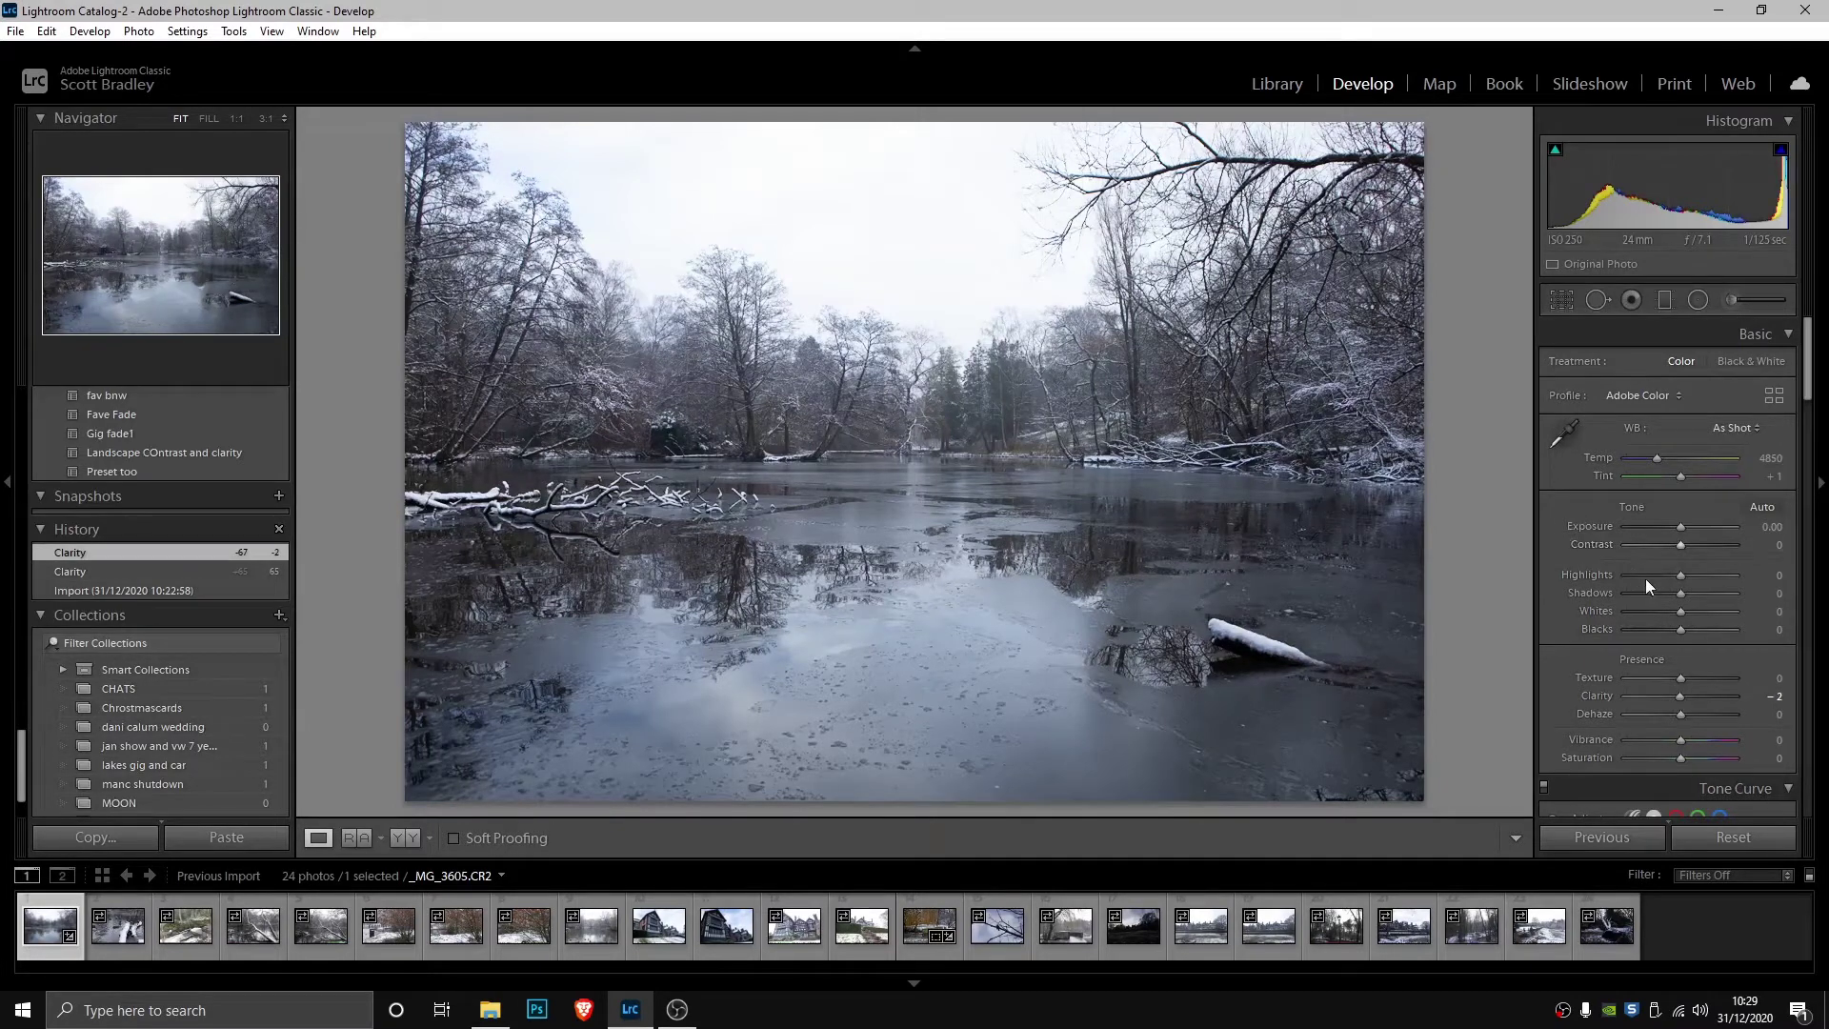
Step: Set Clarity to +65, Texture to +37 and Highlights to -100 on the frozen lake photo
{"action": "left_click", "coordinate": [1711, 695]}
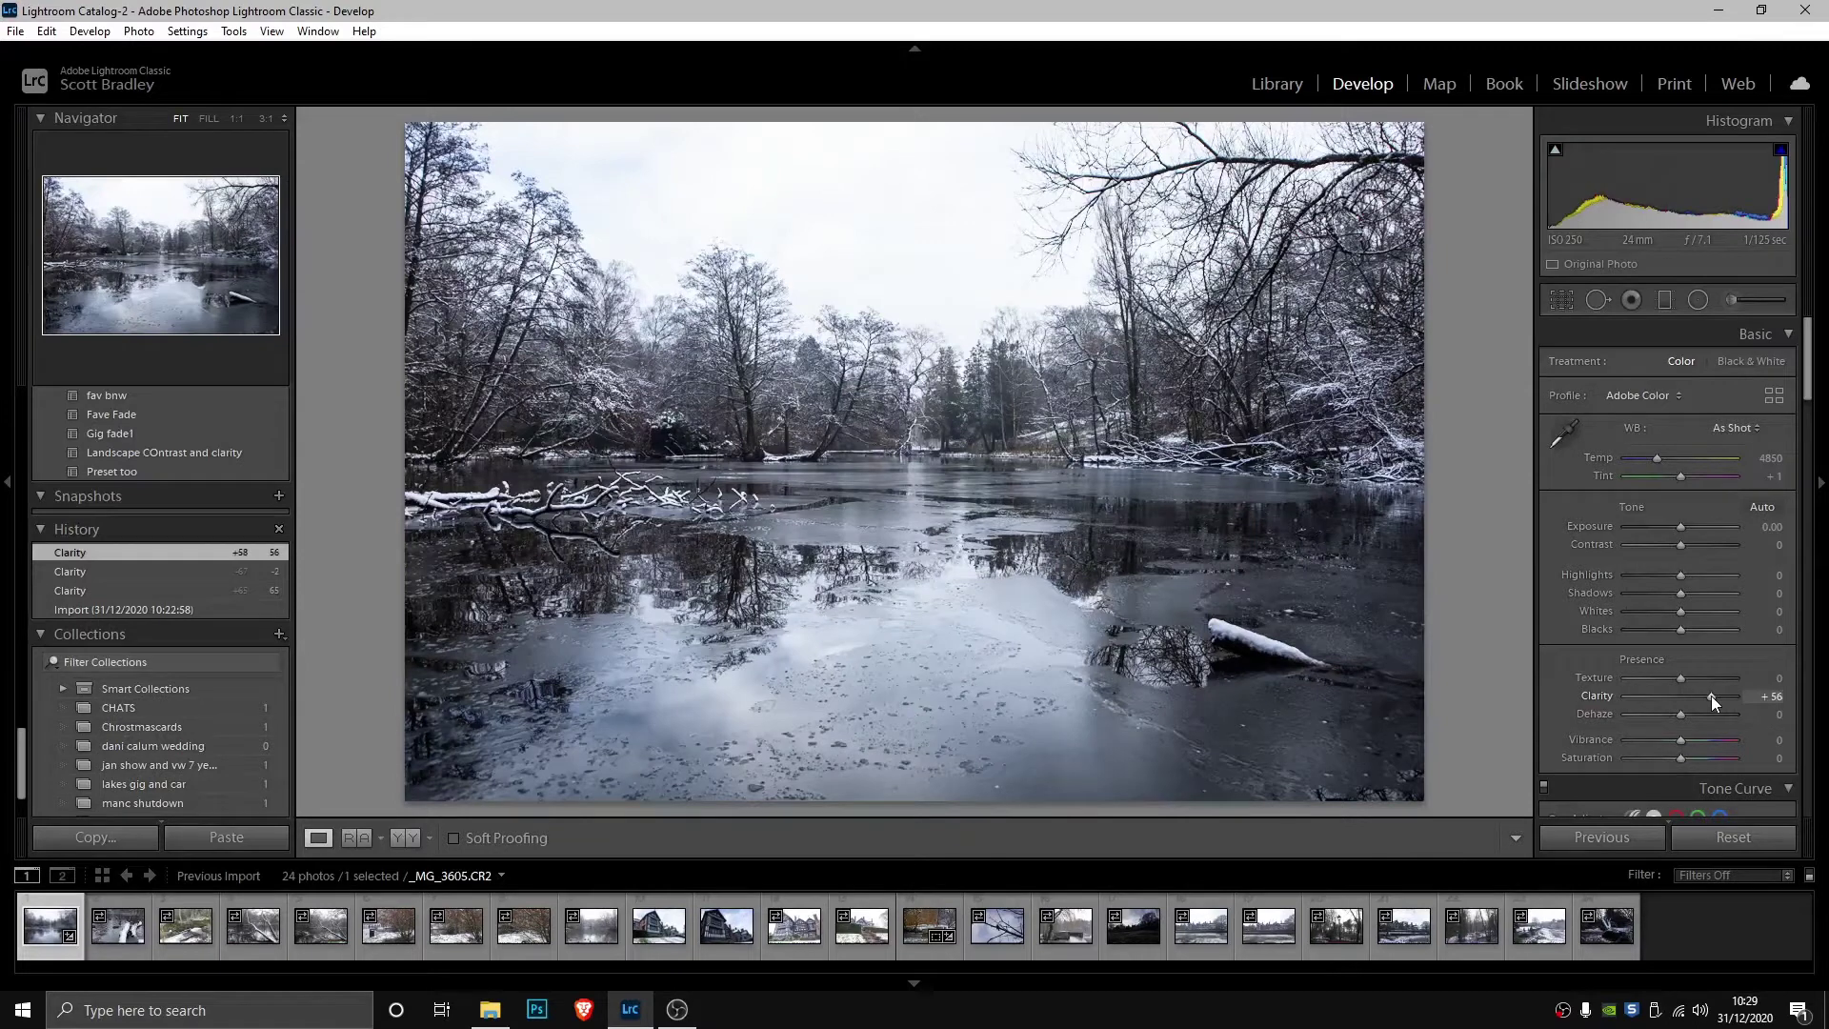
{"action": "left_click_drag", "start_coordinate": [1711, 696], "coordinate": [1704, 677]}
{"action": "left_click_drag", "start_coordinate": [1679, 574], "coordinate": [1500, 553]}
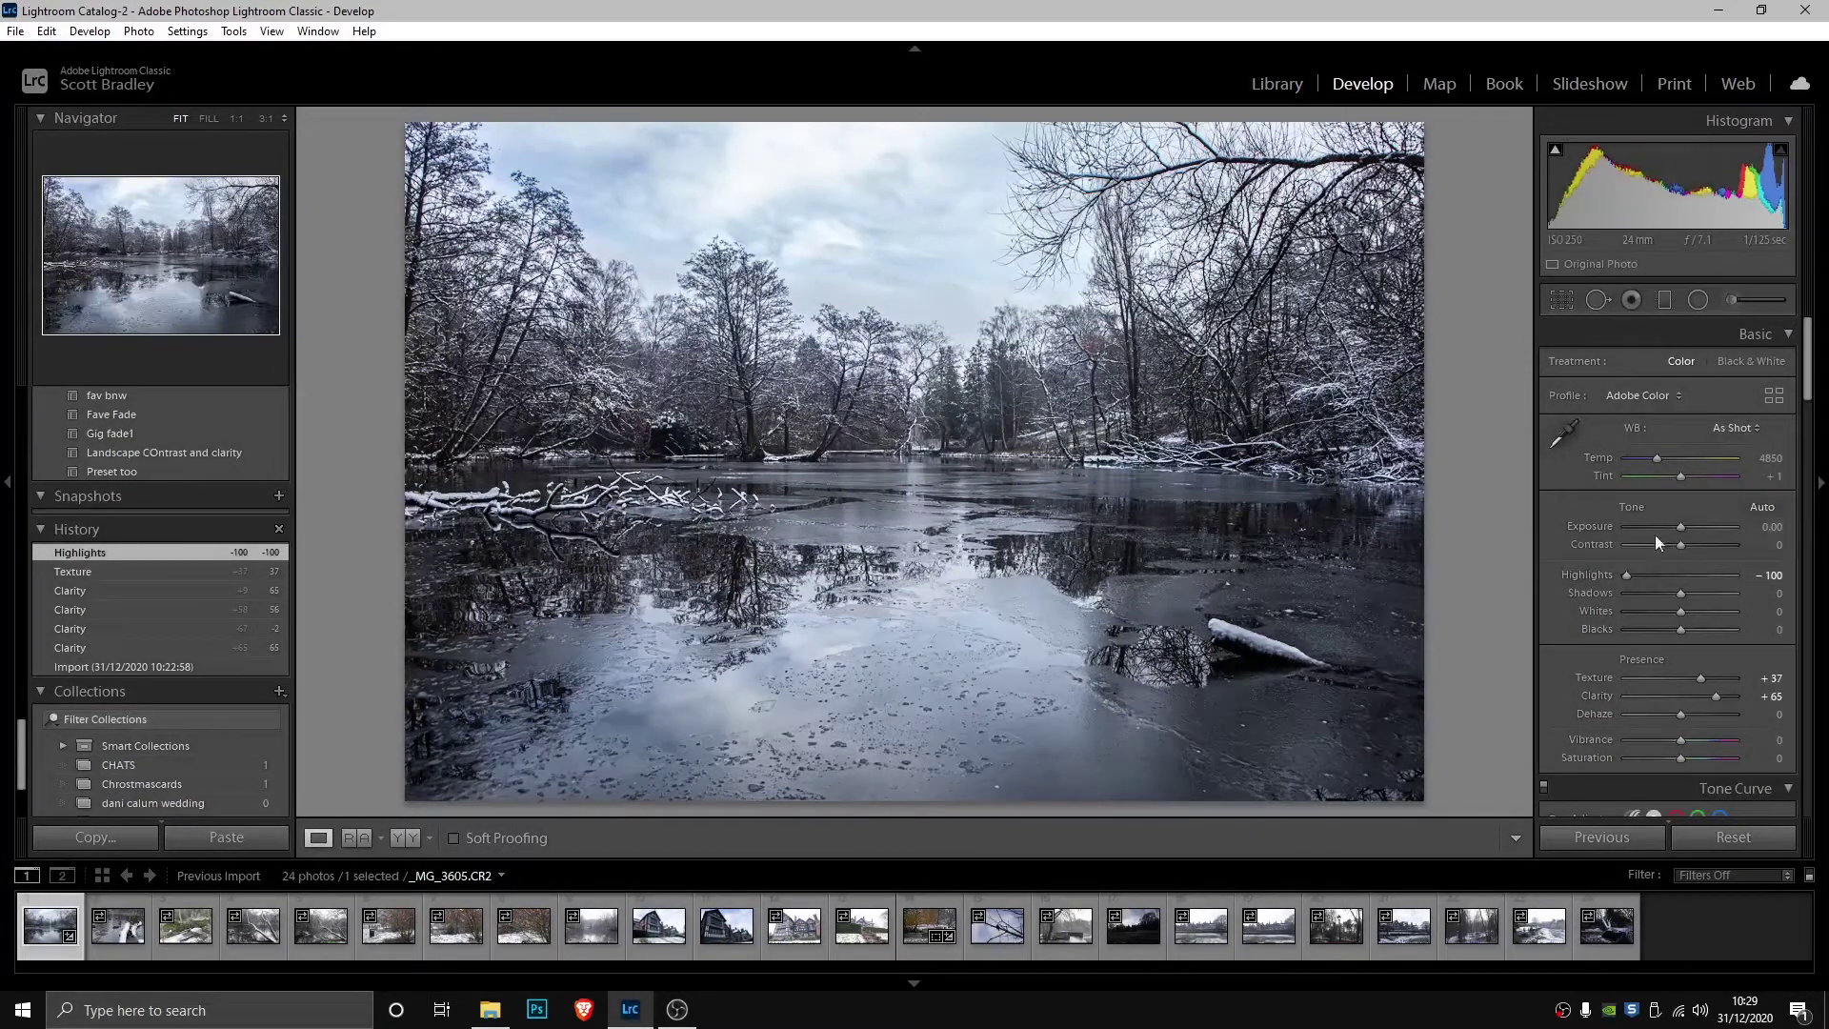
{"action": "left_click_drag", "start_coordinate": [1625, 575], "coordinate": [1437, 564]}
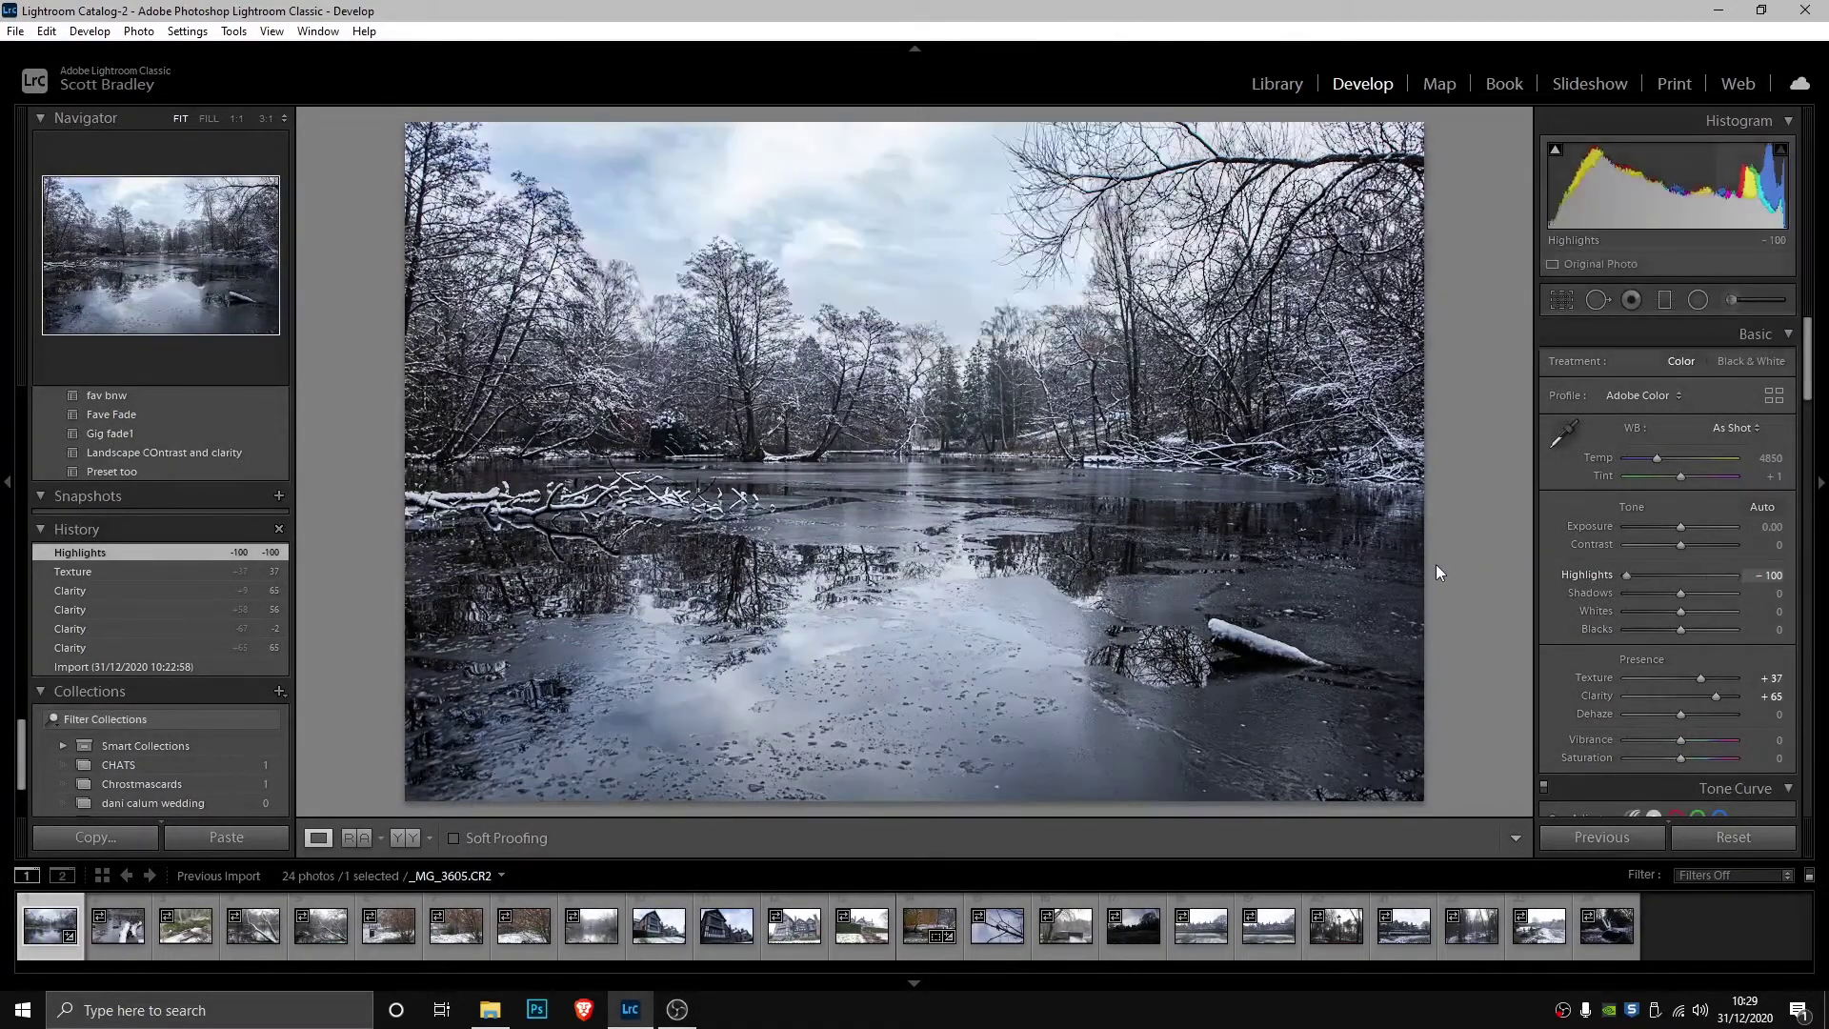
Step: Adjust the lake photo's tone and haze: Shadows +26, Contrast +32, Dehaze +40 and Exposure +0.18
{"action": "left_click_drag", "start_coordinate": [1680, 594], "coordinate": [1676, 524]}
{"action": "left_click_drag", "start_coordinate": [1682, 715], "coordinate": [1705, 714]}
{"action": "left_click_drag", "start_coordinate": [1683, 528], "coordinate": [1688, 528]}
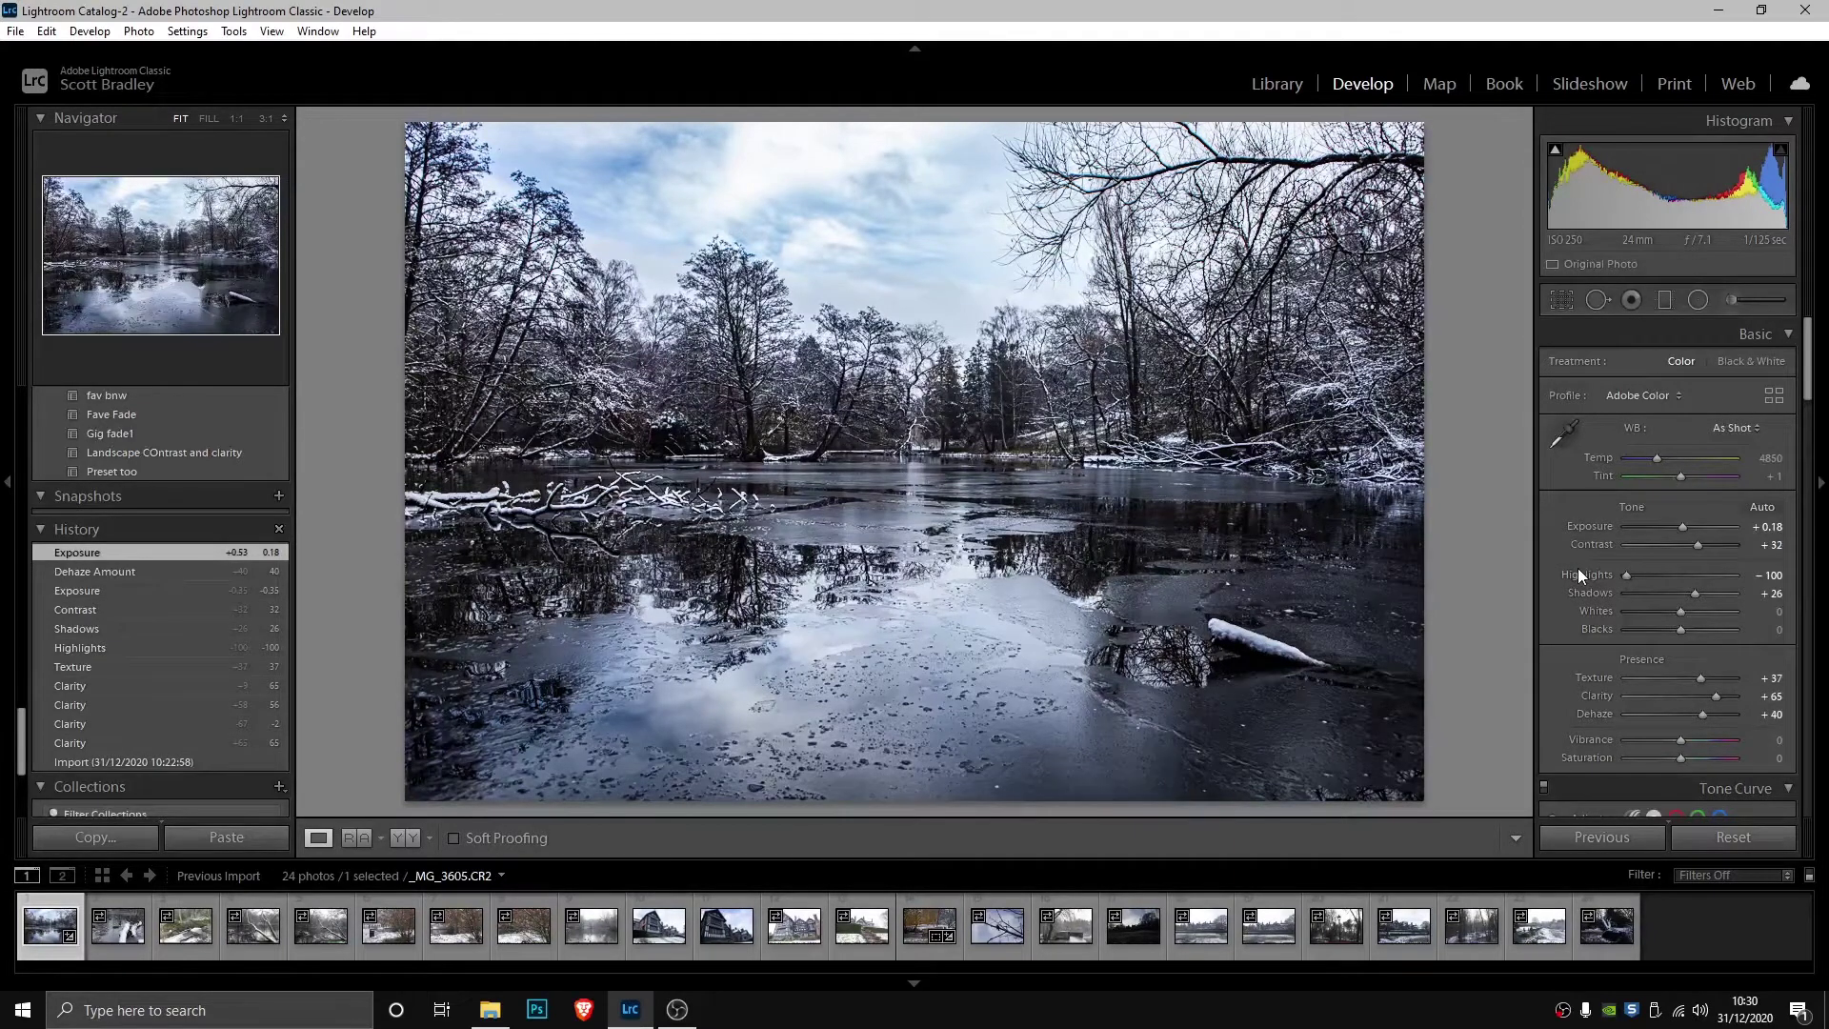
Step: Set the lake photo's Saturation to +54
{"action": "scroll", "coordinate": [1578, 568], "scroll_direction": "down", "scroll_amount": 3}
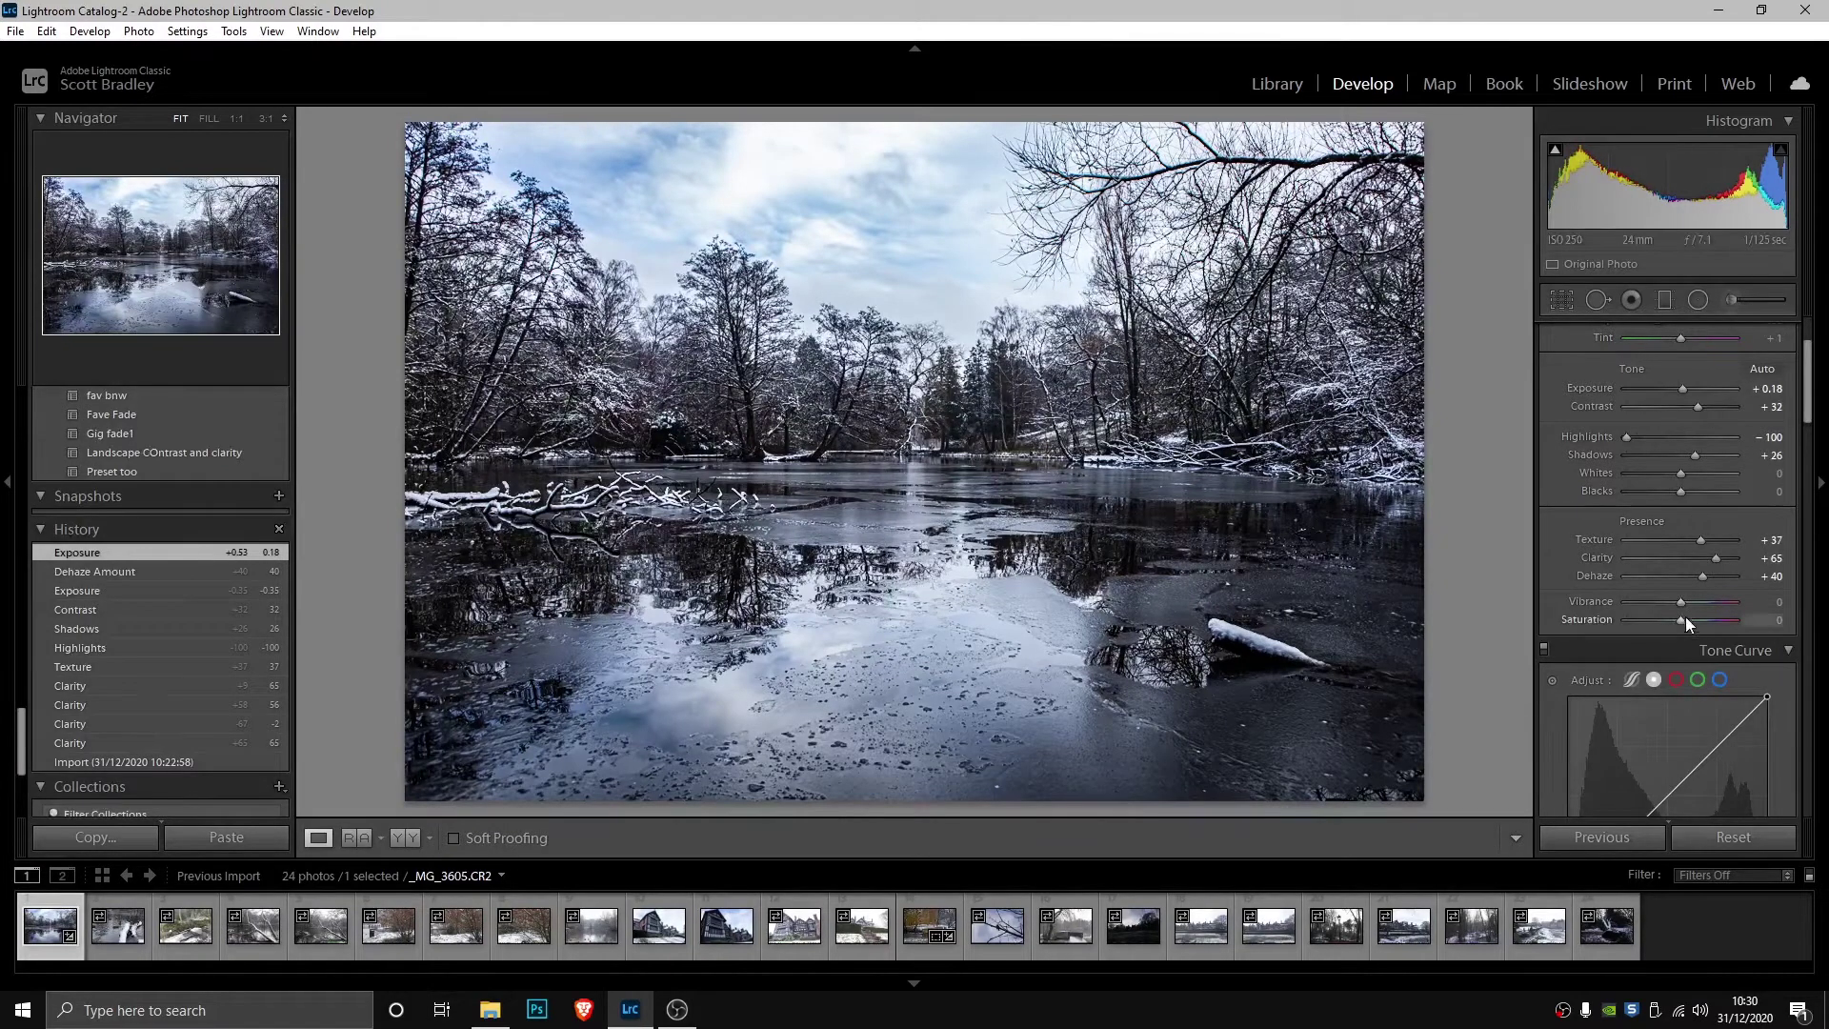
{"action": "left_click_drag", "start_coordinate": [1684, 615], "coordinate": [1713, 614]}
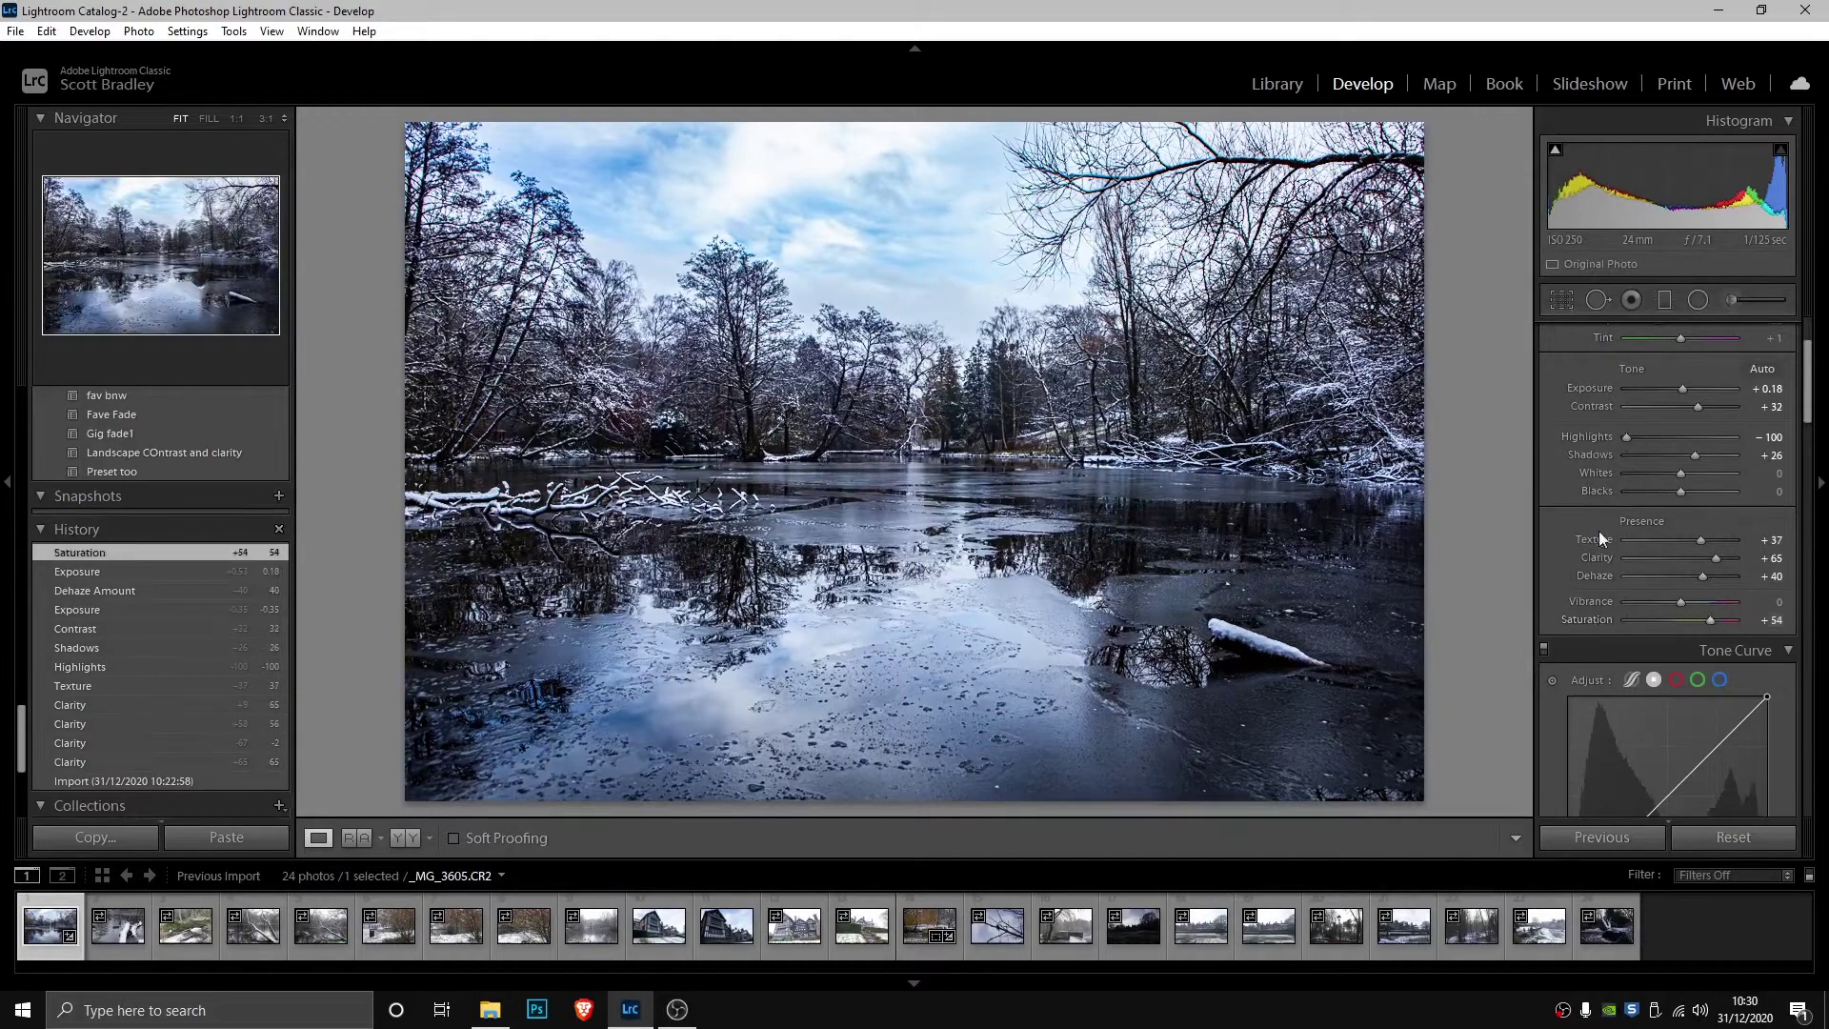
{"action": "scroll", "coordinate": [1547, 511], "scroll_direction": "down", "scroll_amount": 3}
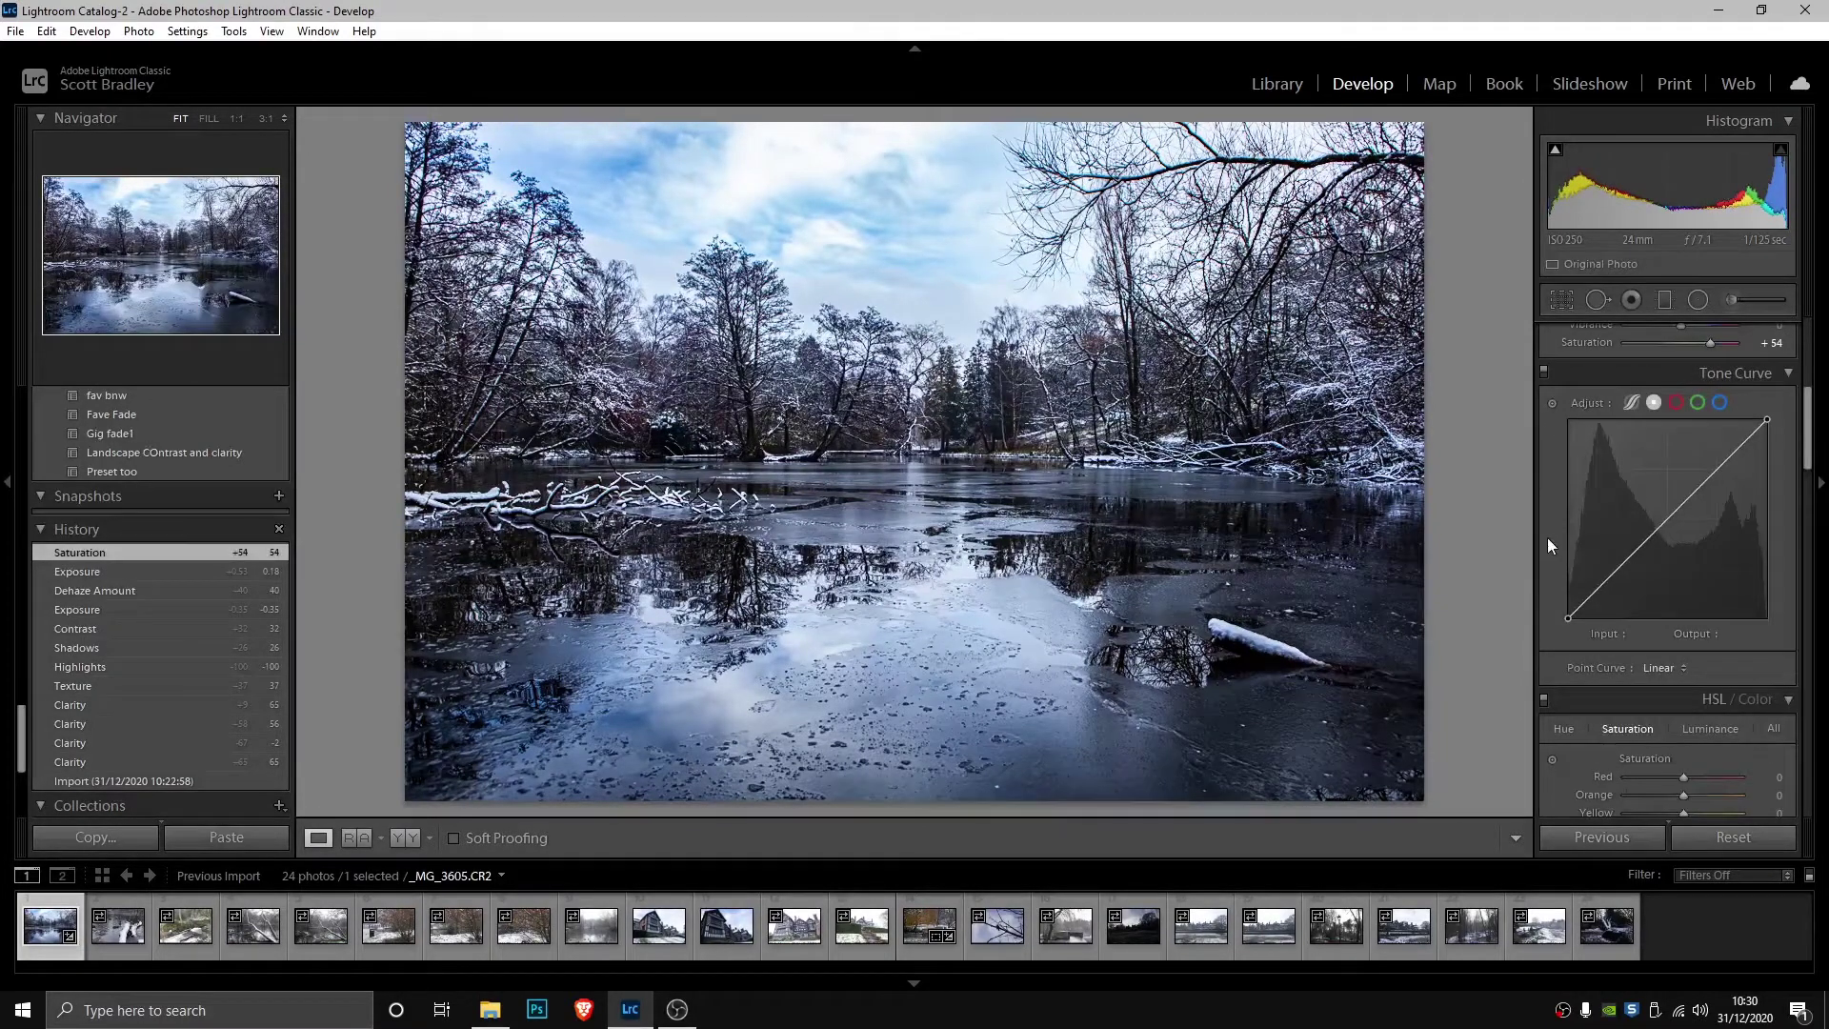
{"action": "scroll", "coordinate": [1548, 537], "scroll_direction": "down", "scroll_amount": 4}
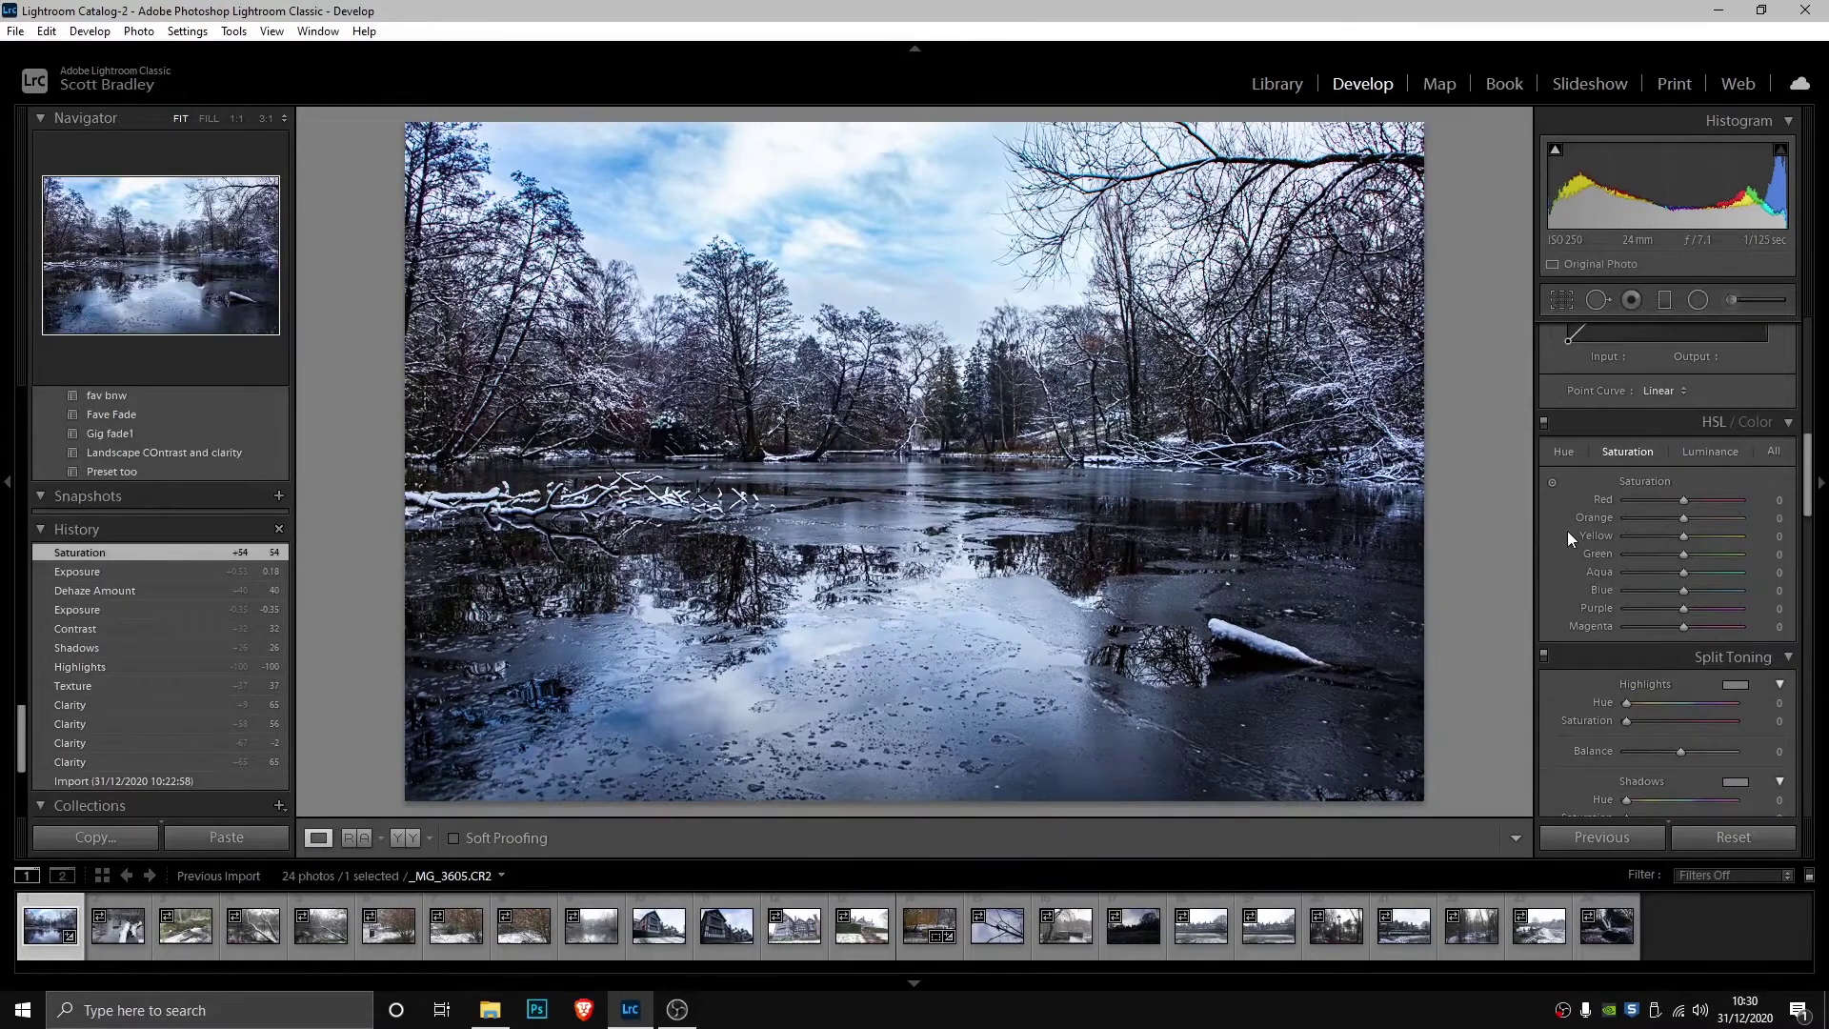
Step: Set the lake photo's HSL saturation to Blue -37, Red +5, Orange +100 and Yellow +100
{"action": "scroll", "coordinate": [1581, 547], "scroll_direction": "down", "scroll_amount": 3}
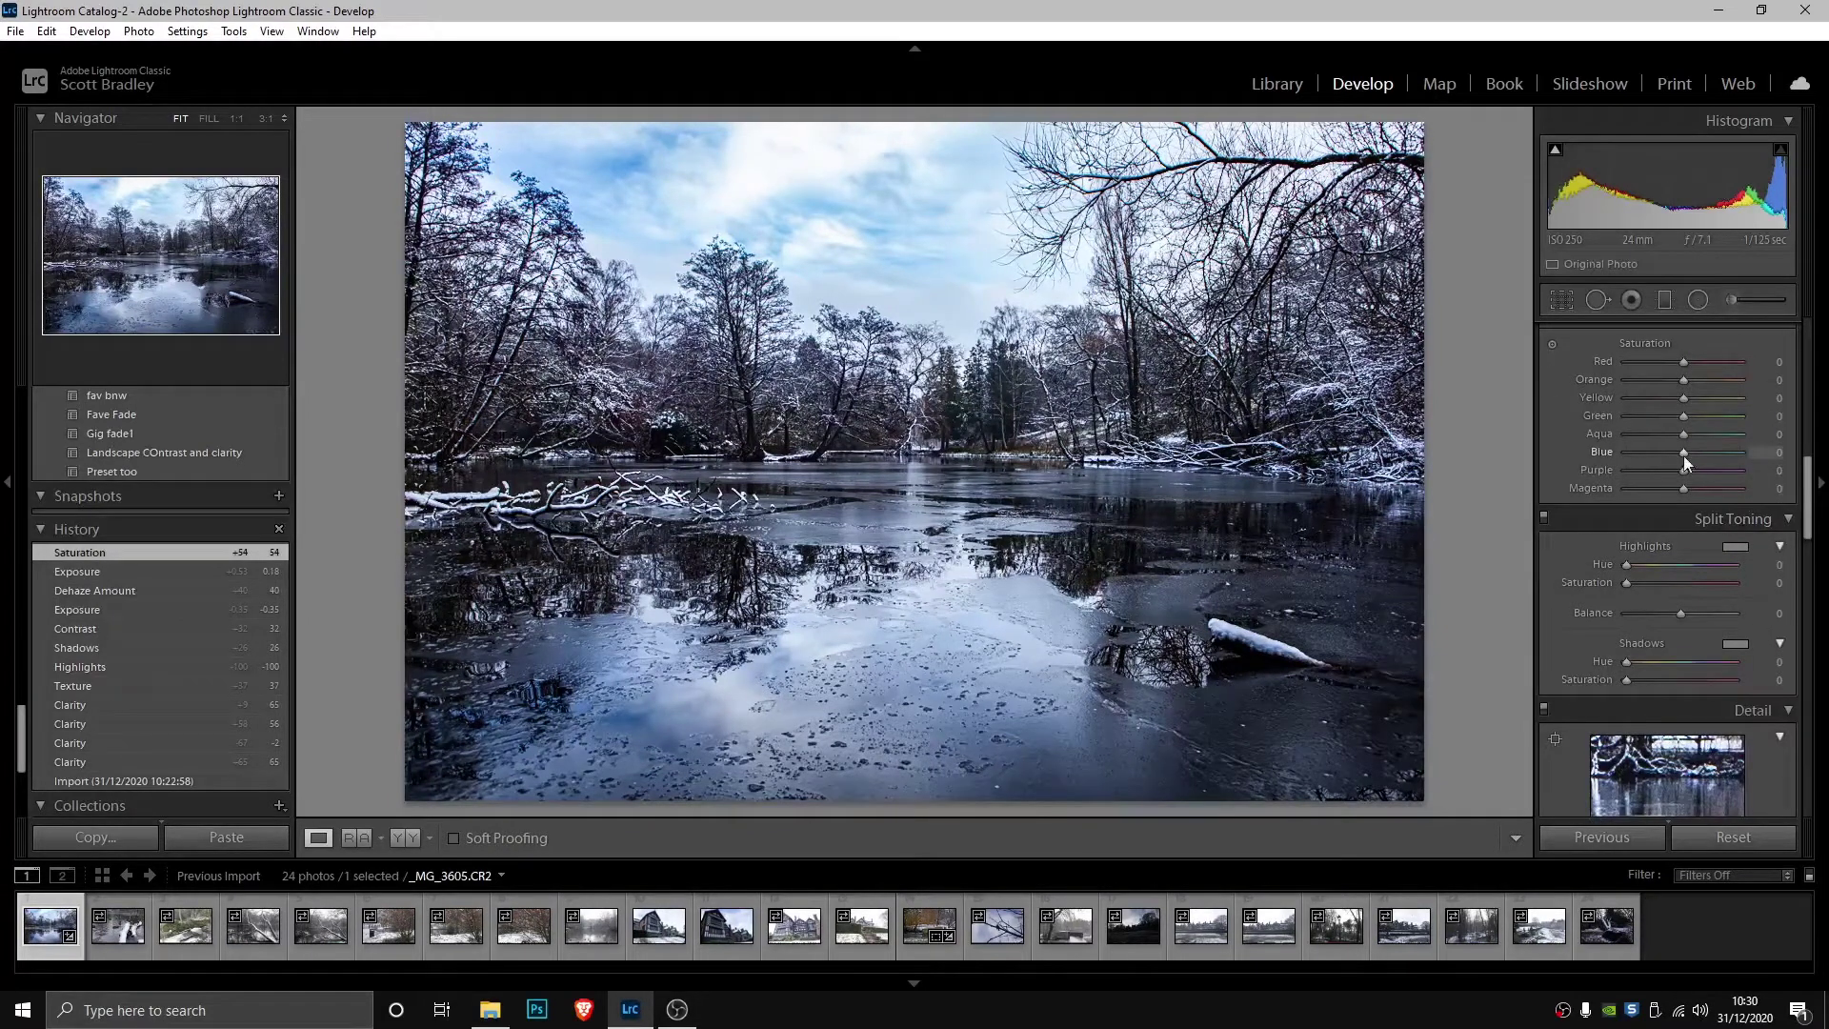
{"action": "left_click_drag", "start_coordinate": [1679, 454], "coordinate": [1662, 452]}
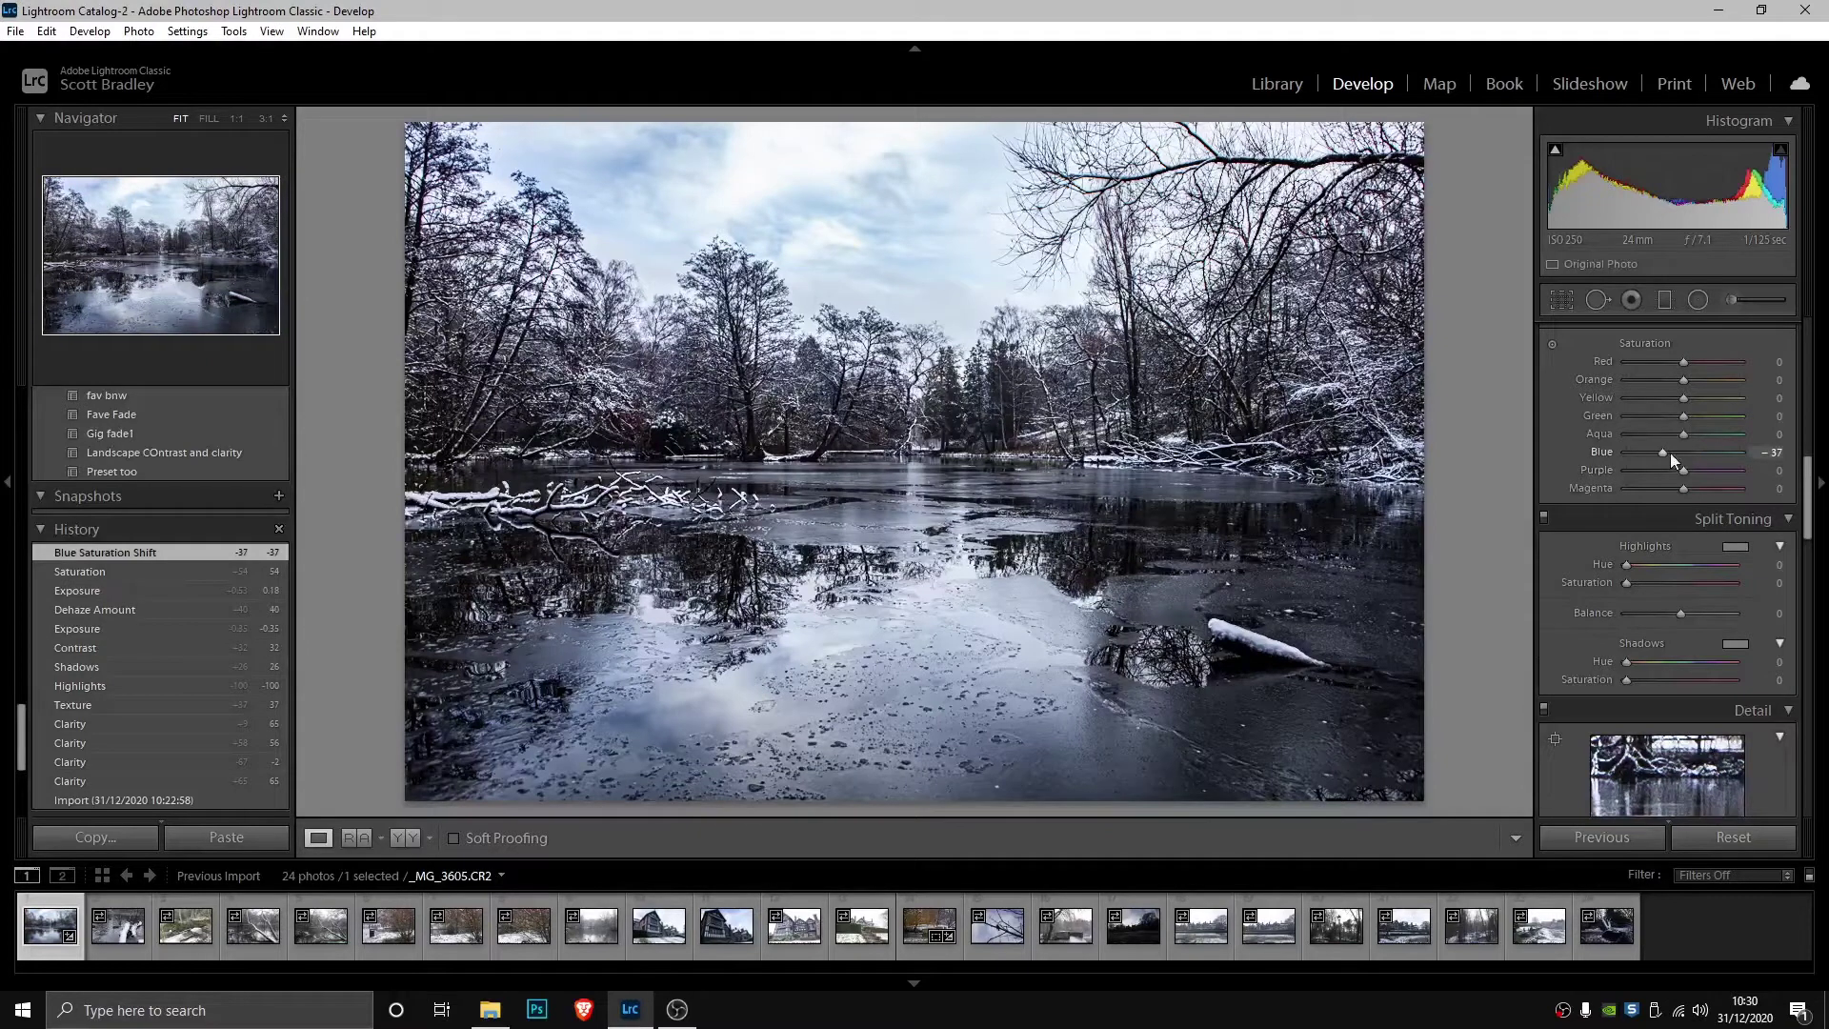
{"action": "left_click_drag", "start_coordinate": [1690, 358], "coordinate": [1684, 399]}
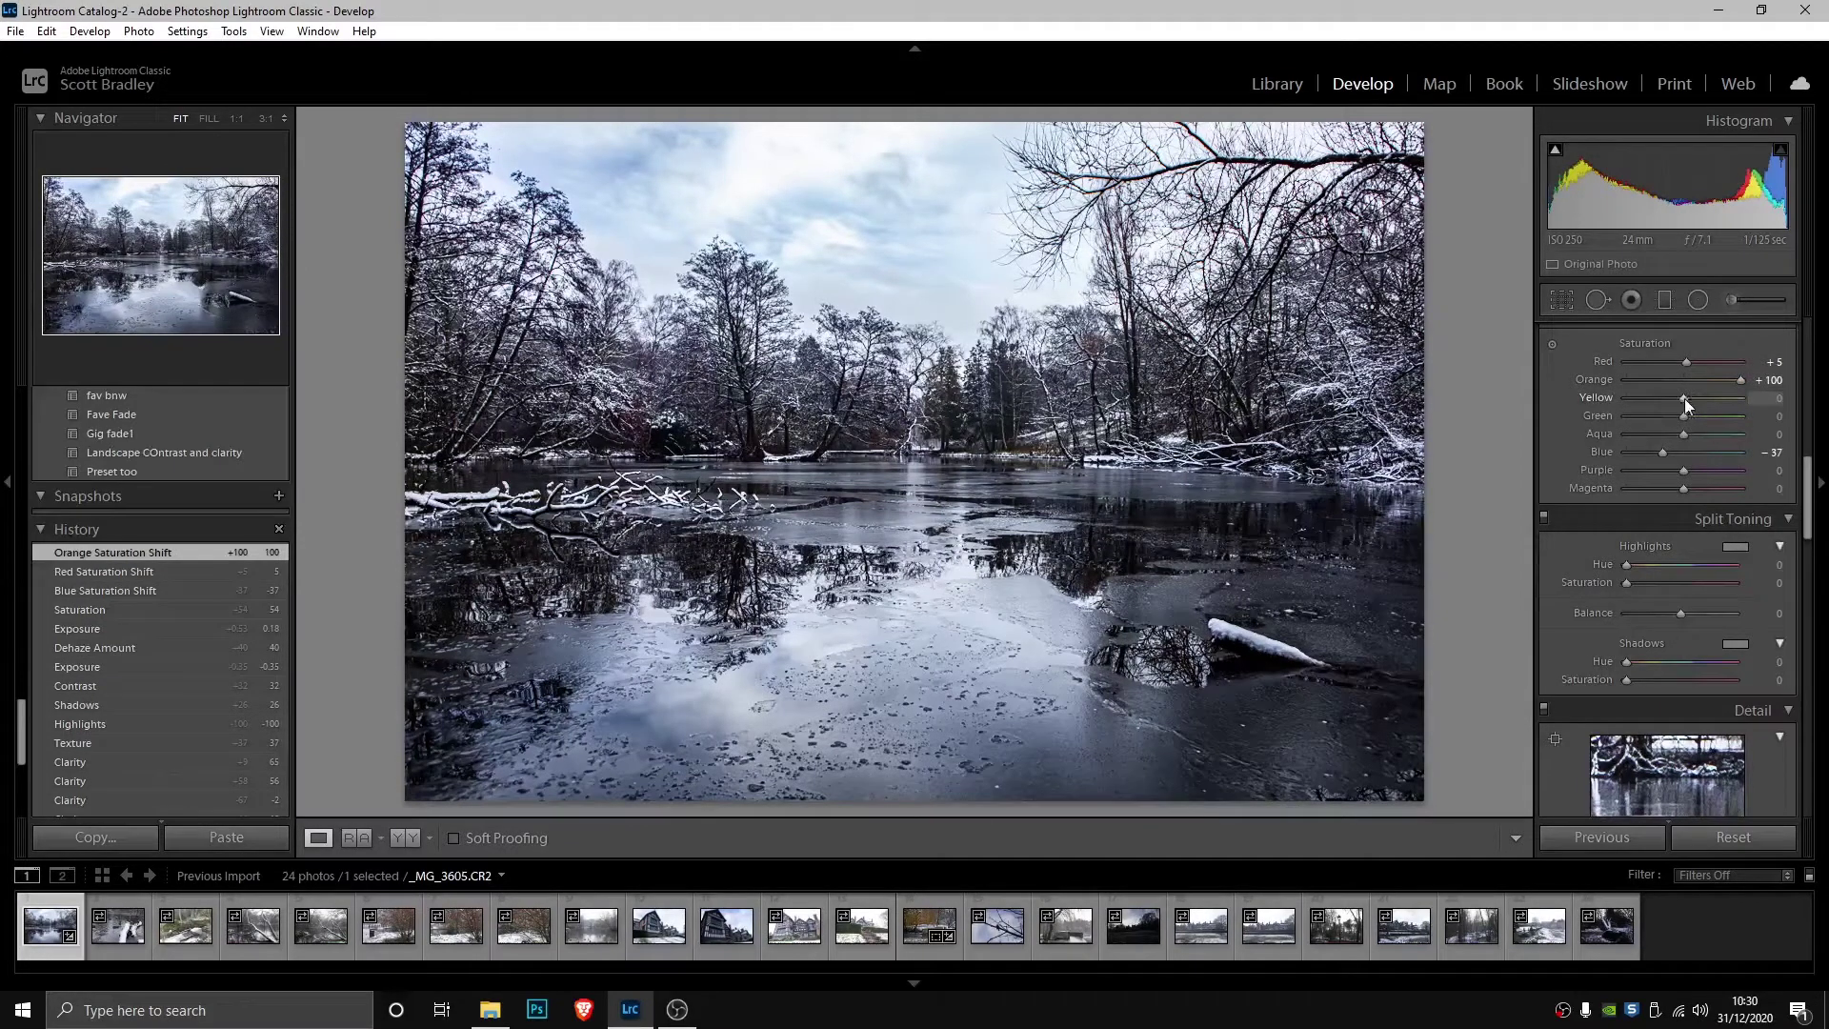
{"action": "left_click_drag", "start_coordinate": [1776, 403], "coordinate": [1547, 410]}
Step: Set the lake photo's HSL saturation to Green +78, Aqua +100, Blue -5, Purple -50 and Magenta +75
{"action": "left_click_drag", "start_coordinate": [1686, 416], "coordinate": [1827, 416]}
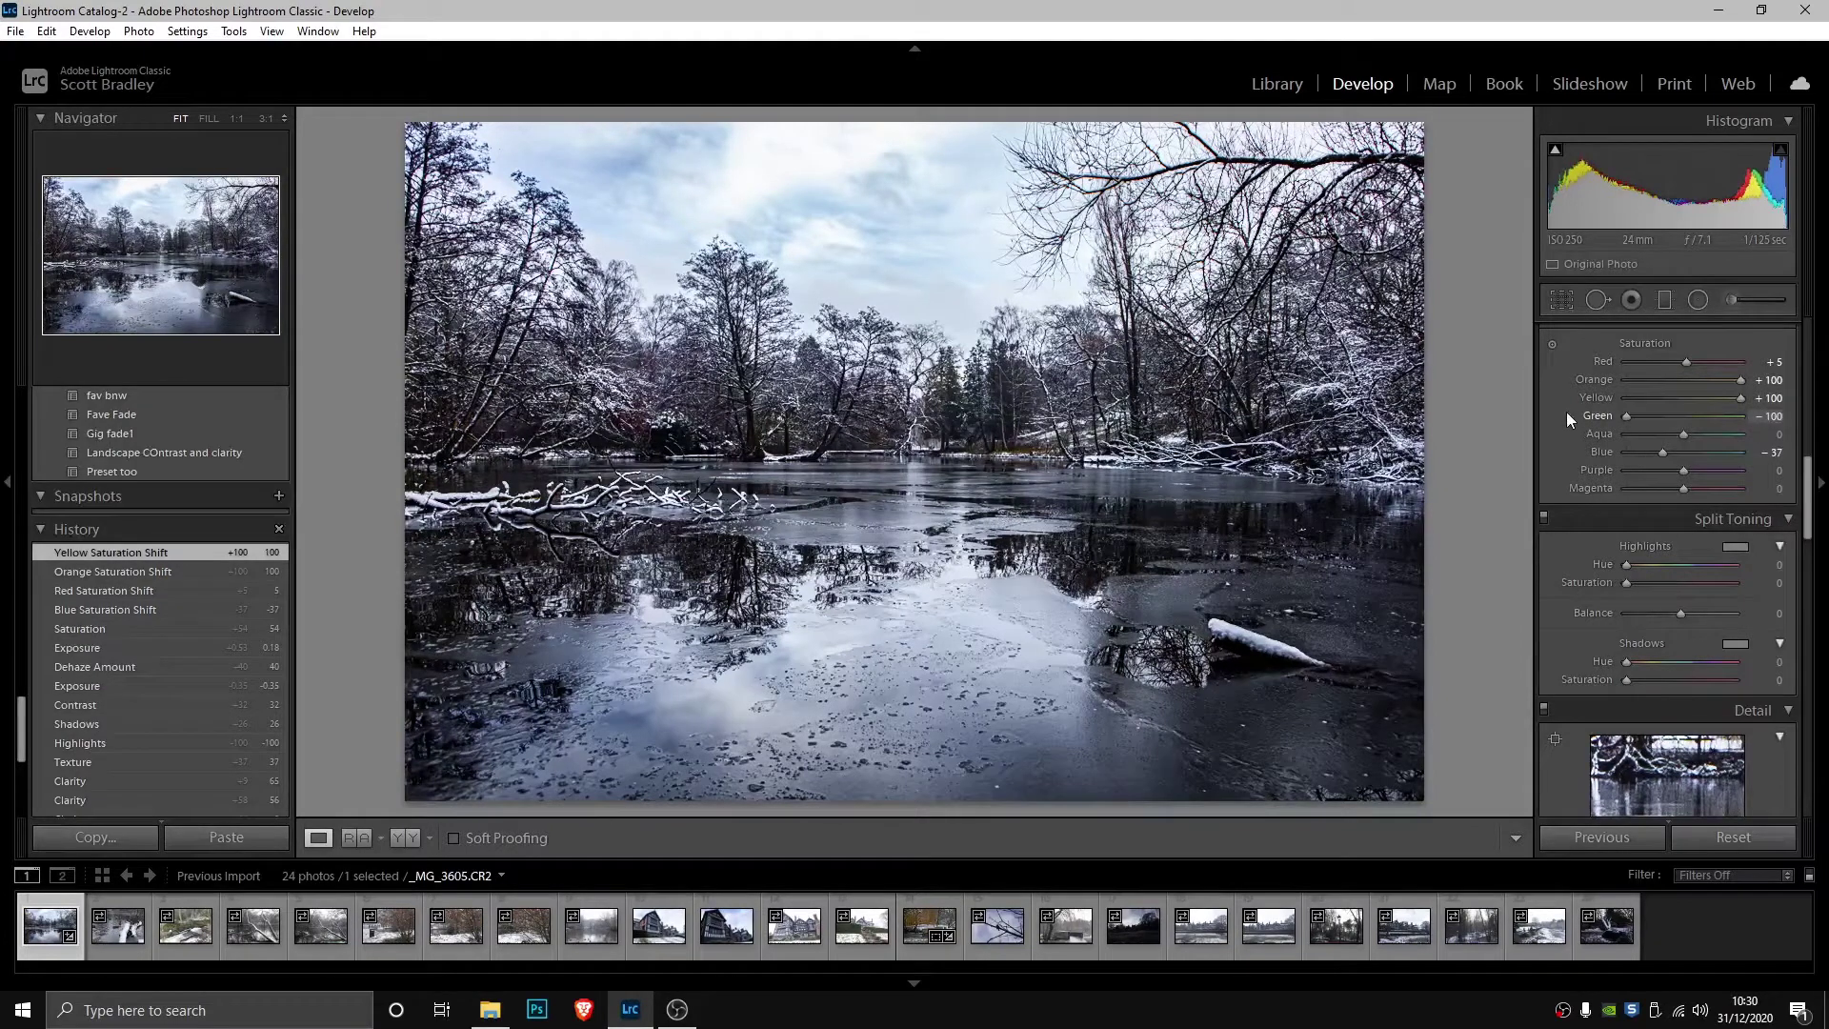
{"action": "mouse_move", "coordinate": [1815, 420]}
{"action": "left_mouse_down"}
{"action": "mouse_move", "coordinate": [1610, 424]}
{"action": "mouse_move", "coordinate": [1828, 425]}
{"action": "left_mouse_up"}
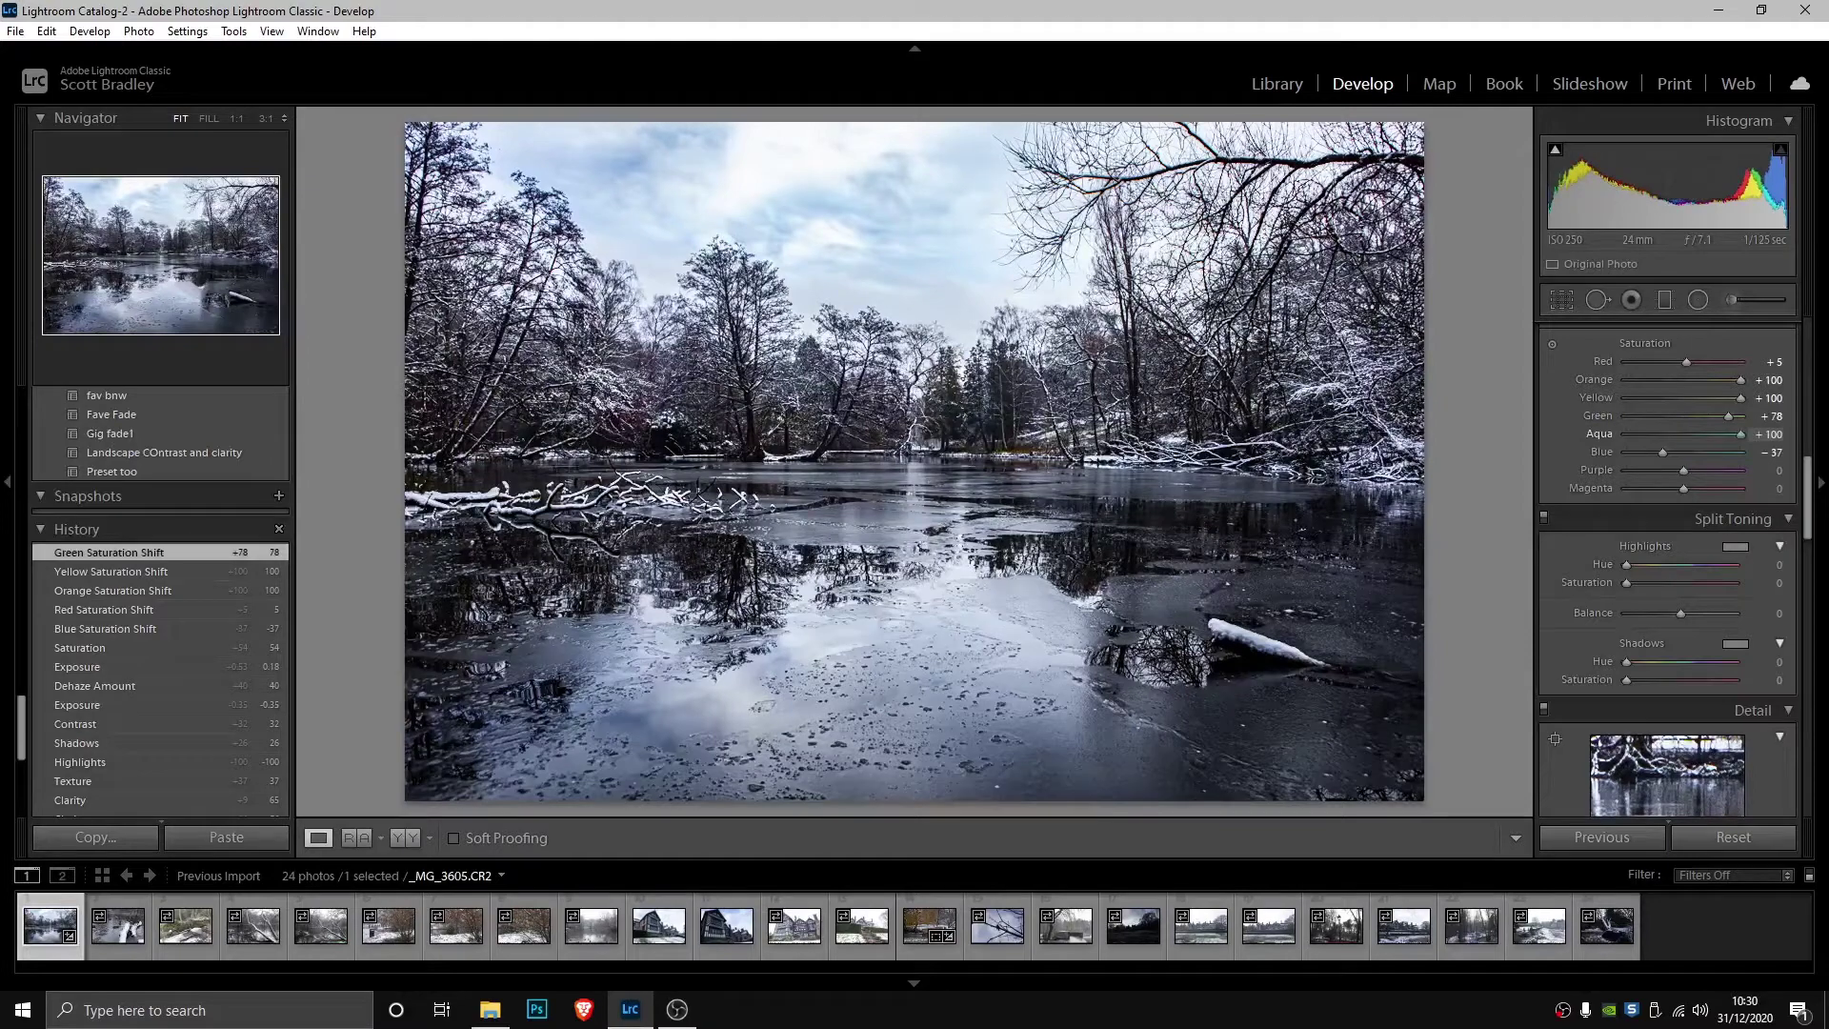
{"action": "left_click_drag", "start_coordinate": [1626, 434], "coordinate": [1813, 419]}
{"action": "left_click_drag", "start_coordinate": [1664, 451], "coordinate": [1730, 489]}
Step: Crop the lake photo to a wider custom frame, trimming both sides and the lower water, with the scene centred horizontally
{"action": "left_click", "coordinate": [1562, 300]}
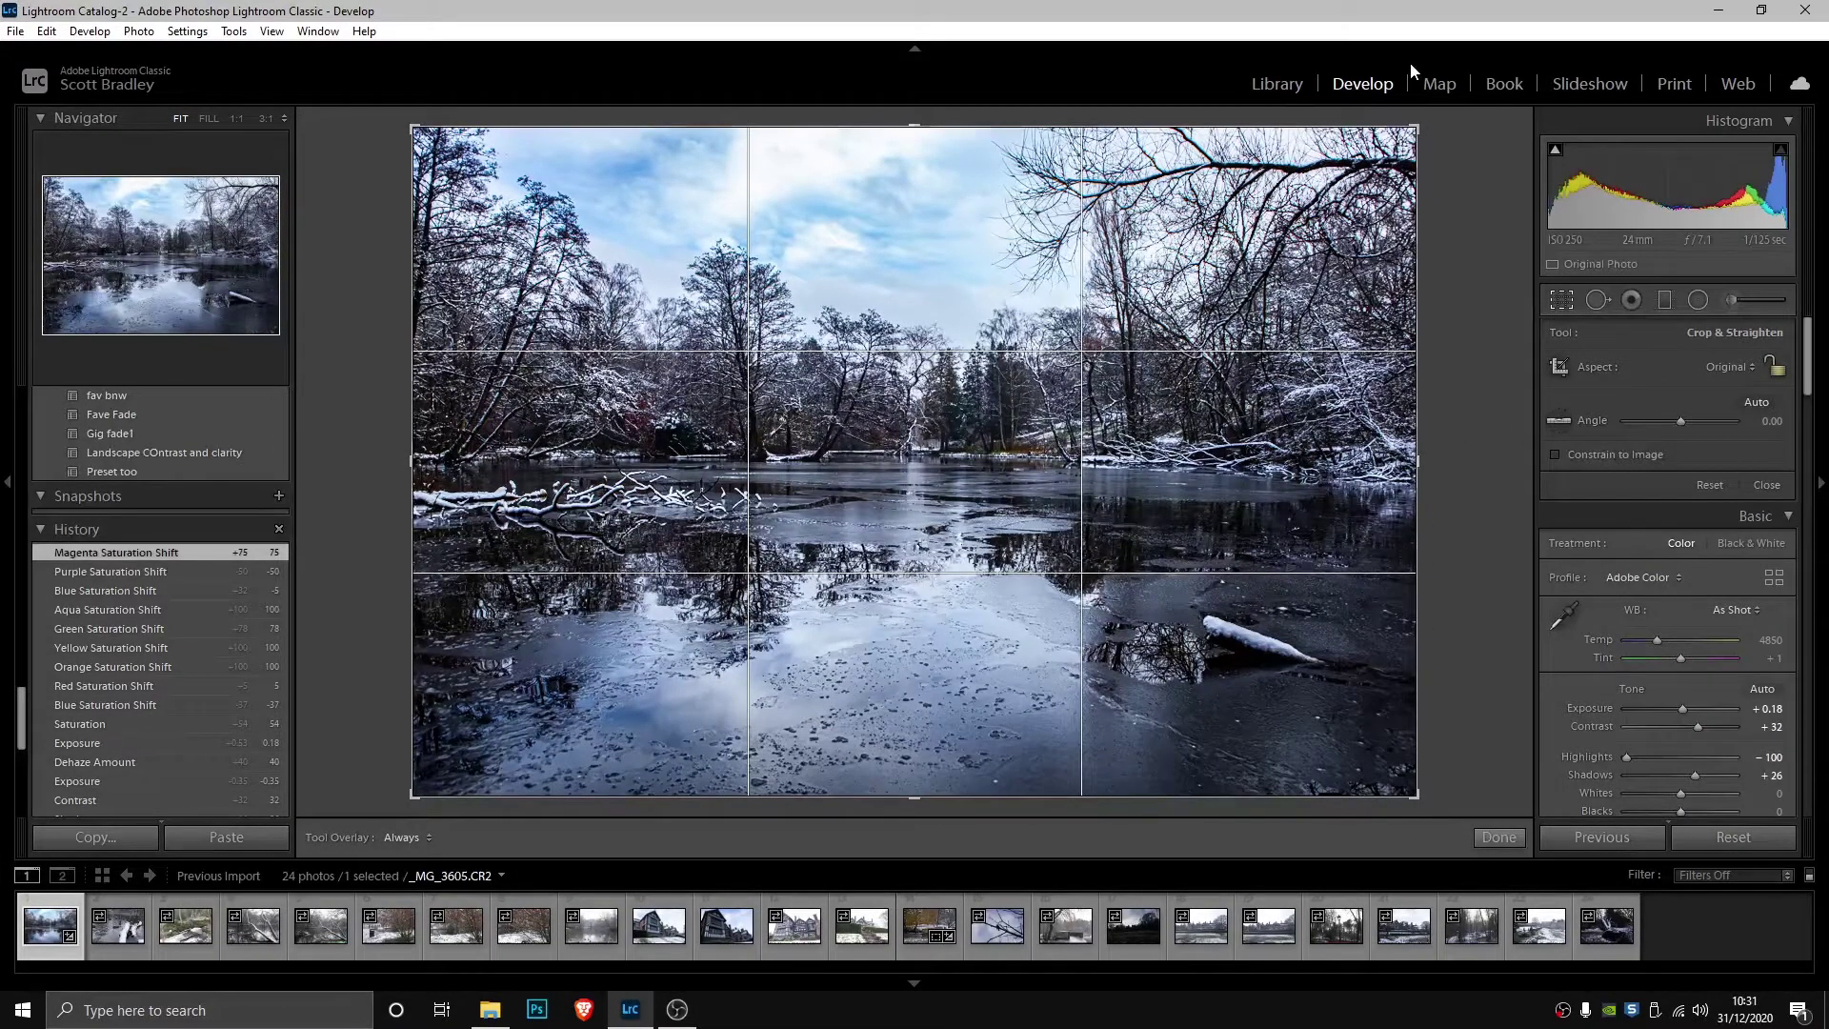
{"action": "left_click_drag", "start_coordinate": [1417, 794], "coordinate": [1375, 712]}
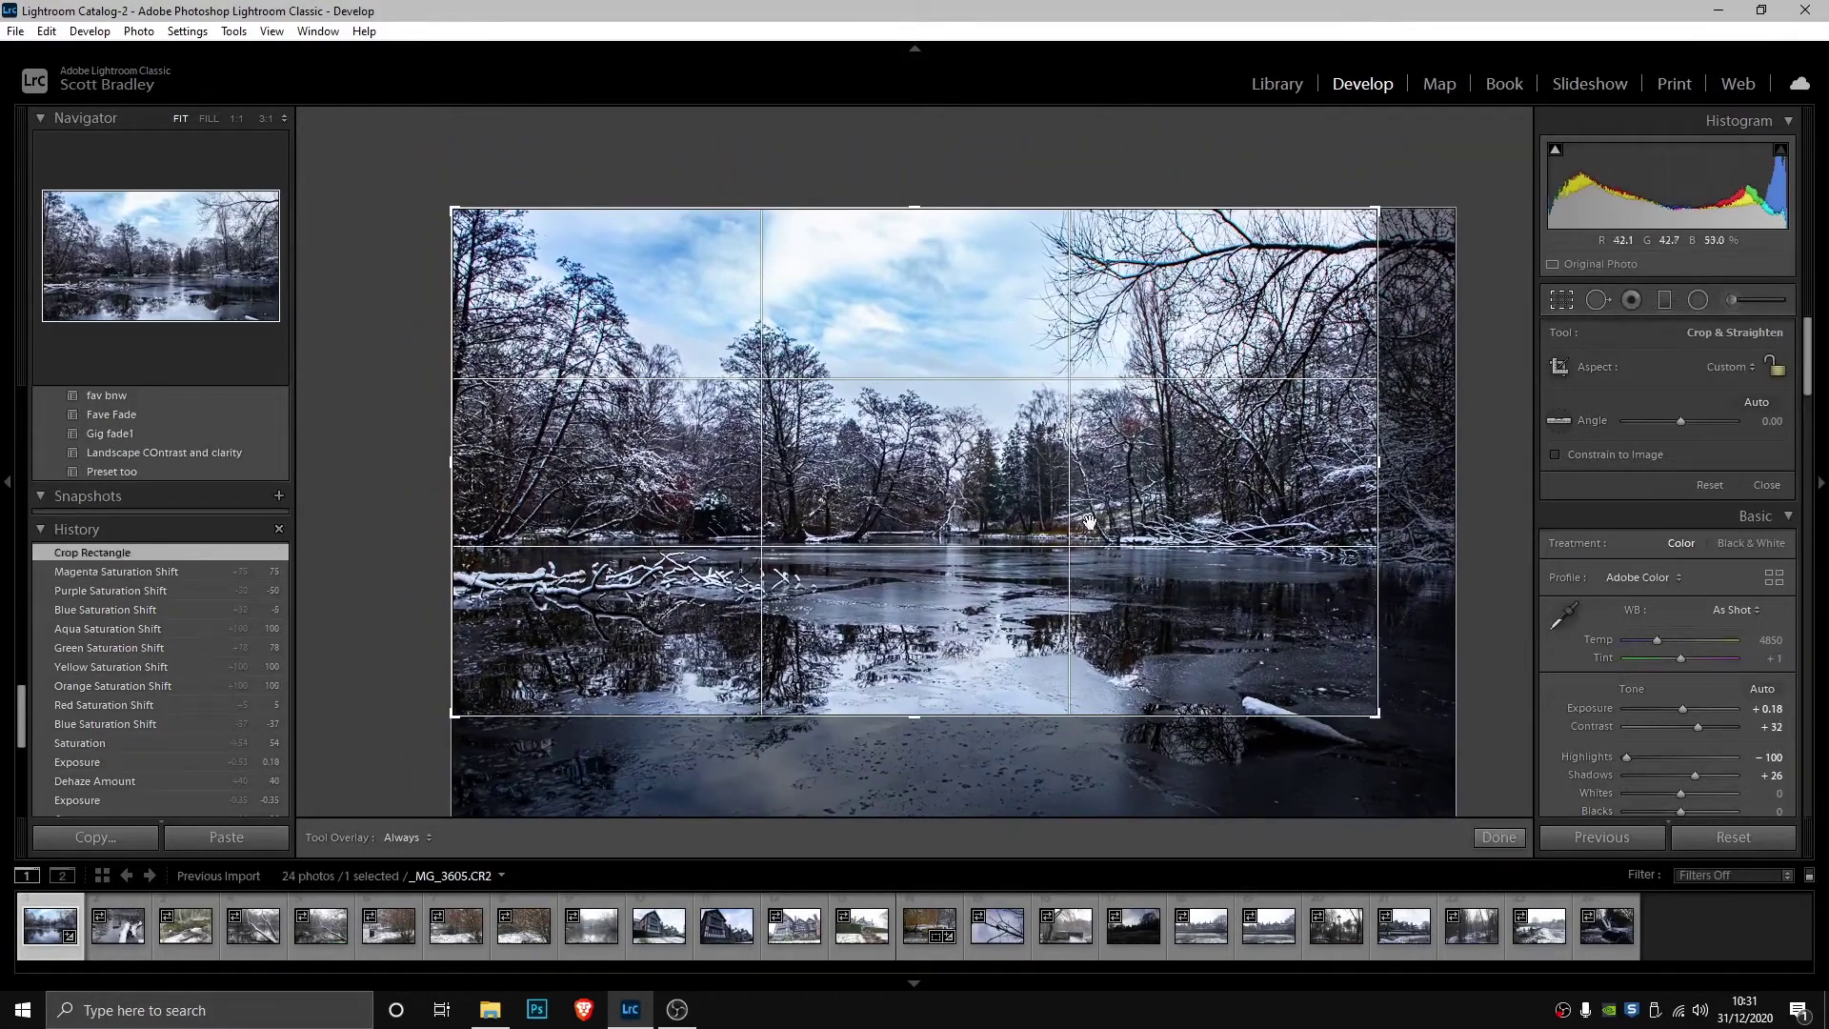
{"action": "left_click_drag", "start_coordinate": [1091, 527], "coordinate": [1047, 527]}
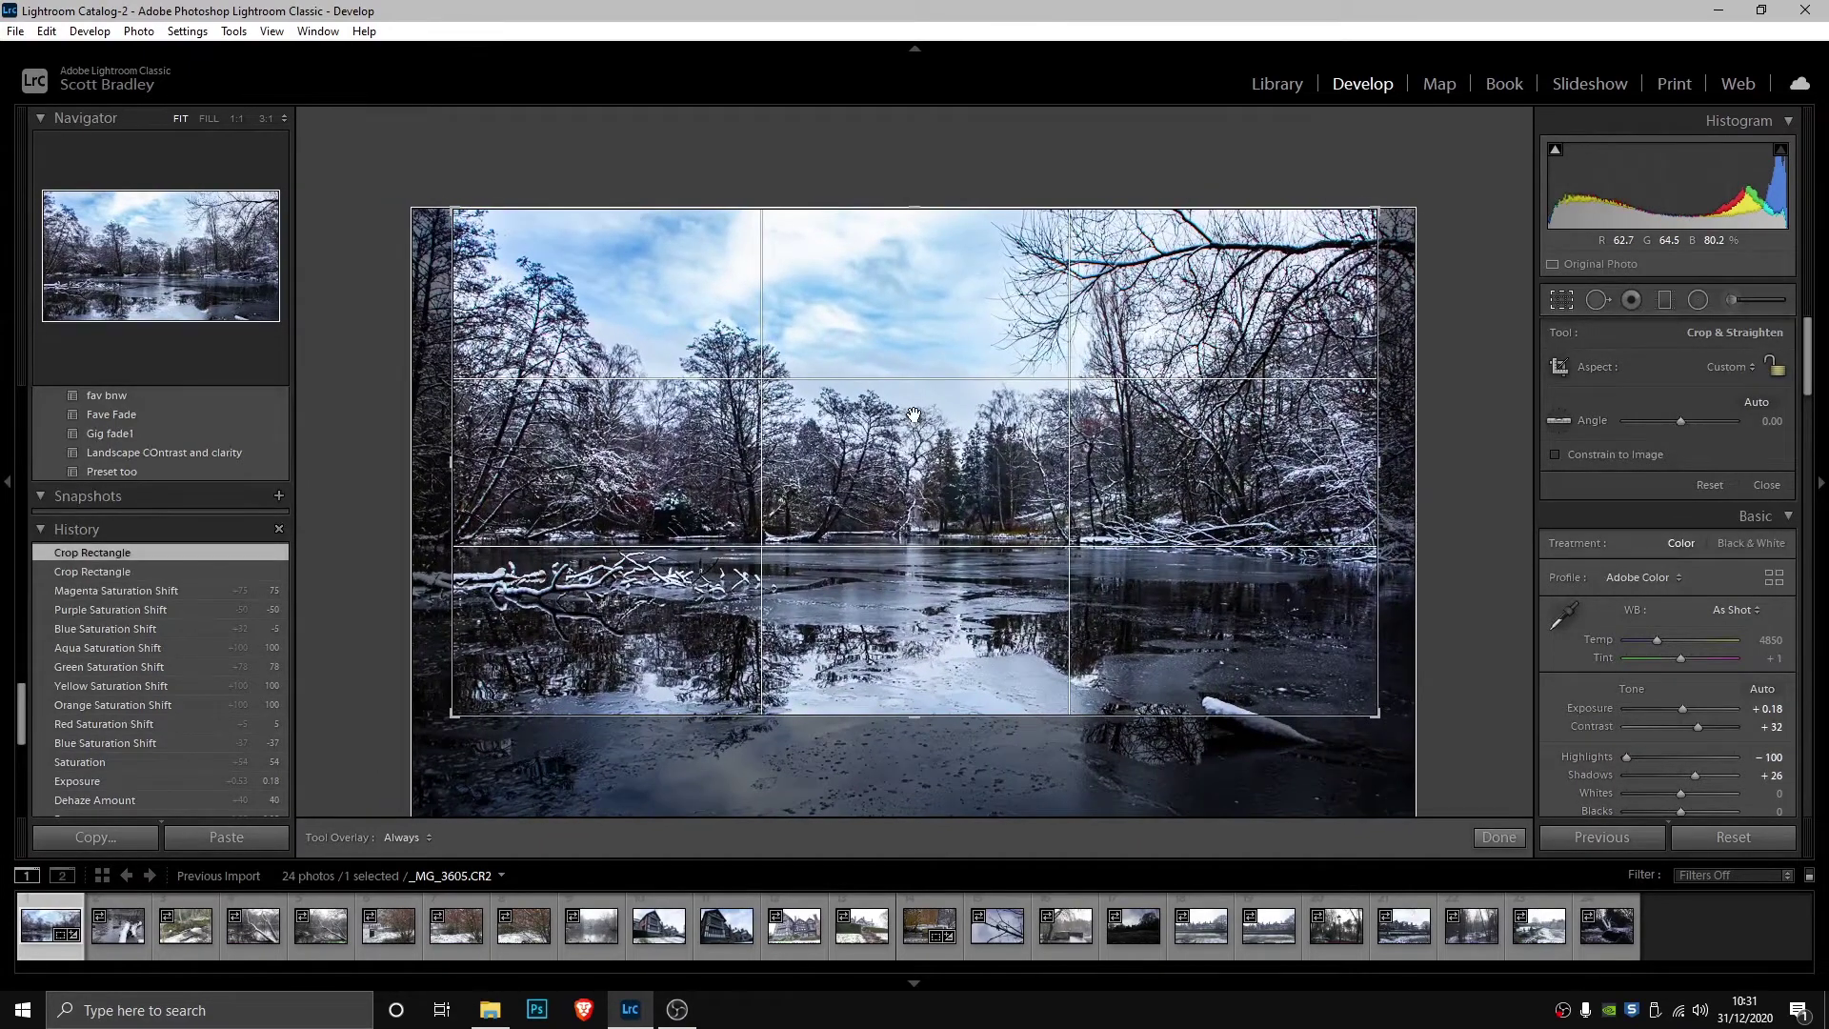
{"action": "key", "text": "Return"}
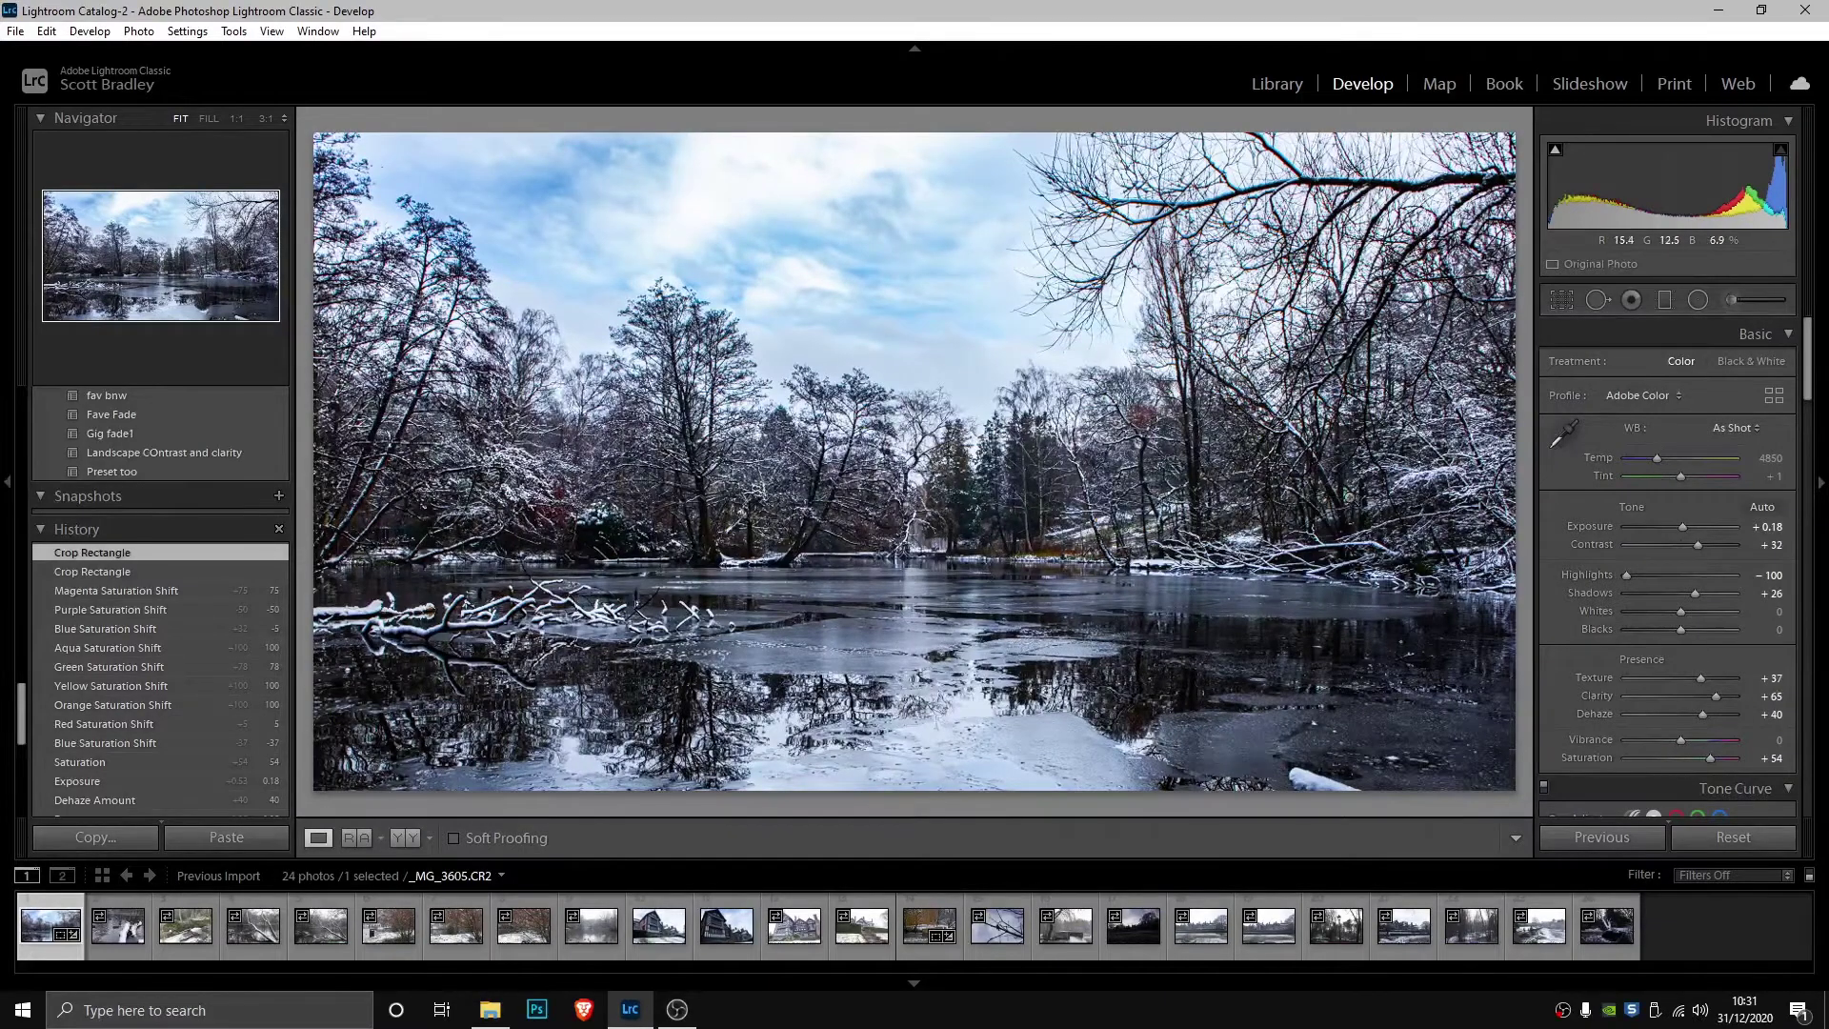
Step: Reposition the photo vertically within the crop so it keeps both the cloudy sky and the whole snowy log in the water
{"action": "left_click", "coordinate": [1574, 303]}
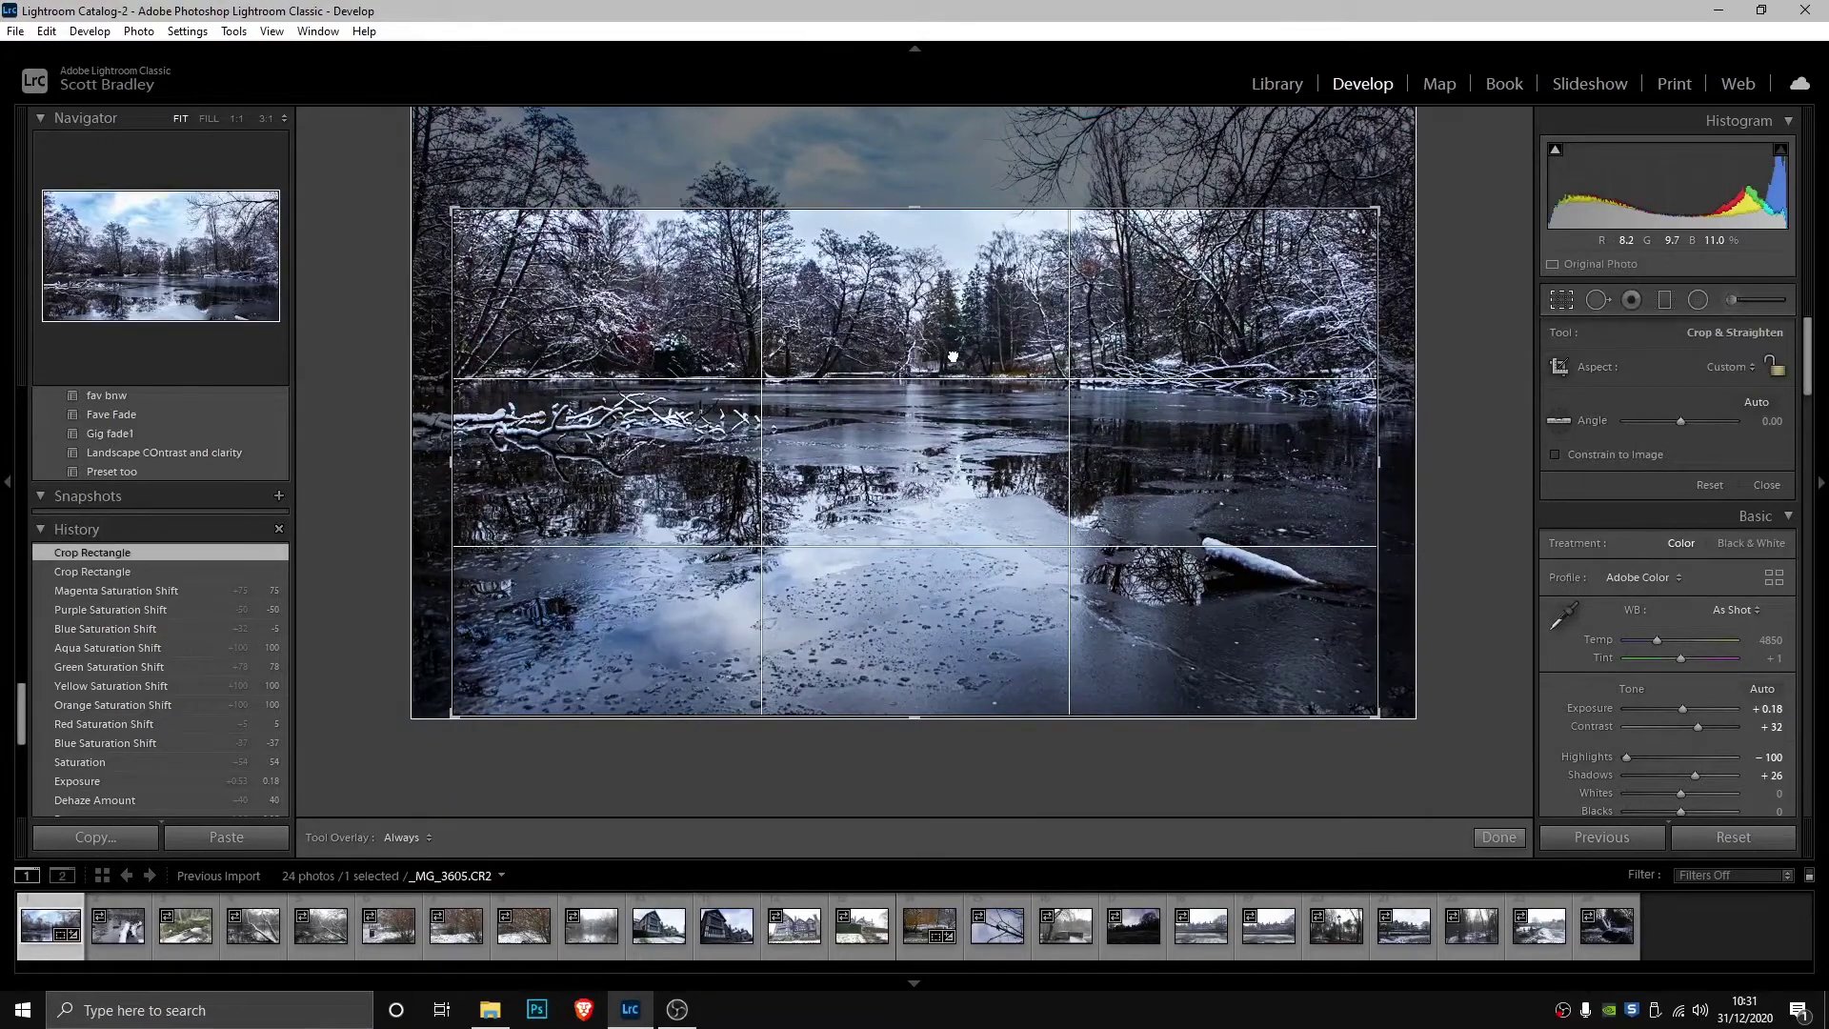
{"action": "double_click", "coordinate": [952, 357]}
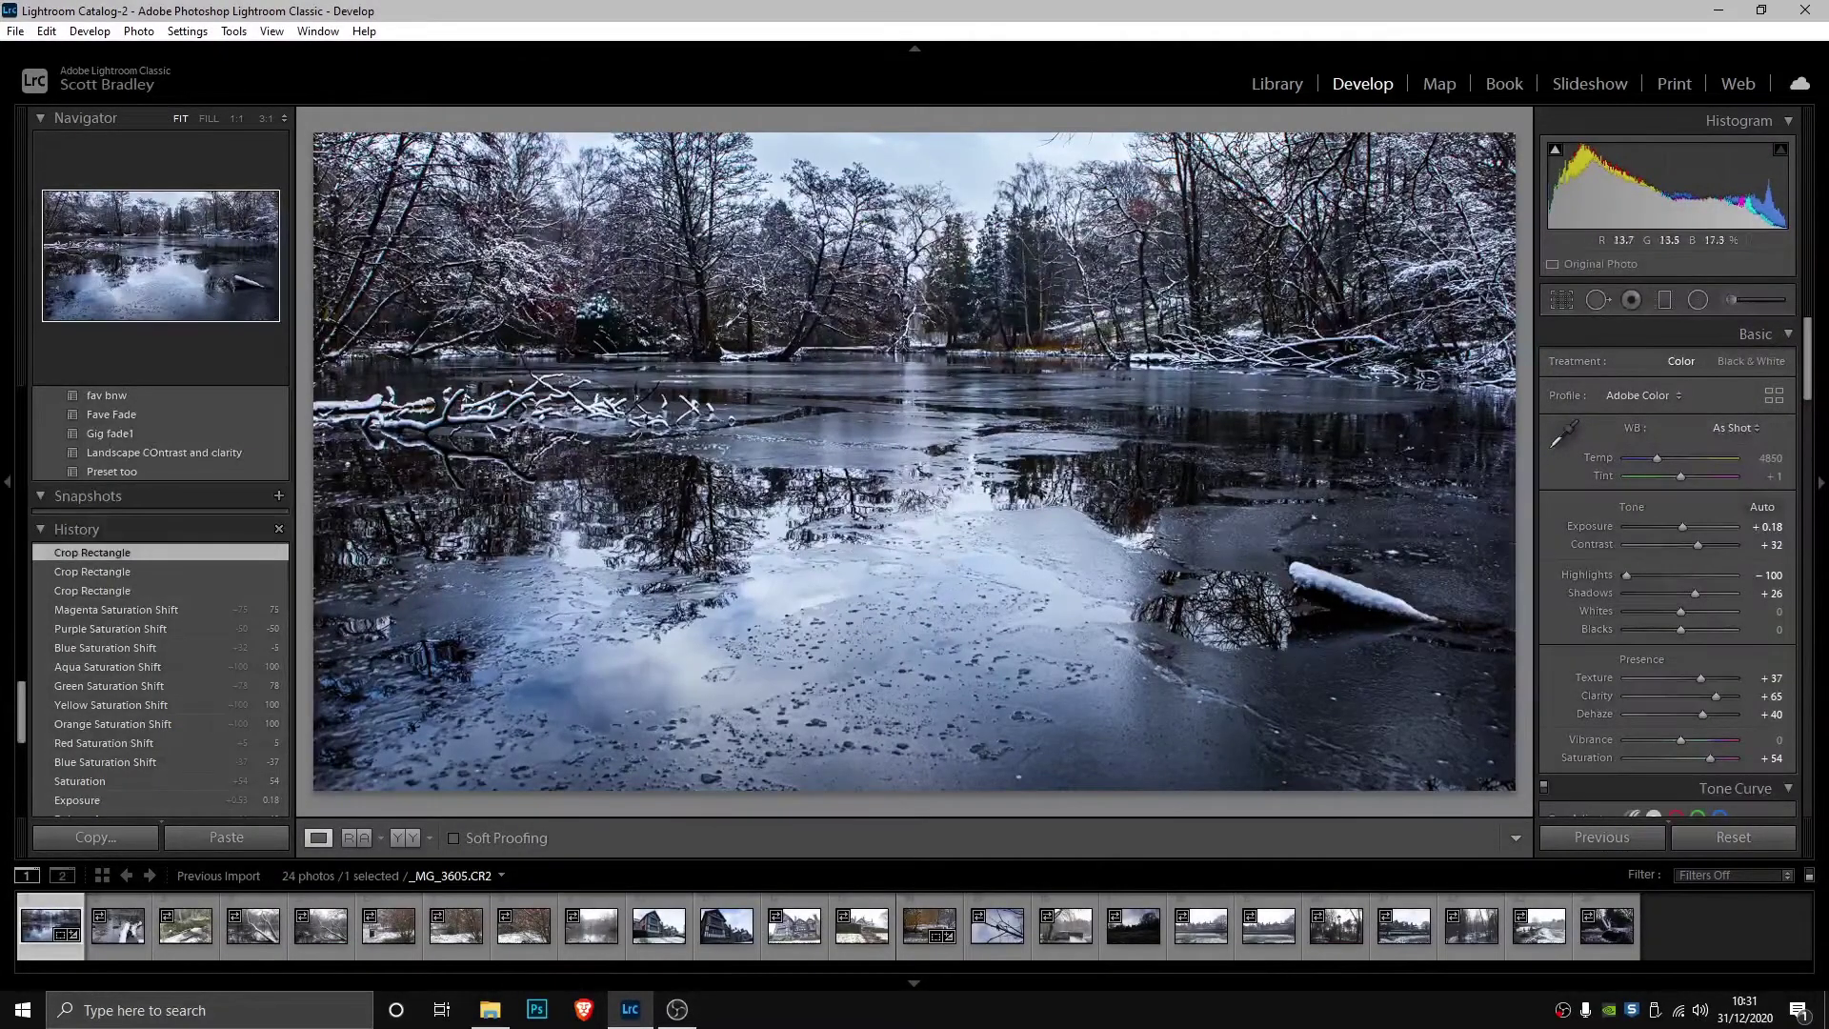
{"action": "left_click", "coordinate": [1562, 299]}
{"action": "left_click_drag", "start_coordinate": [950, 461], "coordinate": [952, 518]}
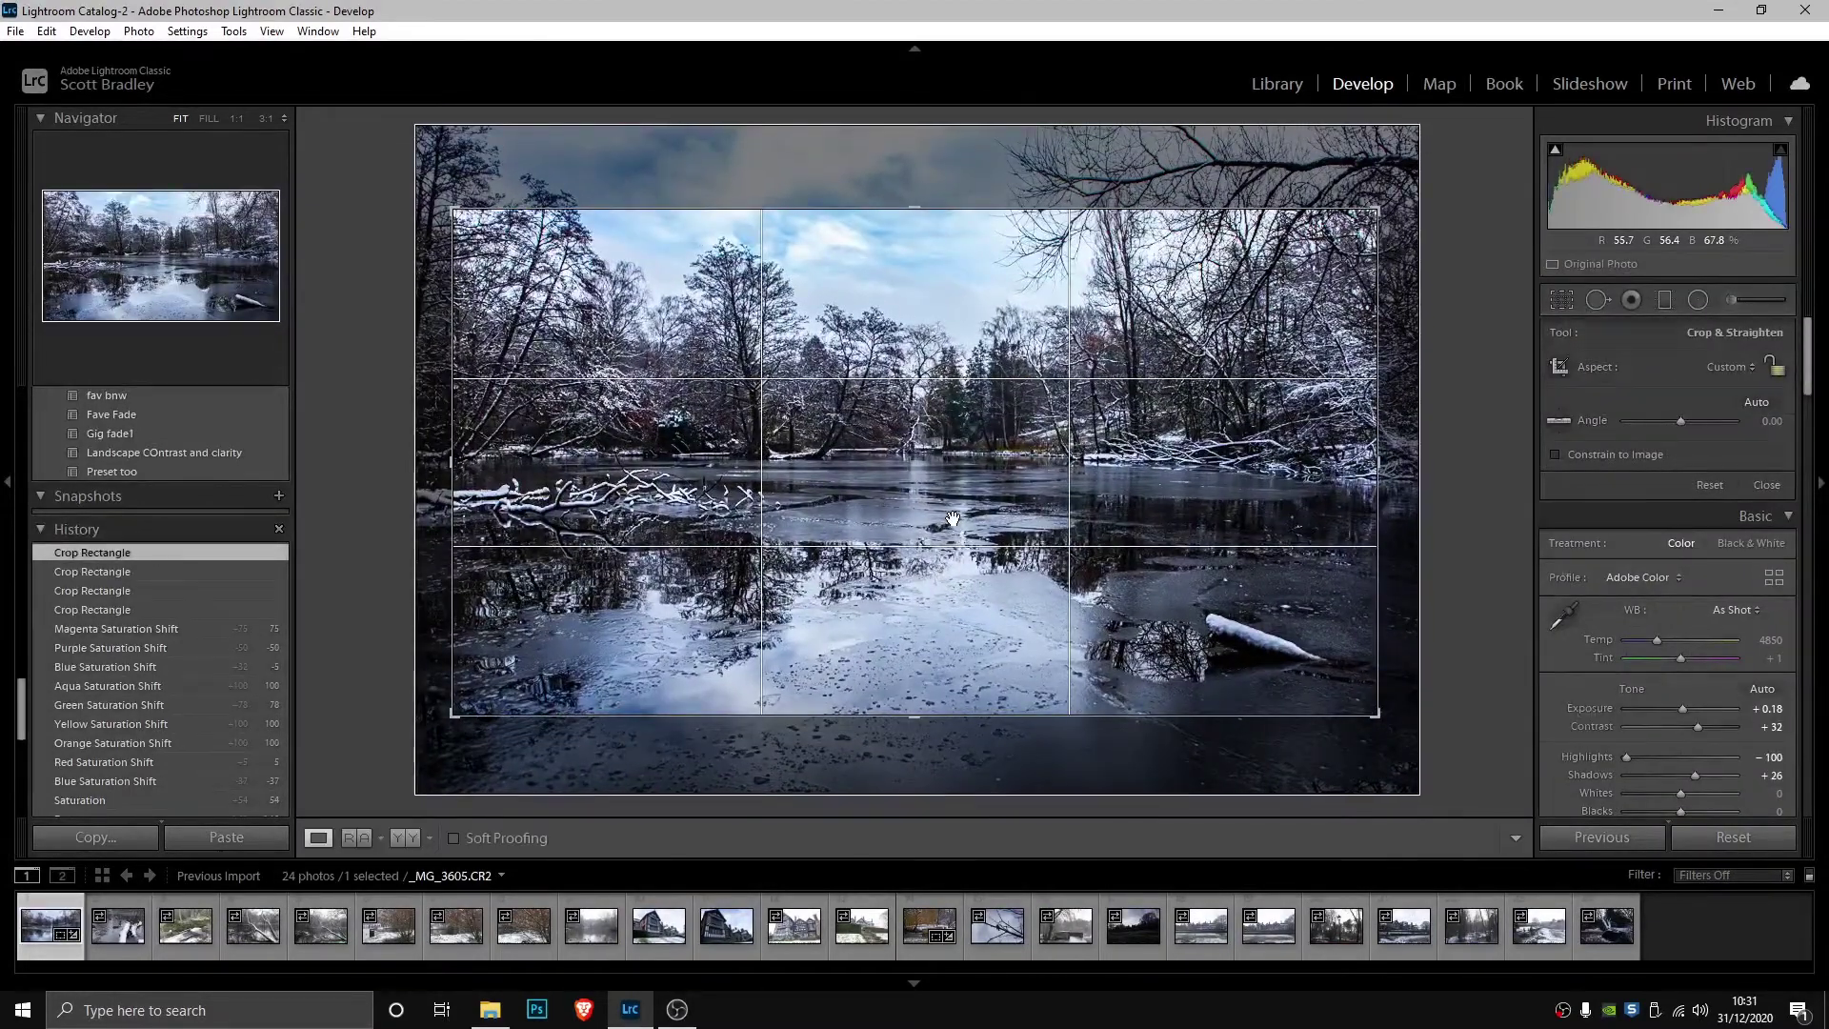
{"action": "key", "text": "Return"}
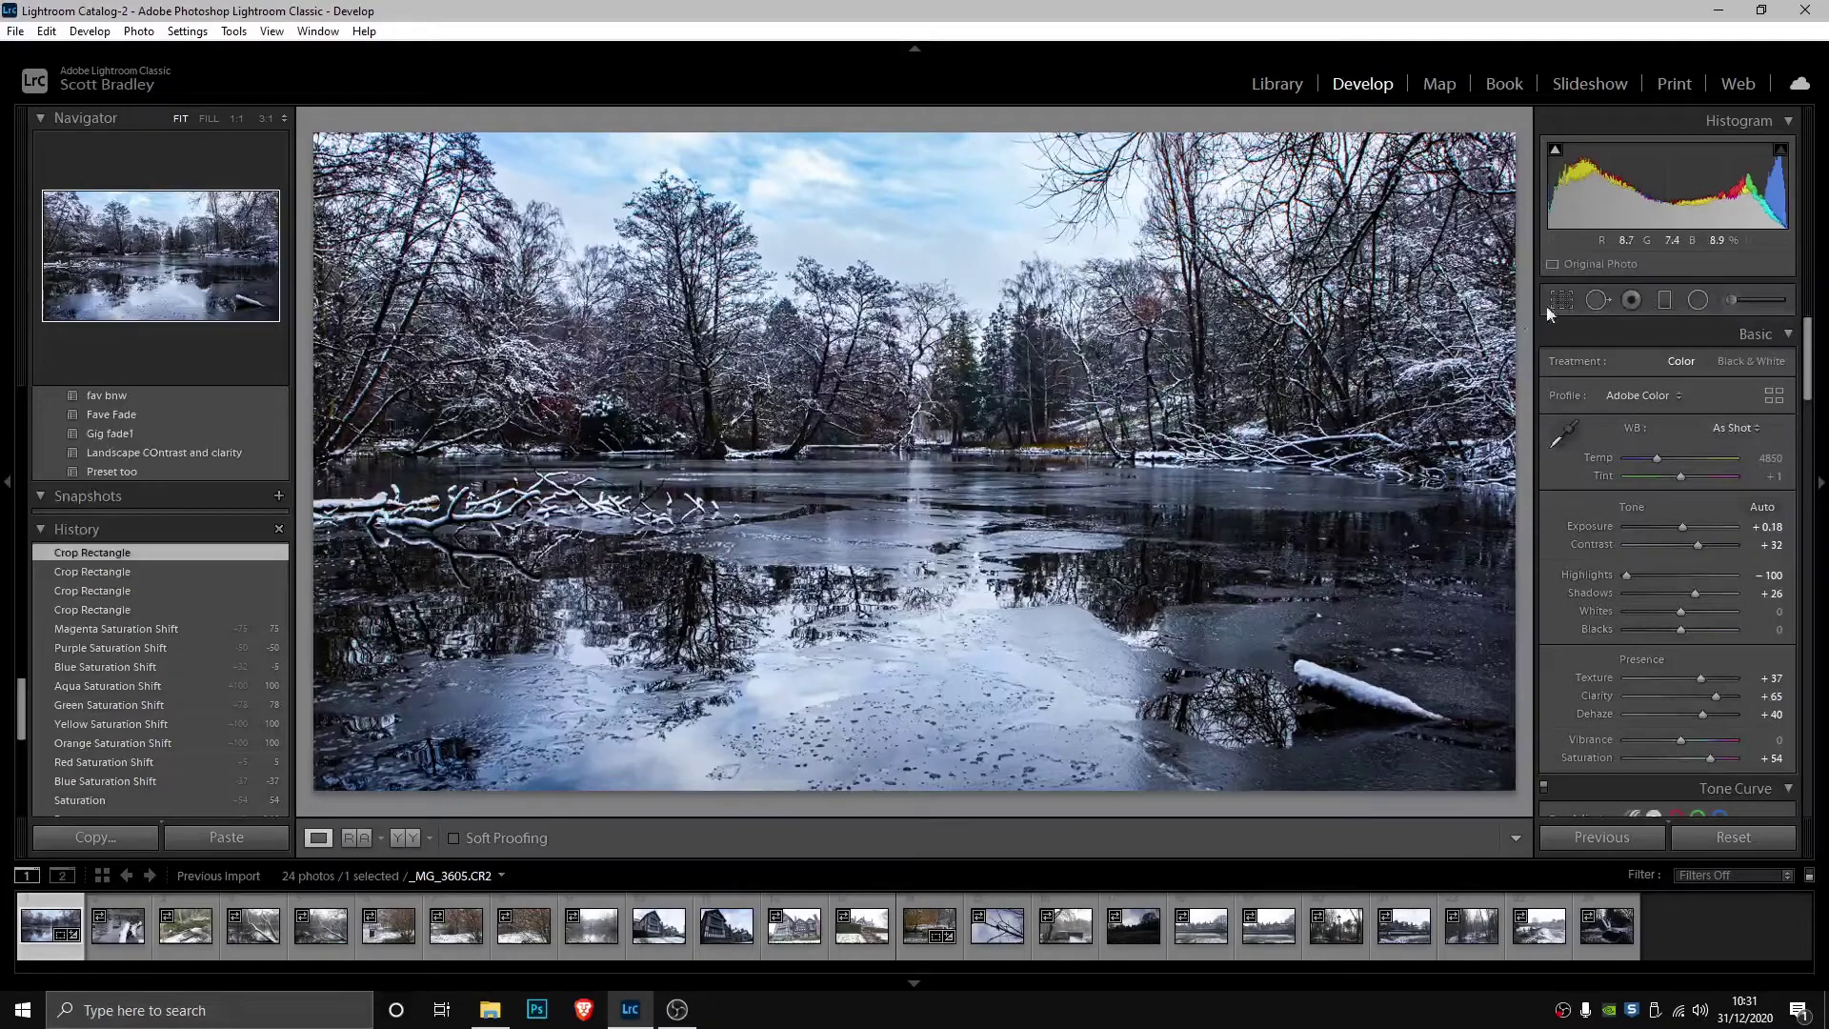
{"action": "key", "text": "r"}
{"action": "left_click_drag", "start_coordinate": [980, 461], "coordinate": [981, 487]}
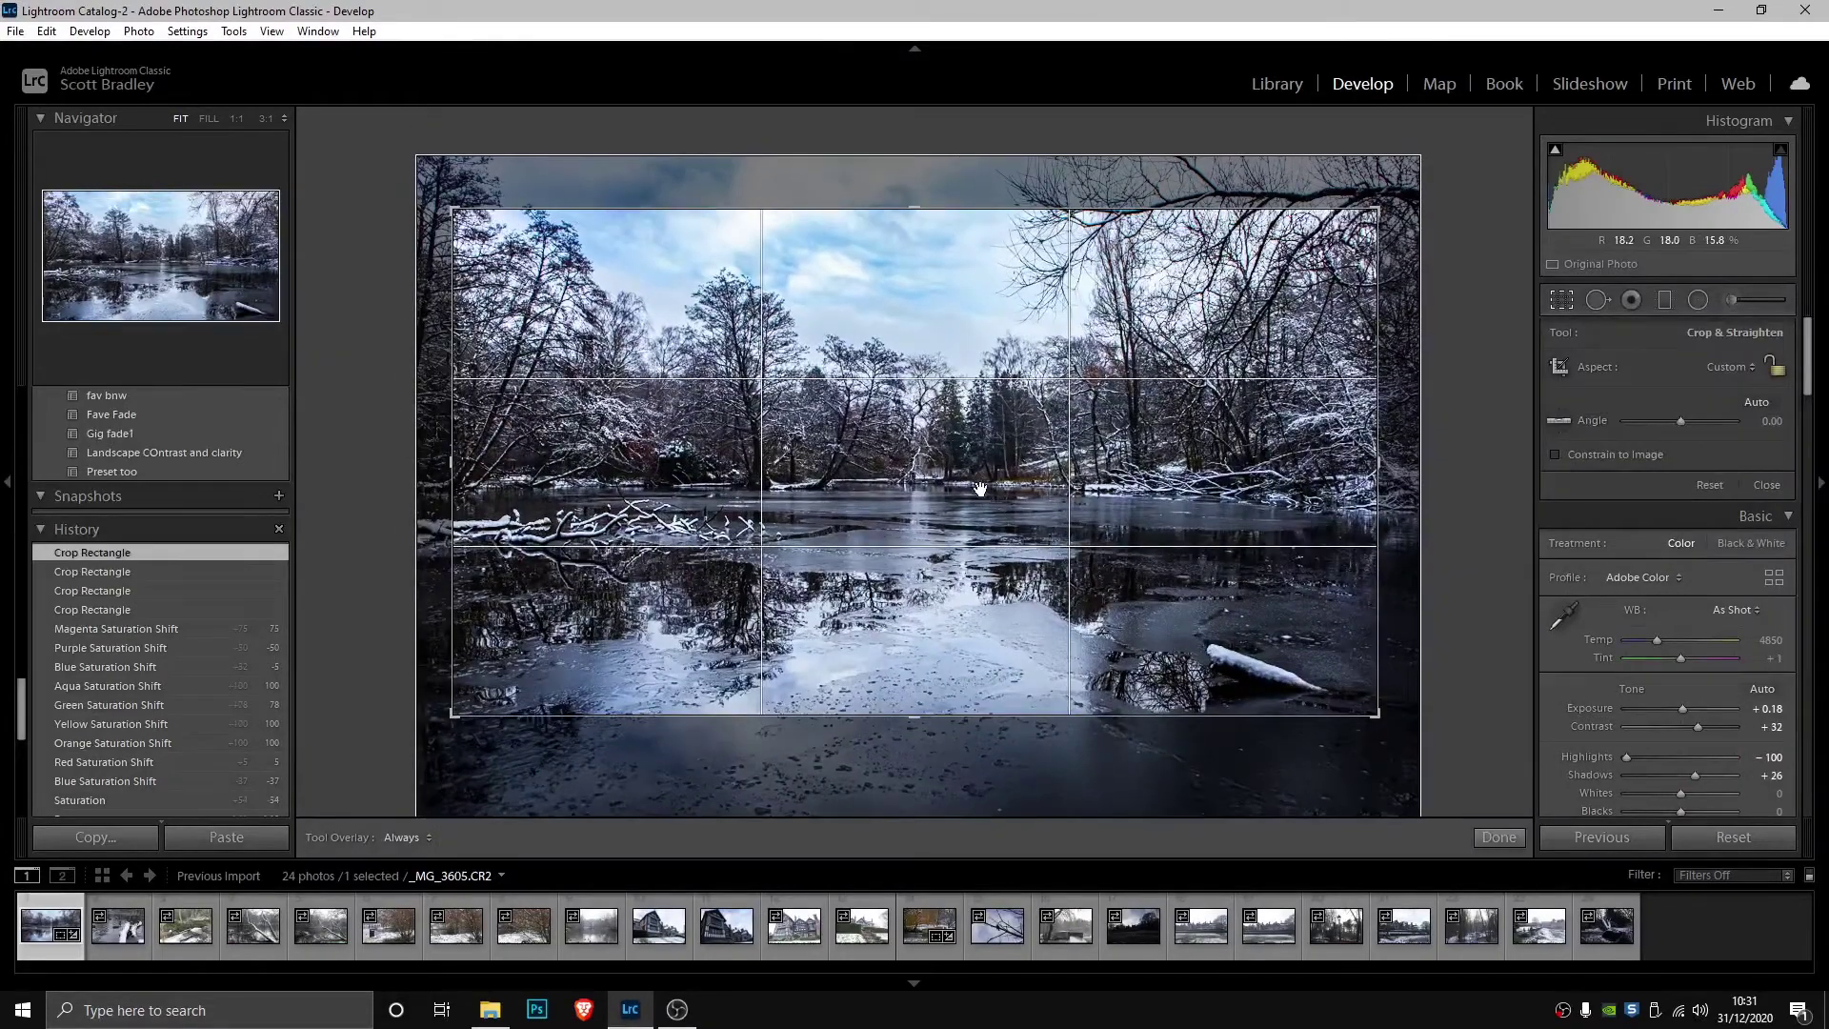
{"action": "key", "text": "Return"}
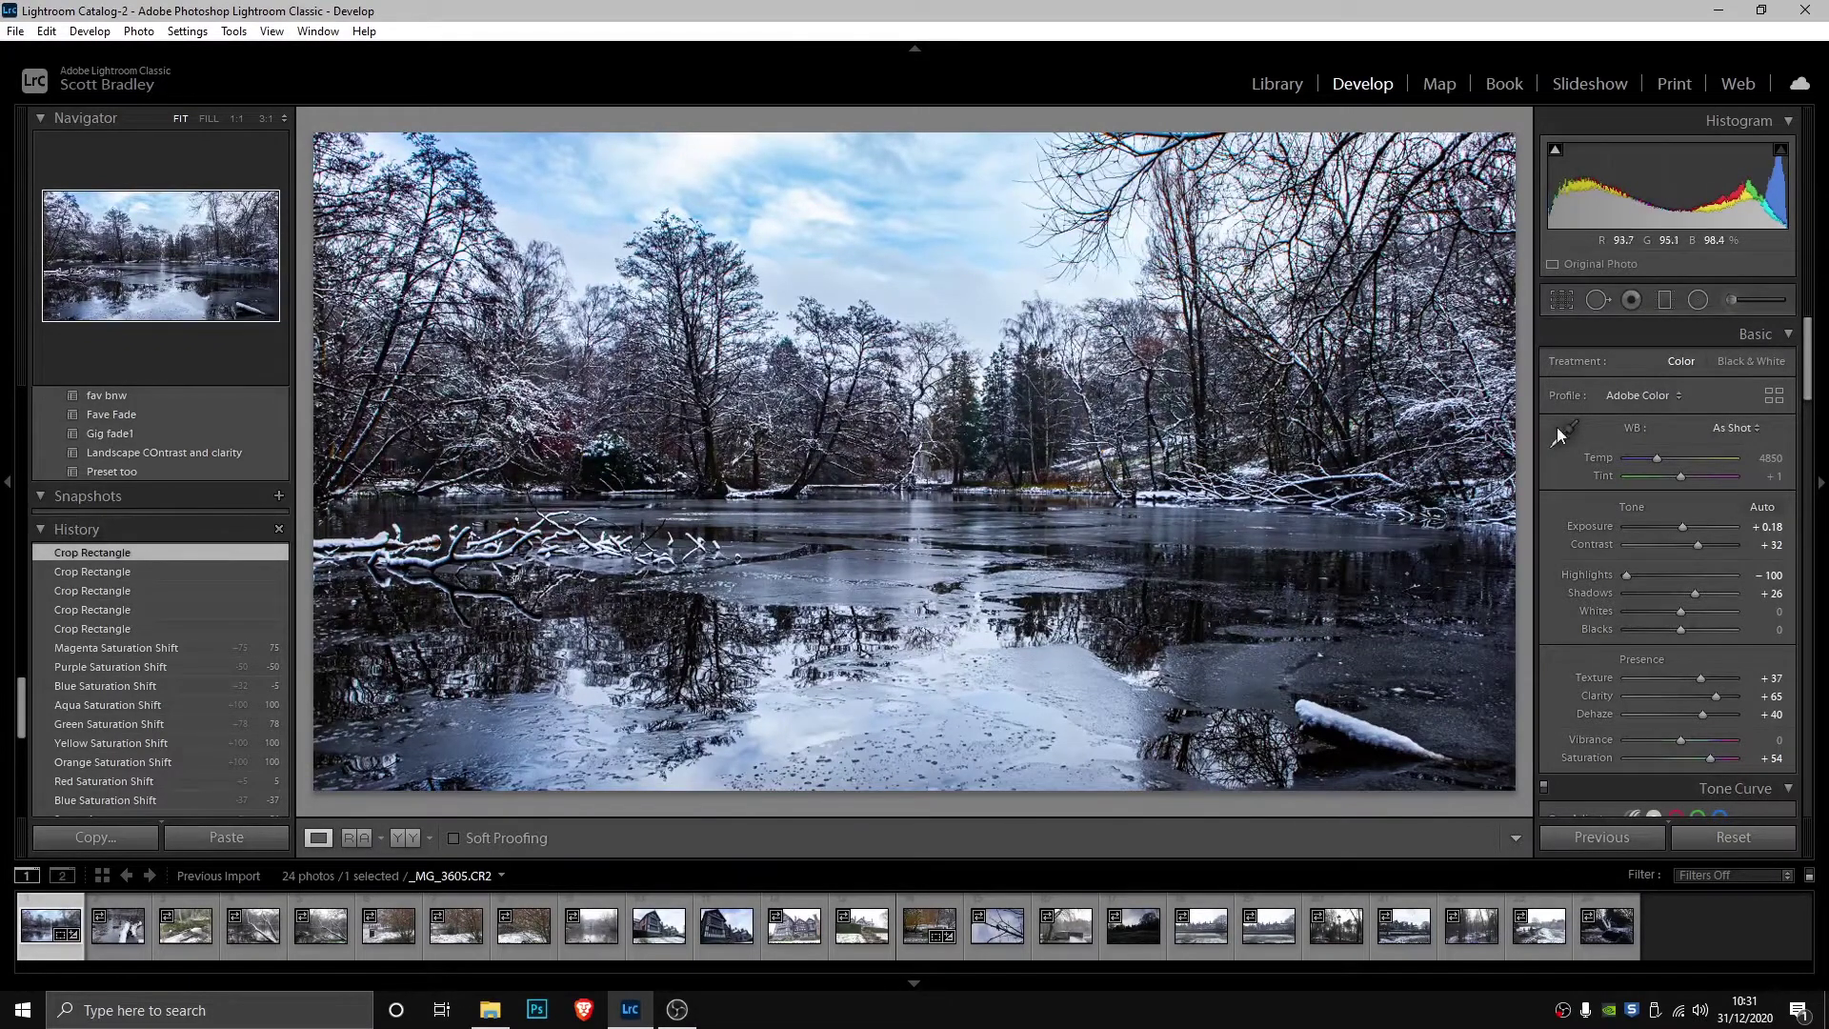
Step: Reduce the lake photo's Blue saturation to -25 in the HSL adjustments
{"action": "scroll", "coordinate": [1620, 629], "scroll_direction": "down", "scroll_amount": 5}
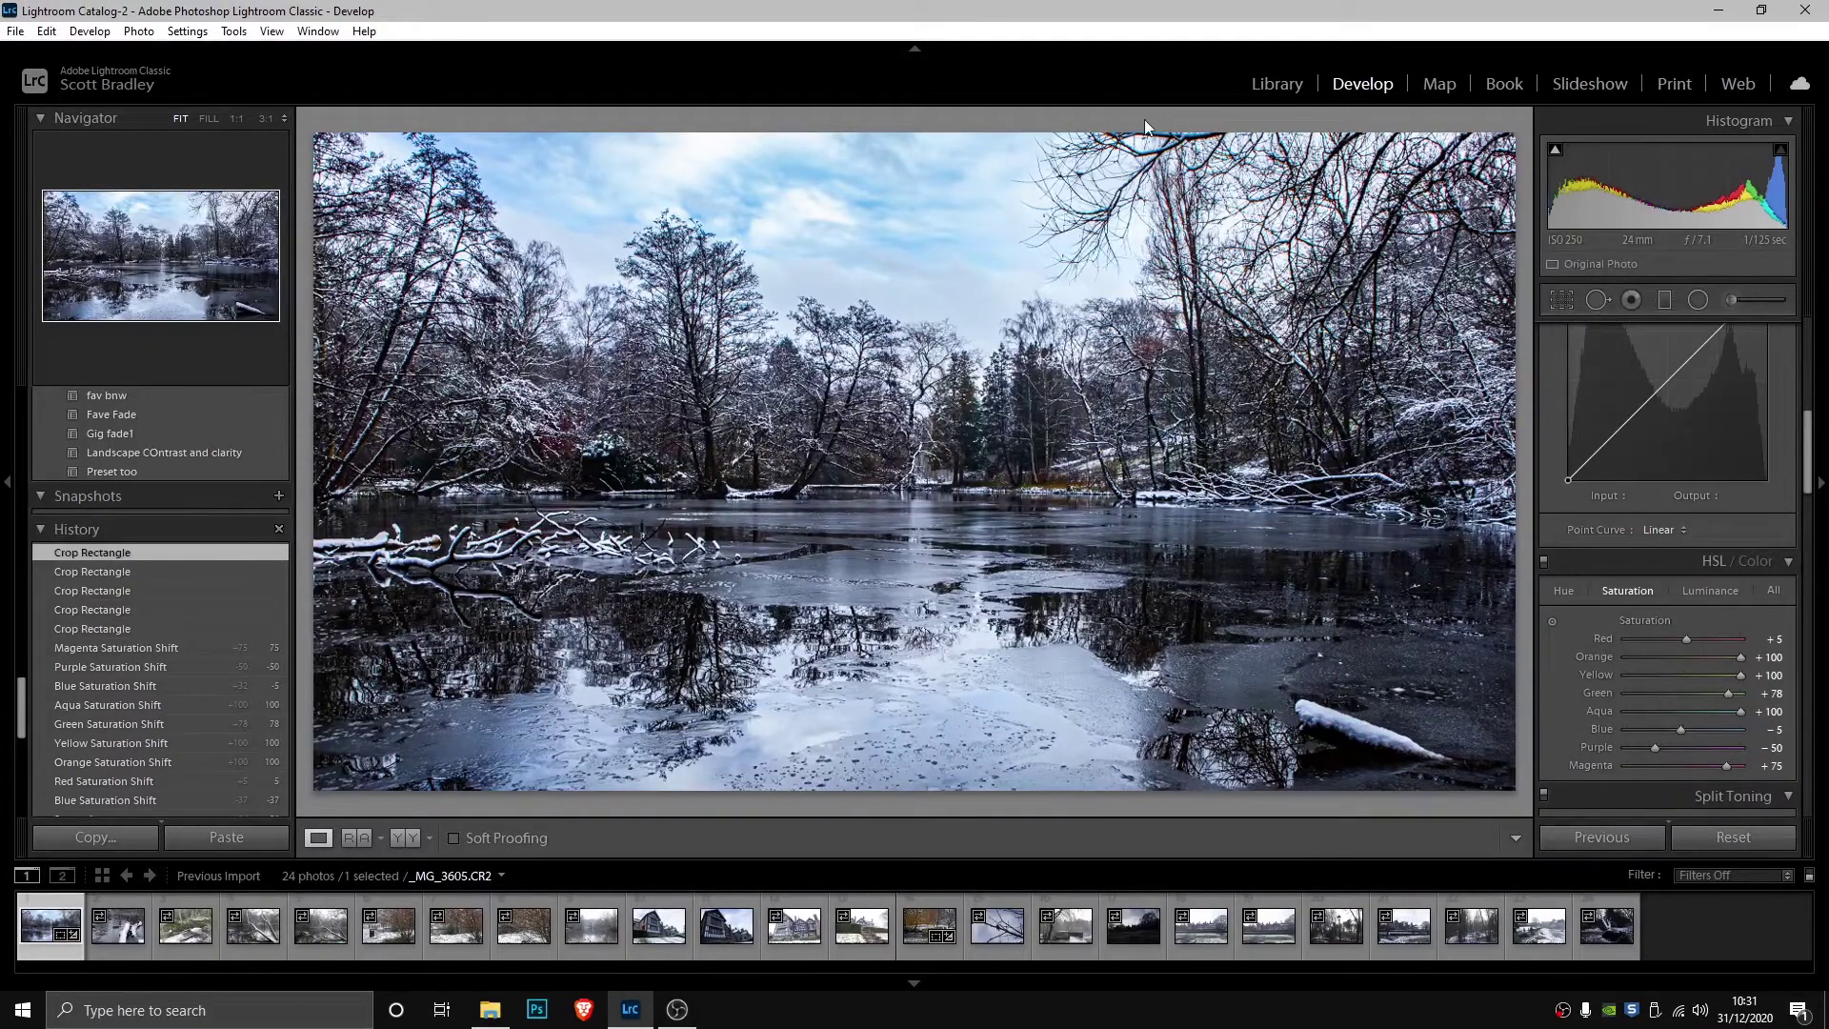
{"action": "scroll", "coordinate": [1663, 591], "scroll_direction": "down", "scroll_amount": 2}
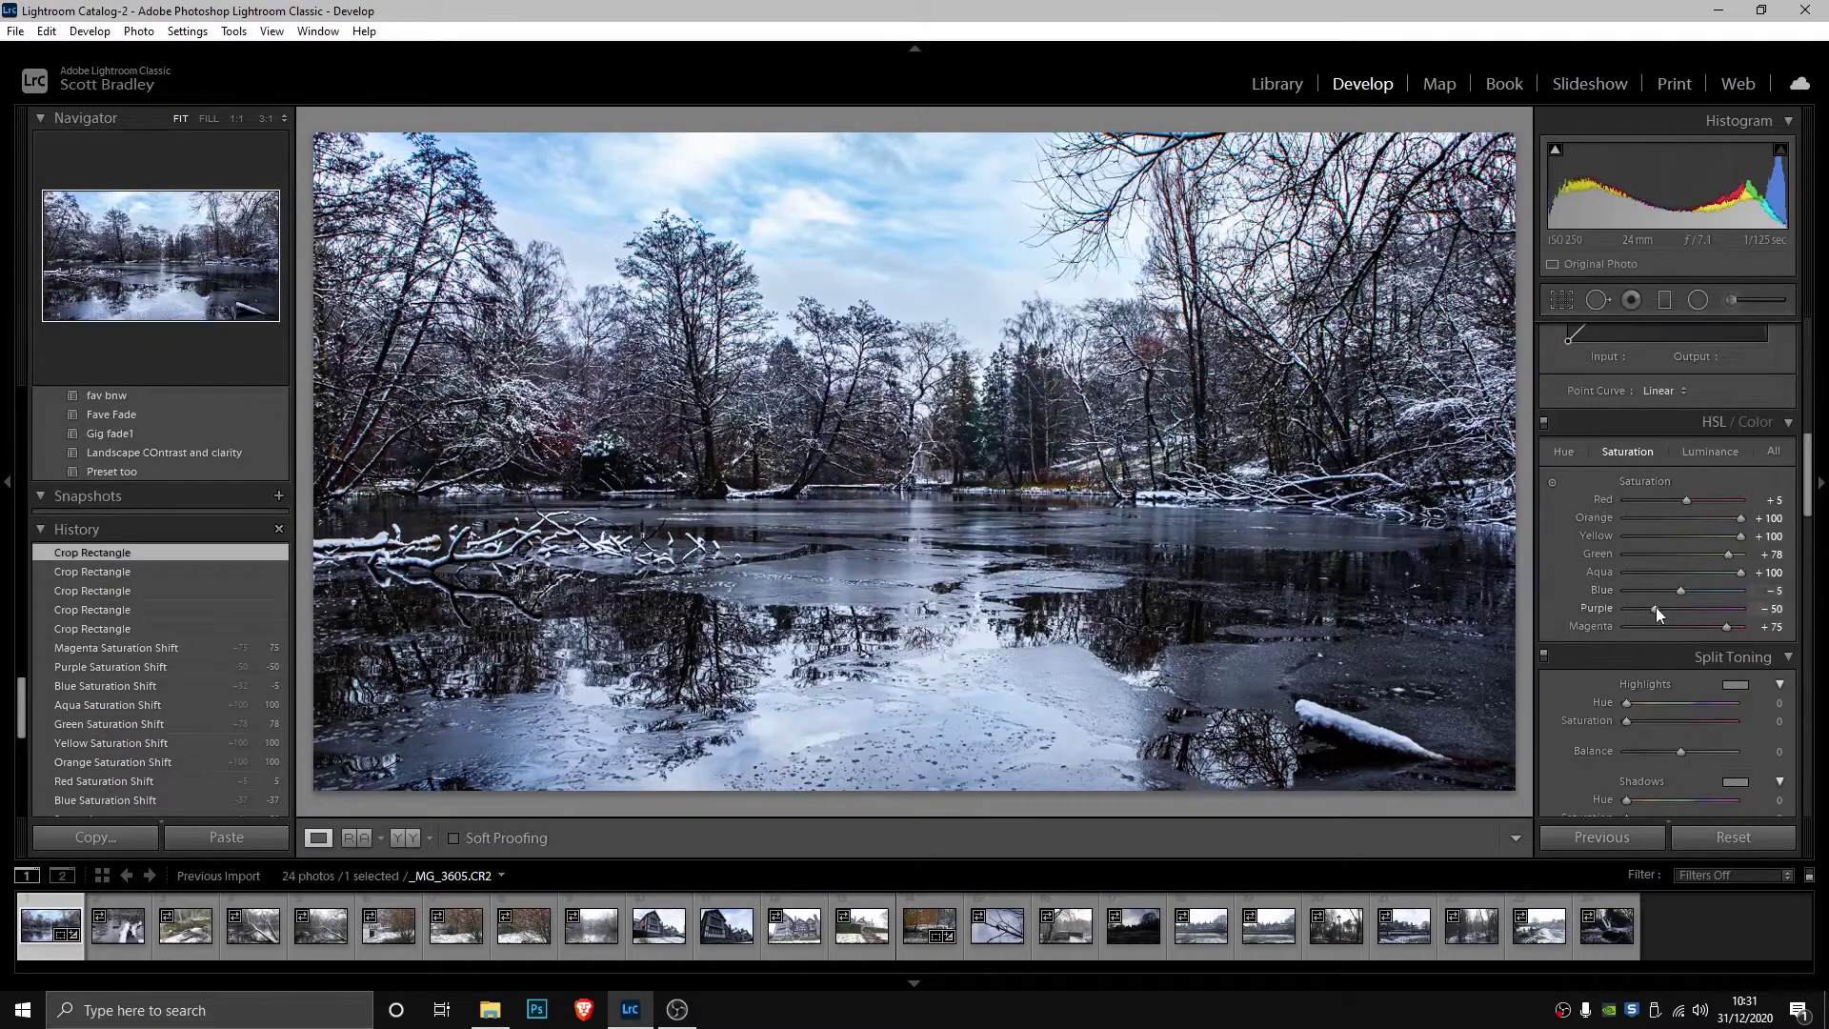
{"action": "left_click_drag", "start_coordinate": [1680, 591], "coordinate": [1536, 584]}
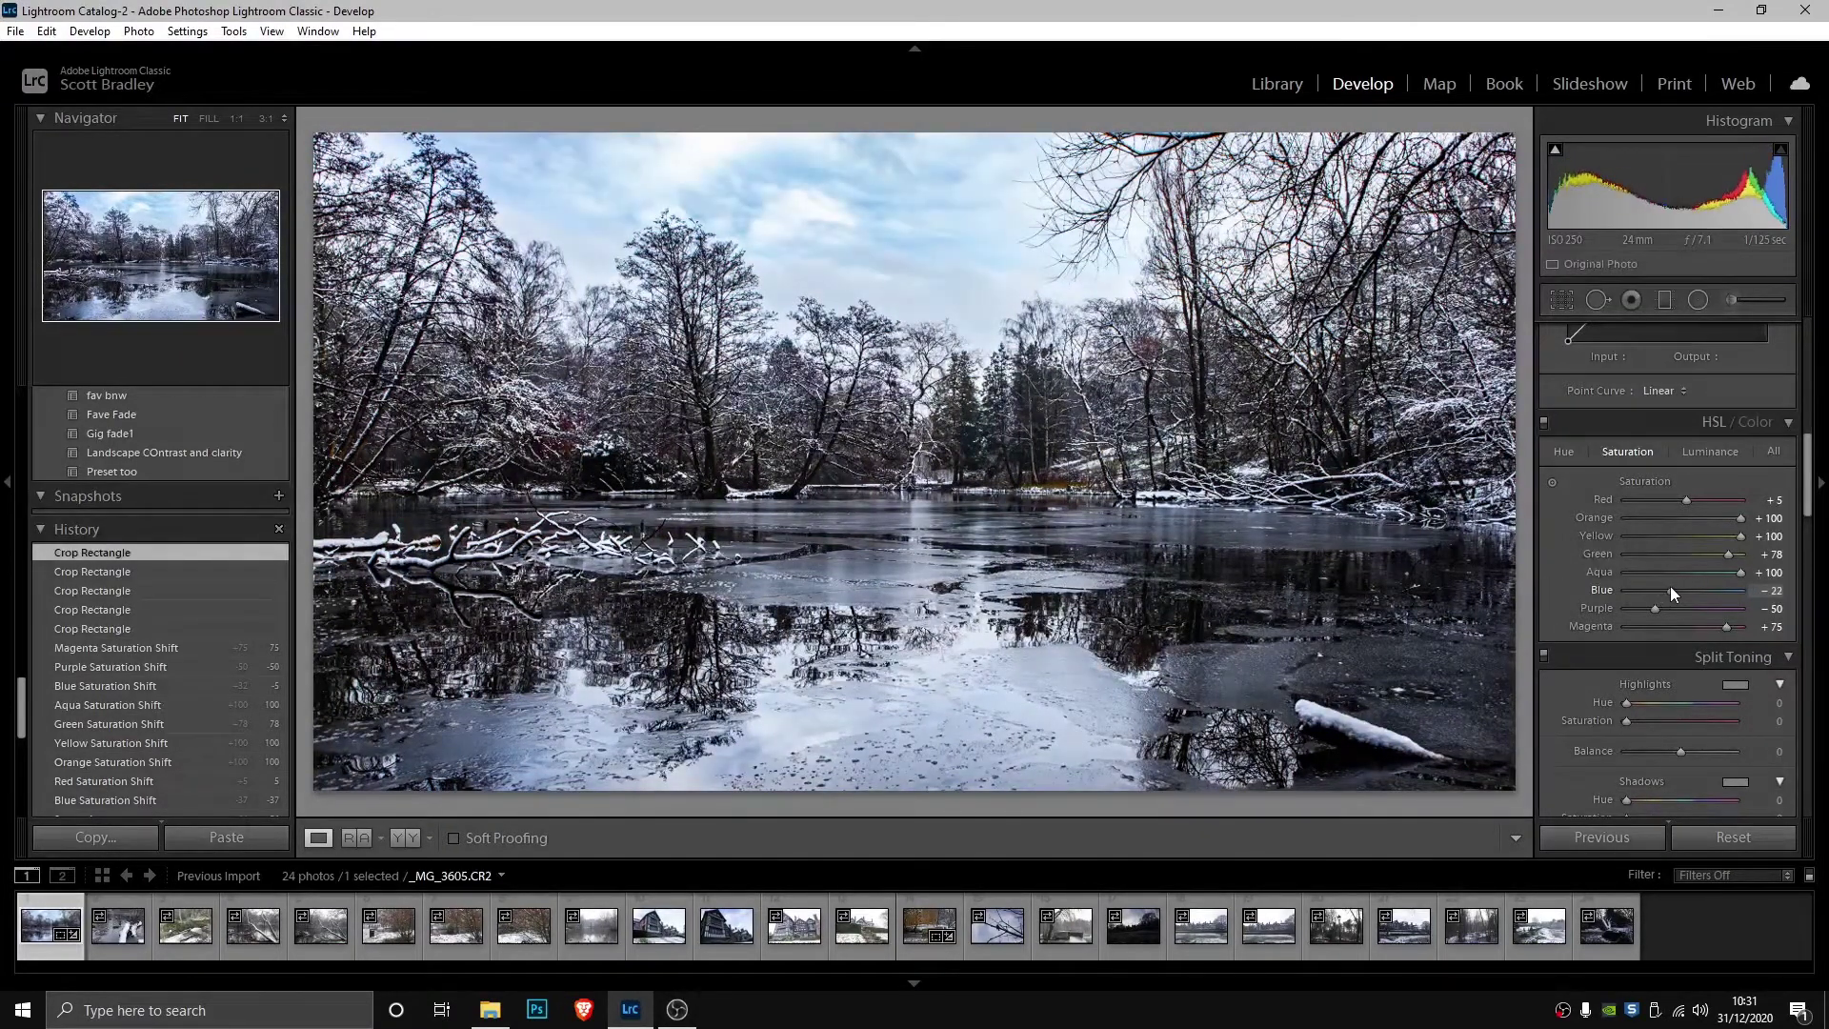
{"action": "left_click_drag", "start_coordinate": [1632, 593], "coordinate": [1668, 589]}
Step: Enable profile corrections and chromatic aberration removal for the lake photo's lens
{"action": "scroll", "coordinate": [1619, 657], "scroll_direction": "down", "scroll_amount": 4}
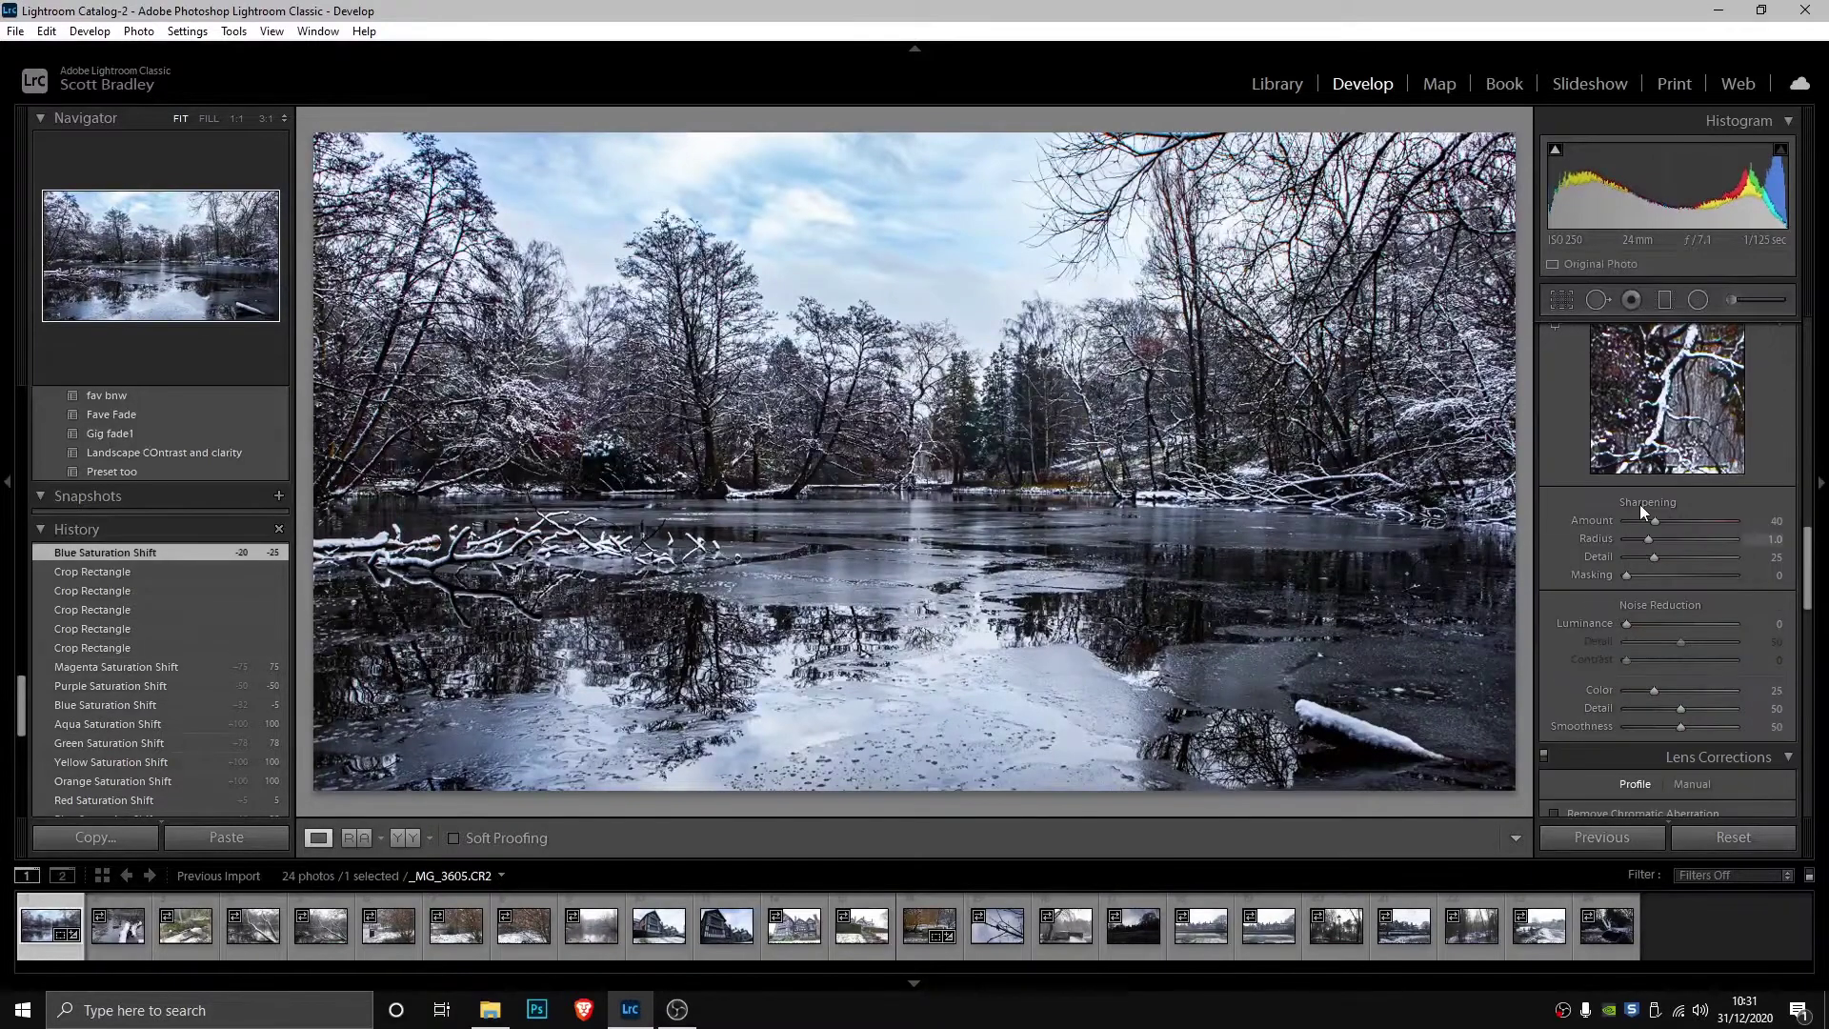
{"action": "scroll", "coordinate": [1577, 590], "scroll_direction": "down", "scroll_amount": 3}
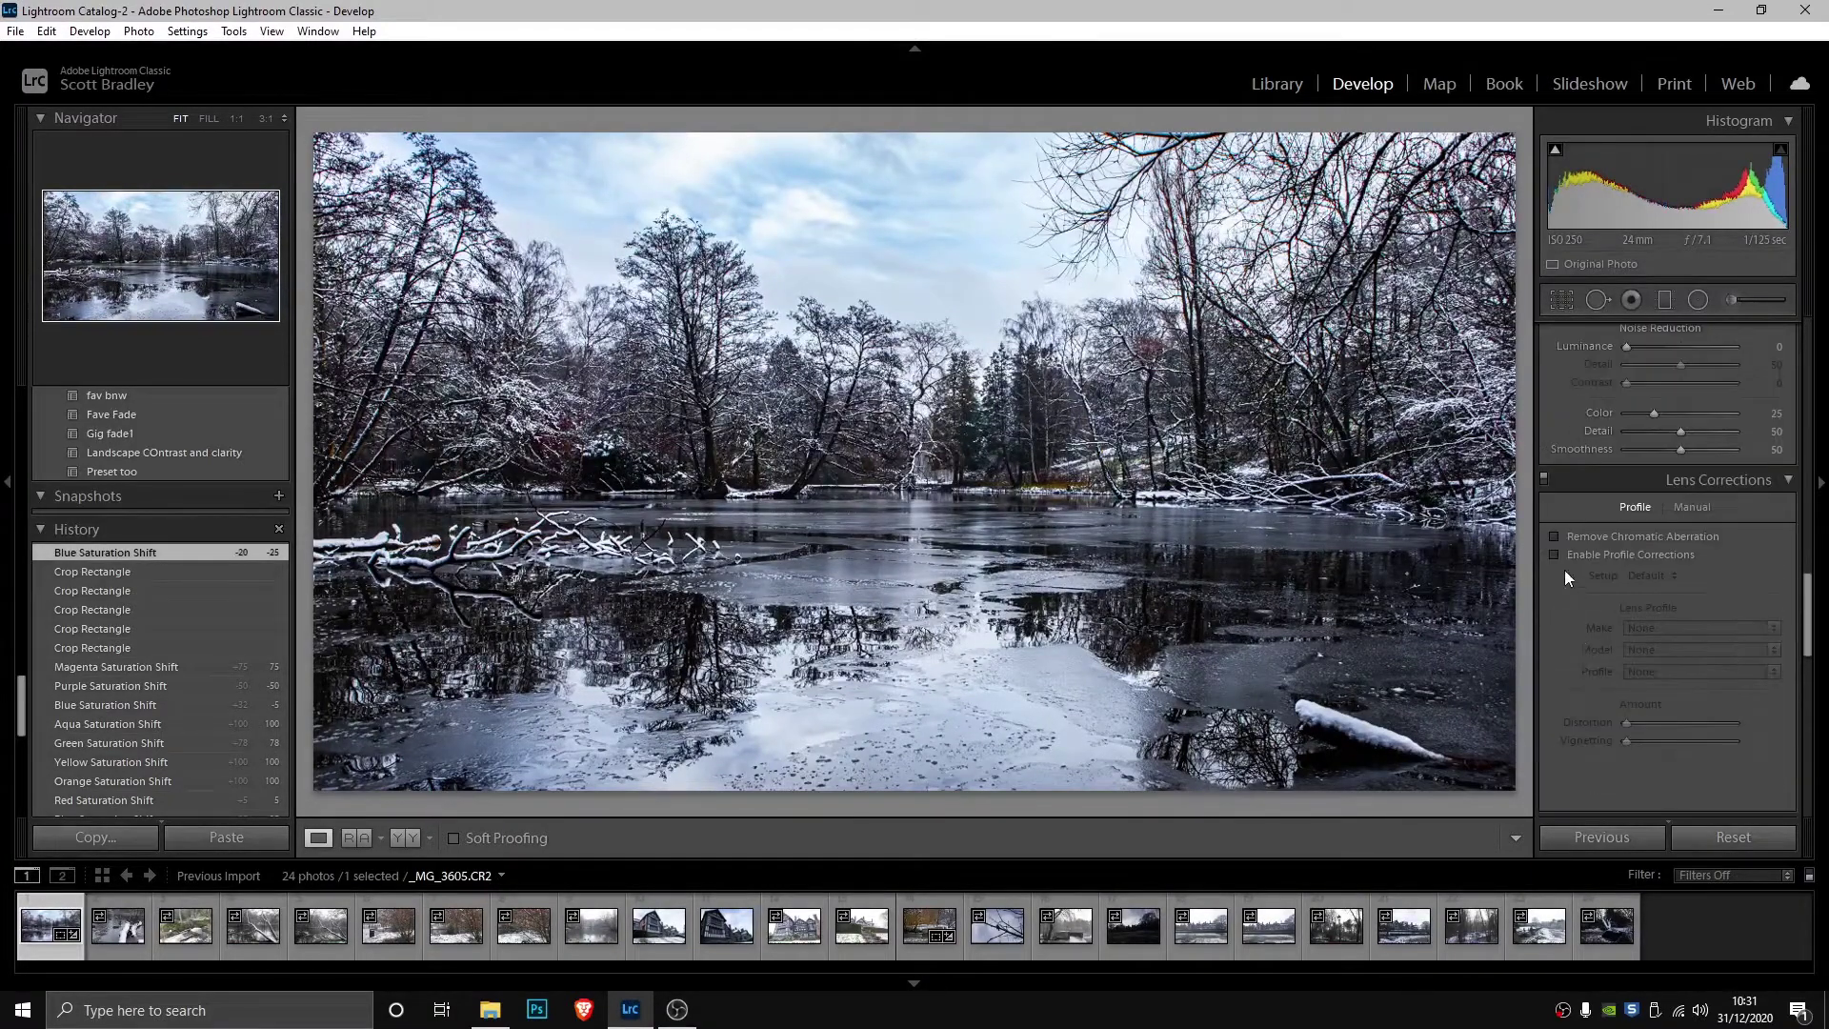
{"action": "left_click", "coordinate": [1552, 555]}
{"action": "left_click", "coordinate": [1555, 536]}
{"action": "left_click", "coordinate": [1555, 535]}
{"action": "left_click", "coordinate": [1554, 535]}
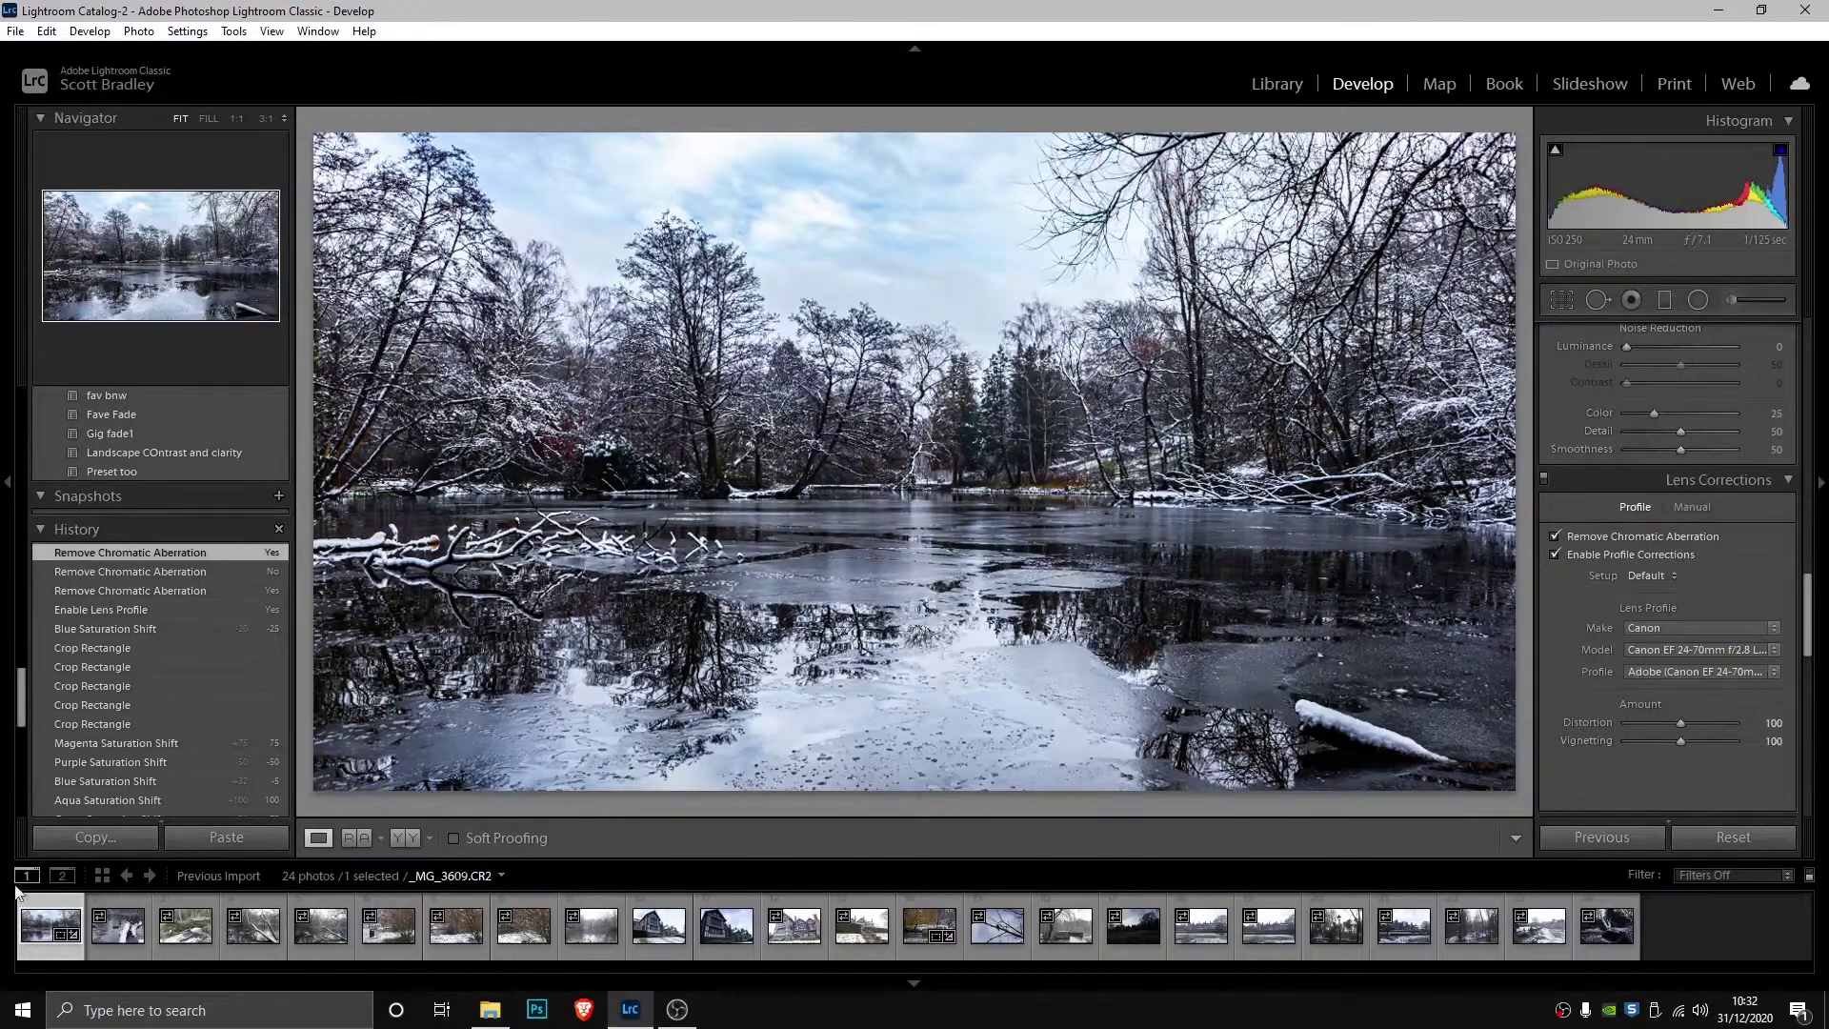
Step: Export the edited lake photo using the export settings already in place
{"action": "right_click", "coordinate": [26, 931]}
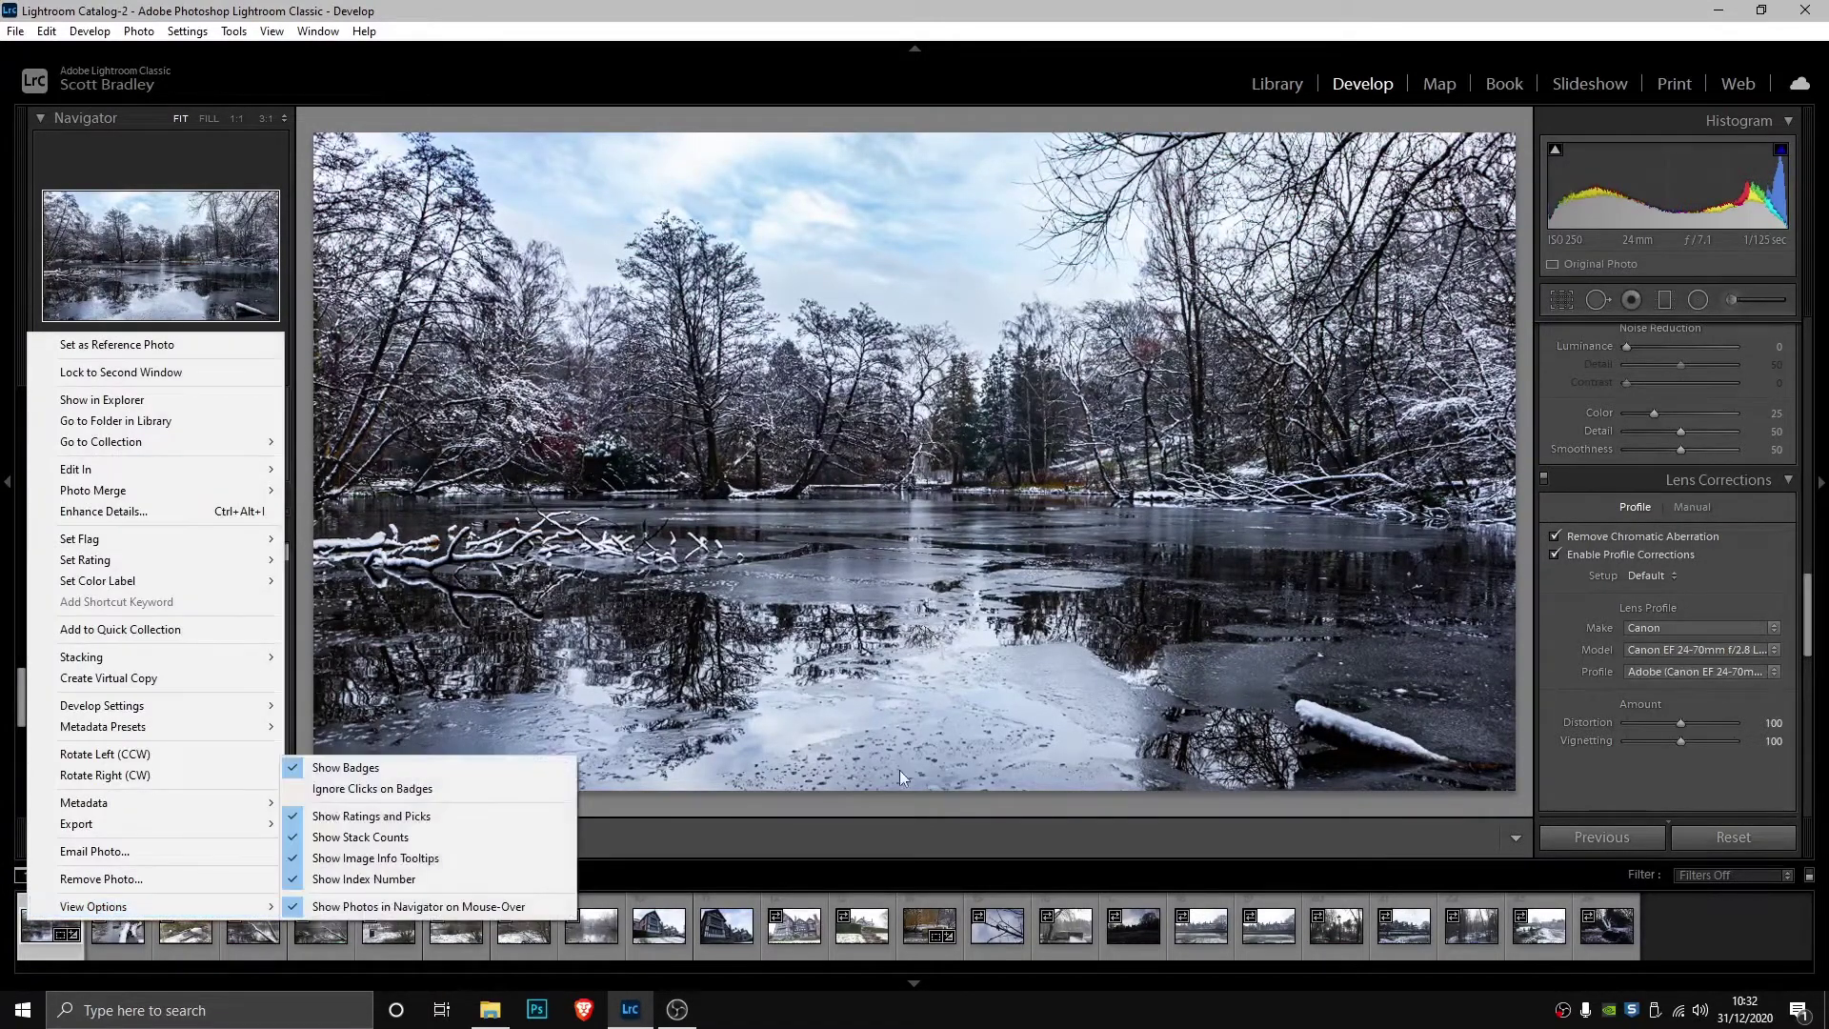
{"action": "mouse_move", "coordinate": [193, 825]}
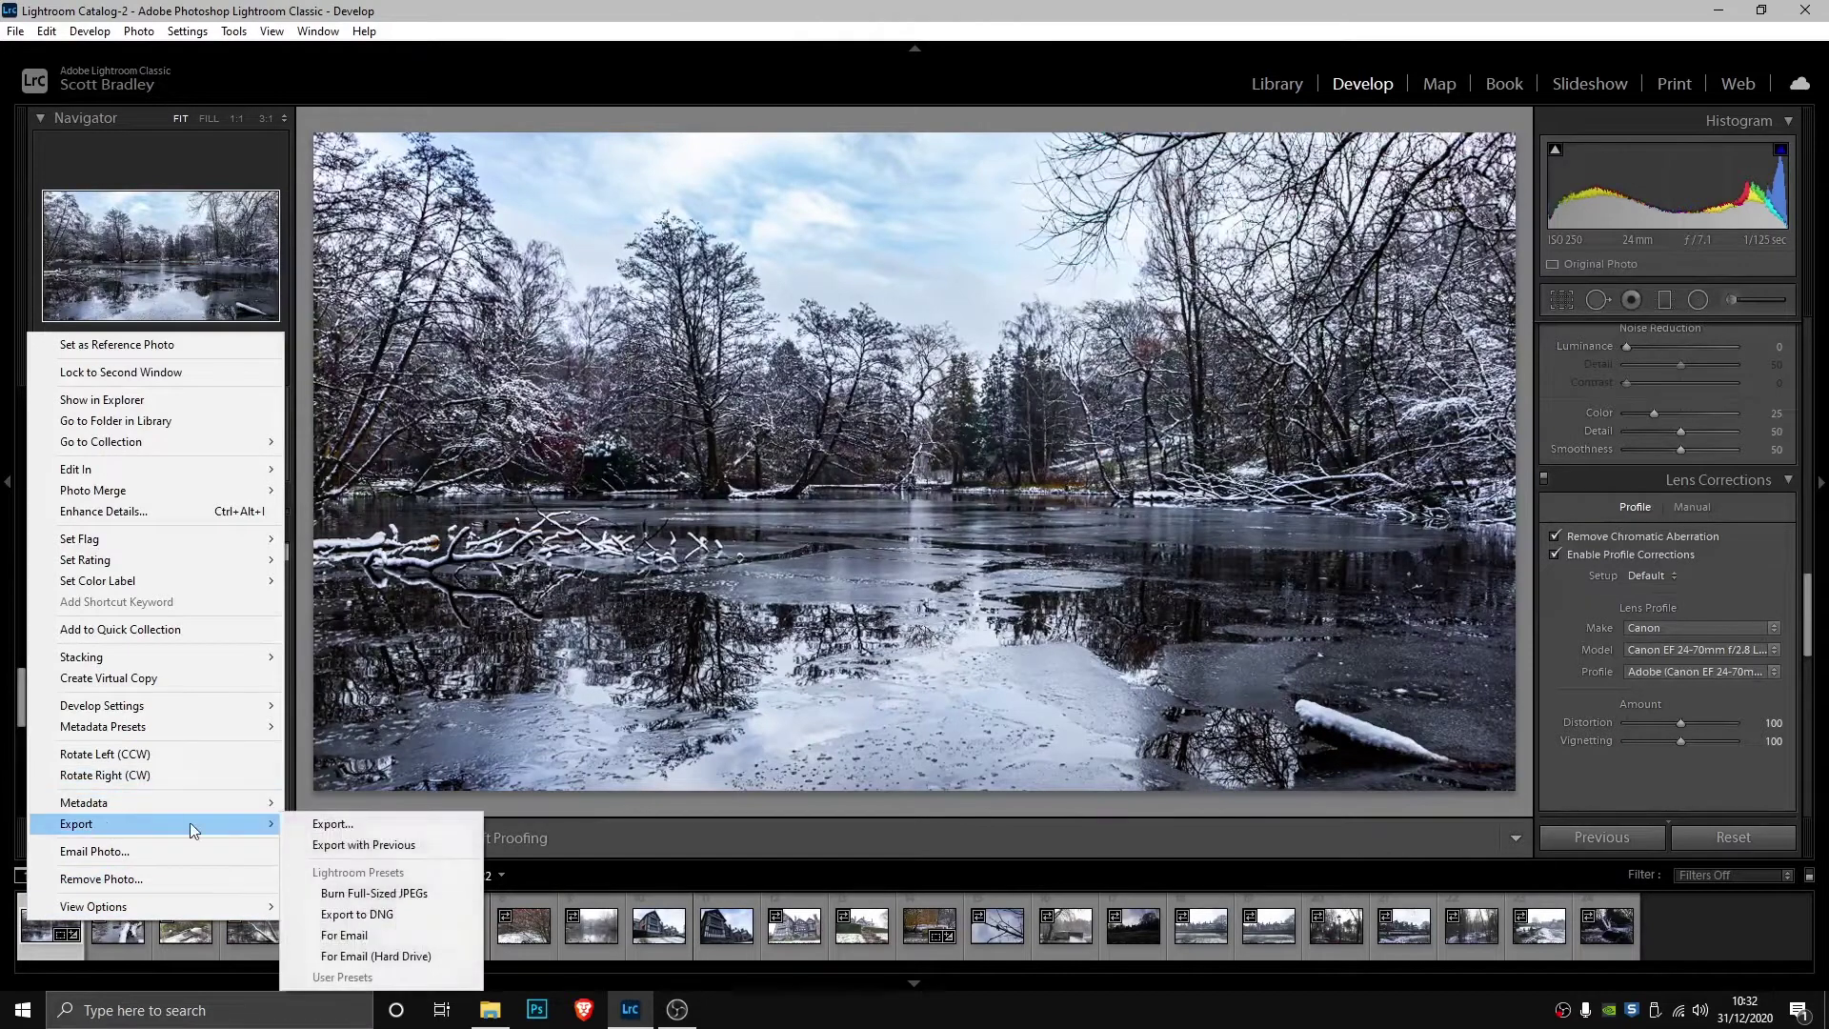
{"action": "left_click", "coordinate": [326, 816]}
{"action": "left_click", "coordinate": [895, 759]}
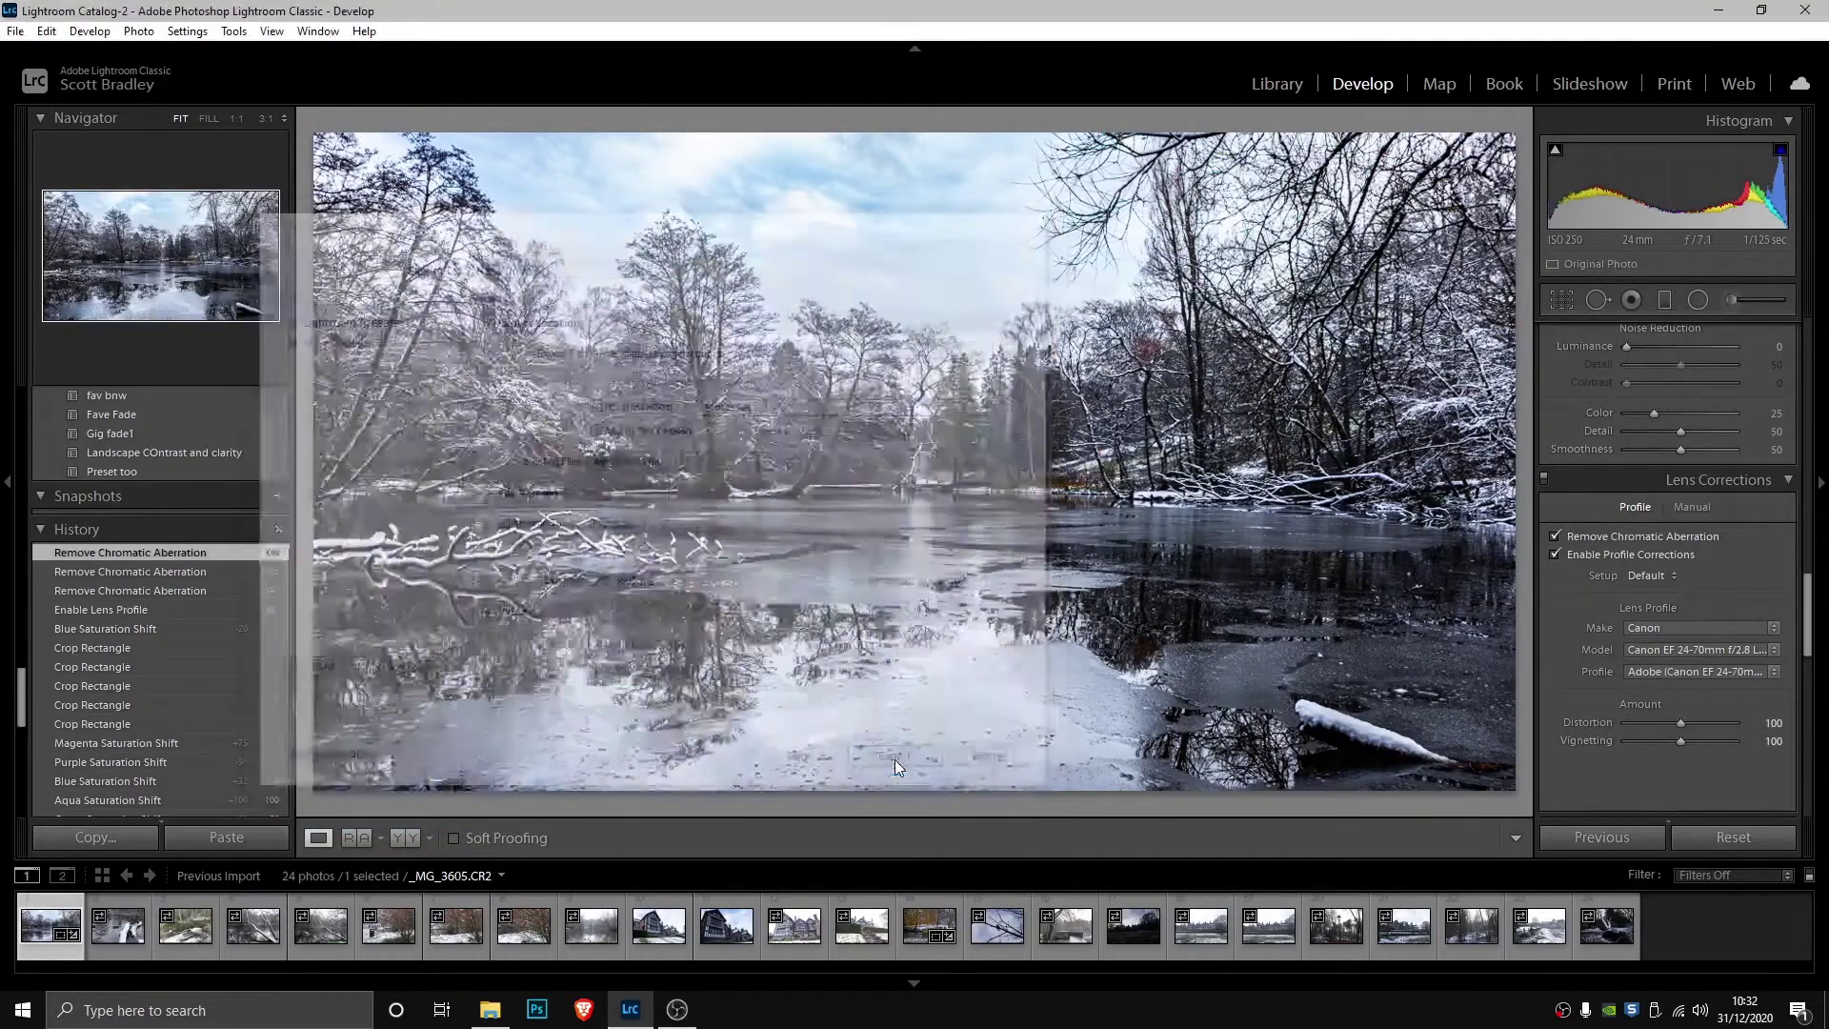